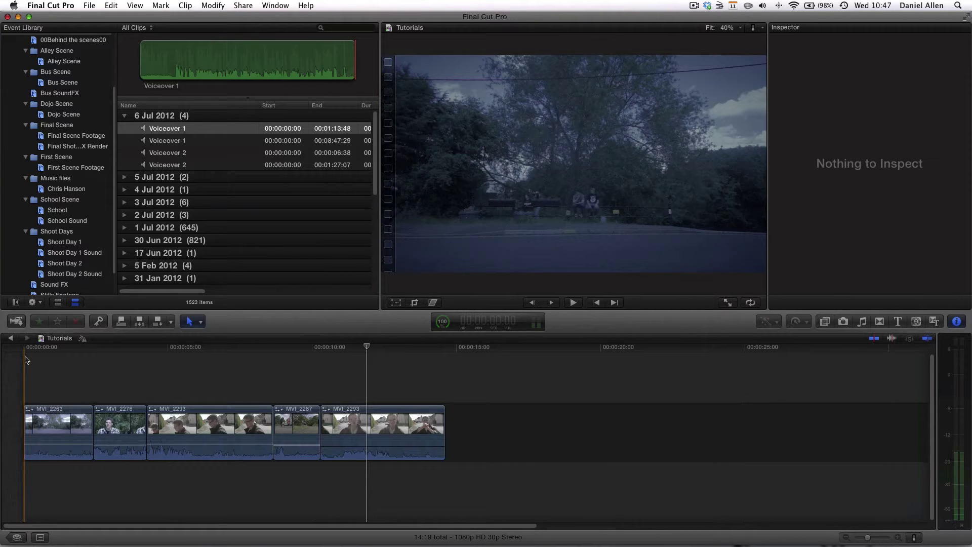
# Step: Play the timeline from the beginning and from skimmed points to review it
pyautogui.press('space')
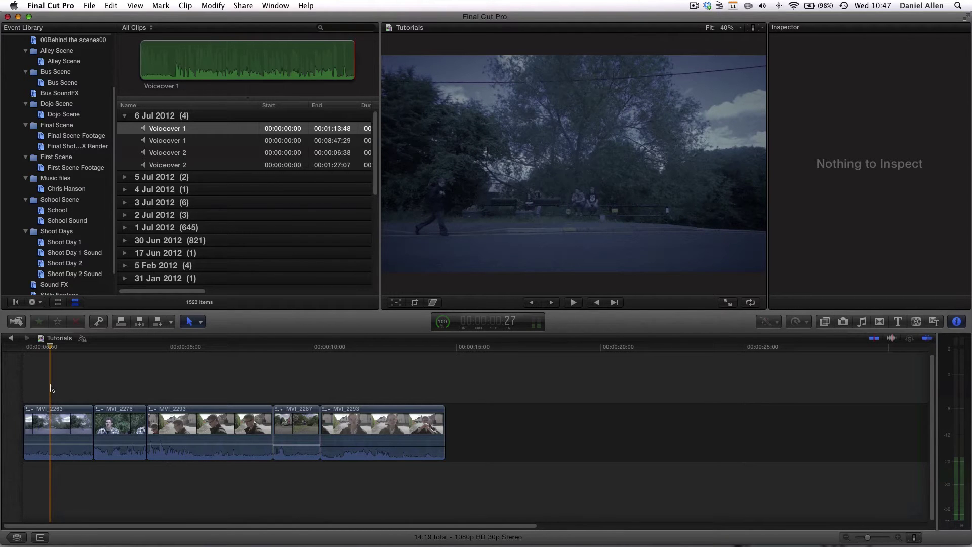
pyautogui.press('space')
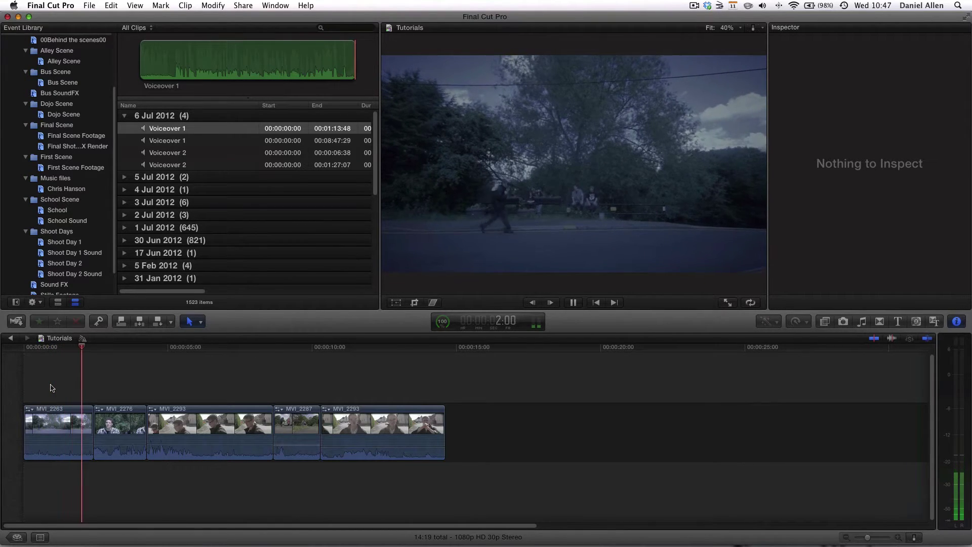
pyautogui.press('space')
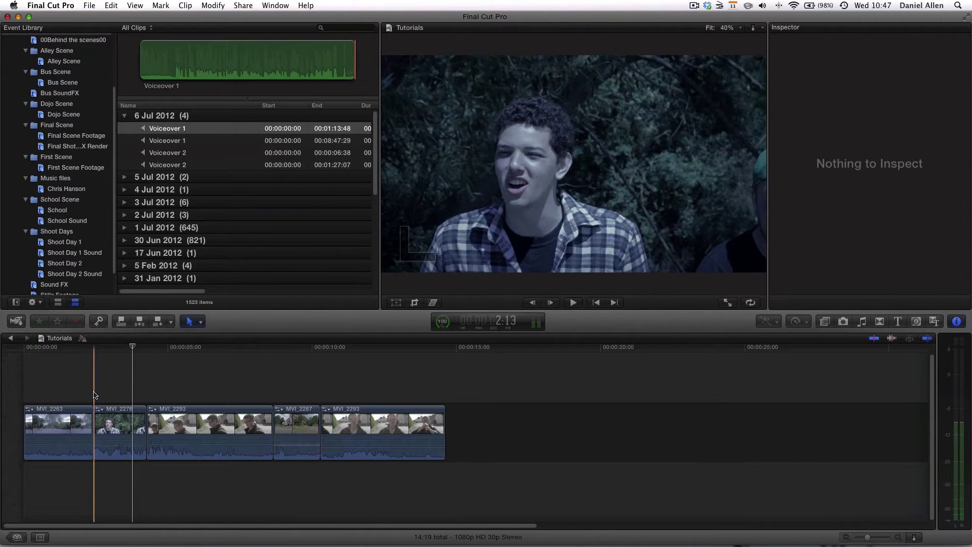
pyautogui.press('space')
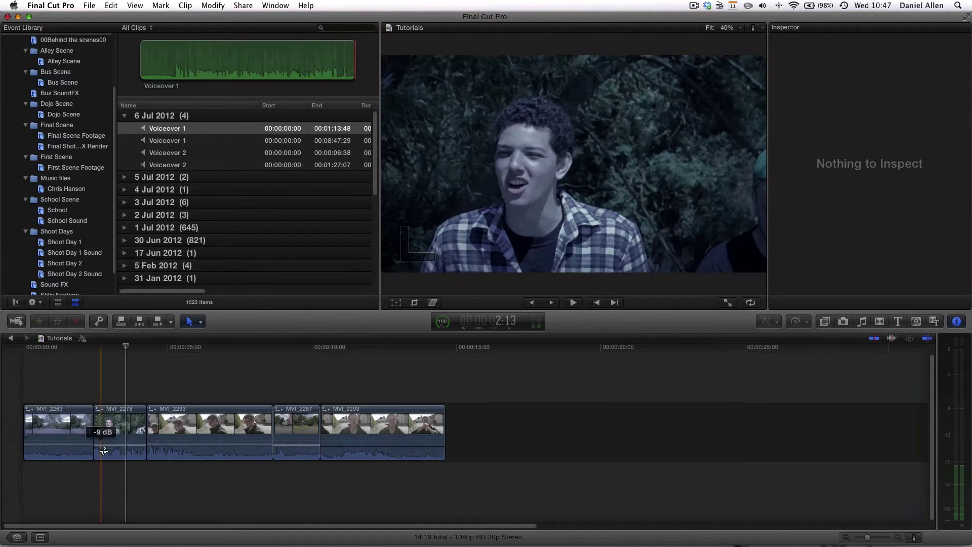
pyautogui.press('space')
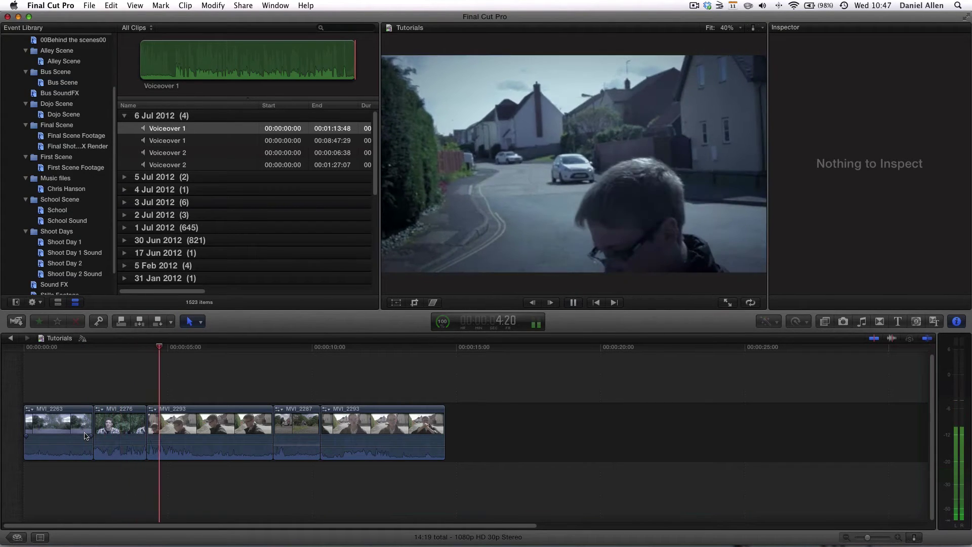
pyautogui.press('space')
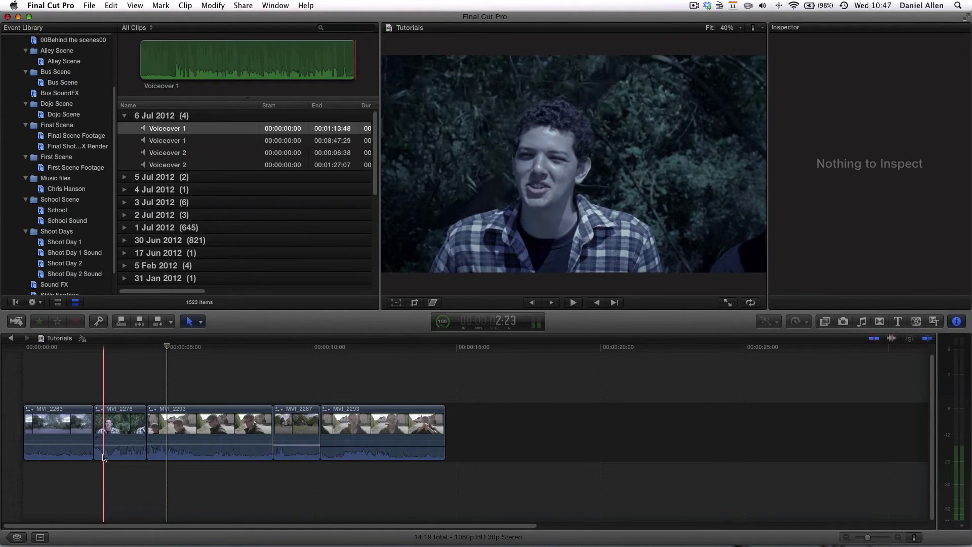
# Step: Select MVI_2276, show its audio in the Inspector, and browse the Shoot Day 2 Sound clips
pyautogui.click(103, 438)
pyautogui.press('super+4')
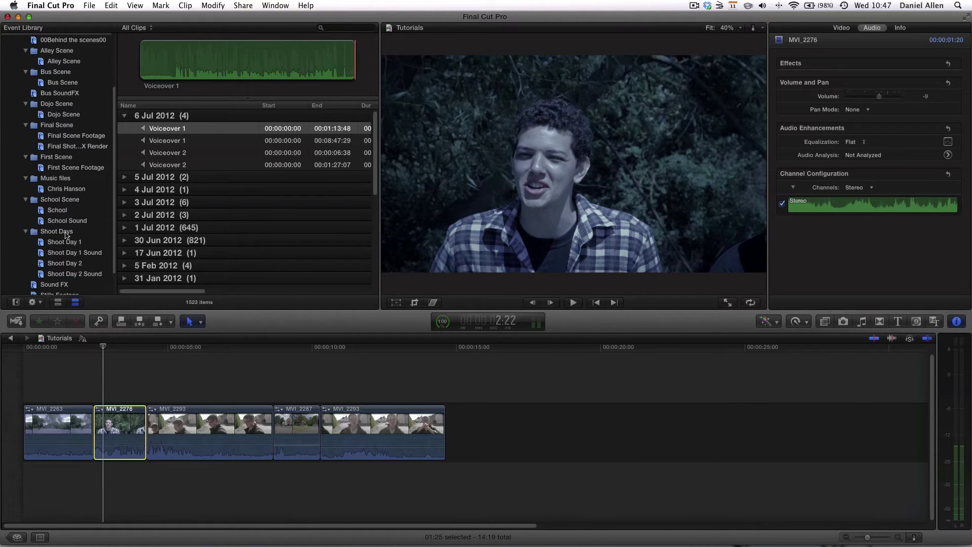
pyautogui.click(74, 273)
pyautogui.scroll(-3, 173, 229)
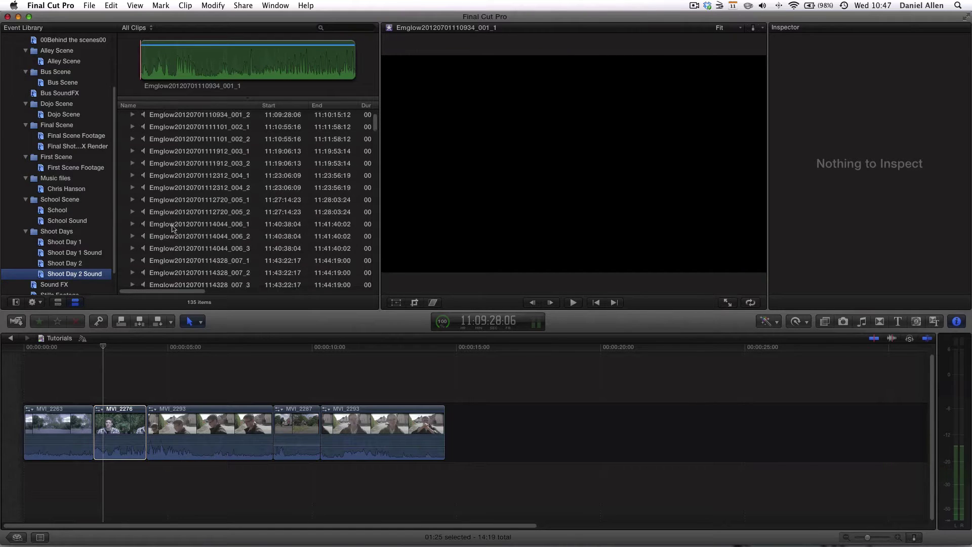
pyautogui.scroll(-10, 173, 229)
pyautogui.scroll(3, 52, 66)
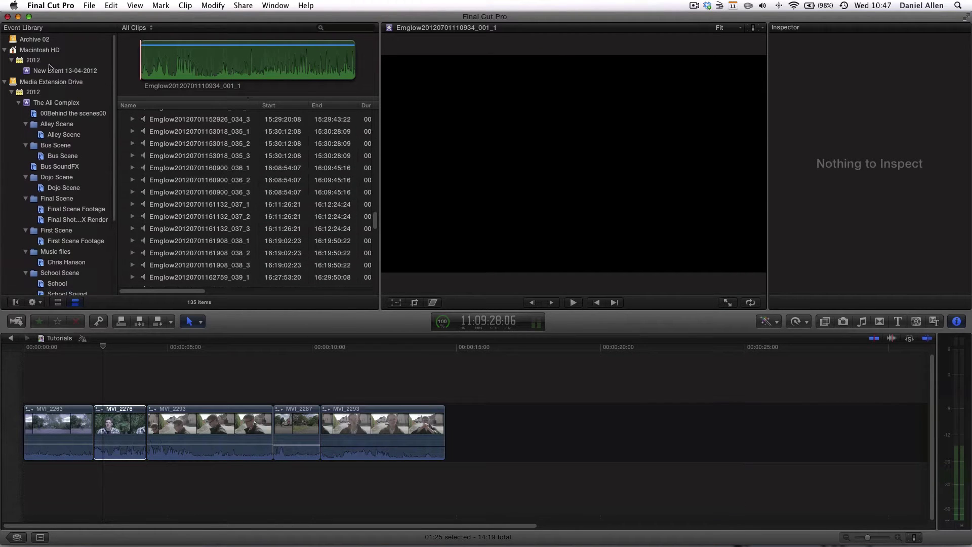
pyautogui.scroll(-5, 102, 228)
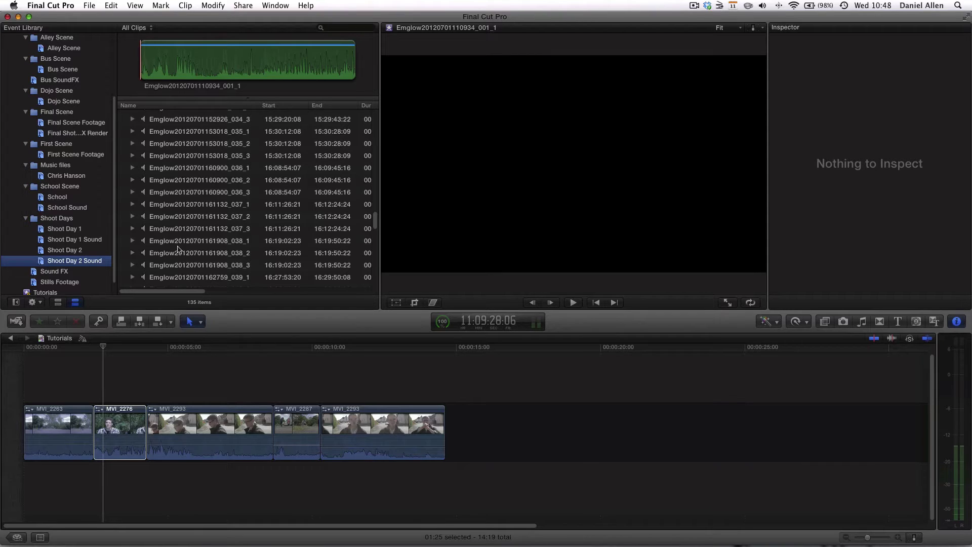
# Step: List the Shoot Day 1 Sound event's 116 clips and scroll through them
pyautogui.click(70, 240)
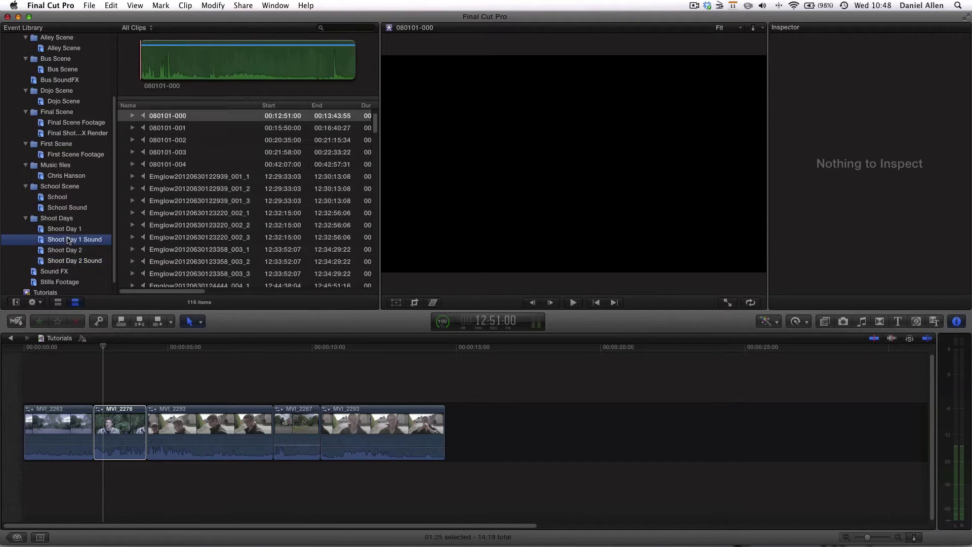
pyautogui.scroll(-10, 203, 242)
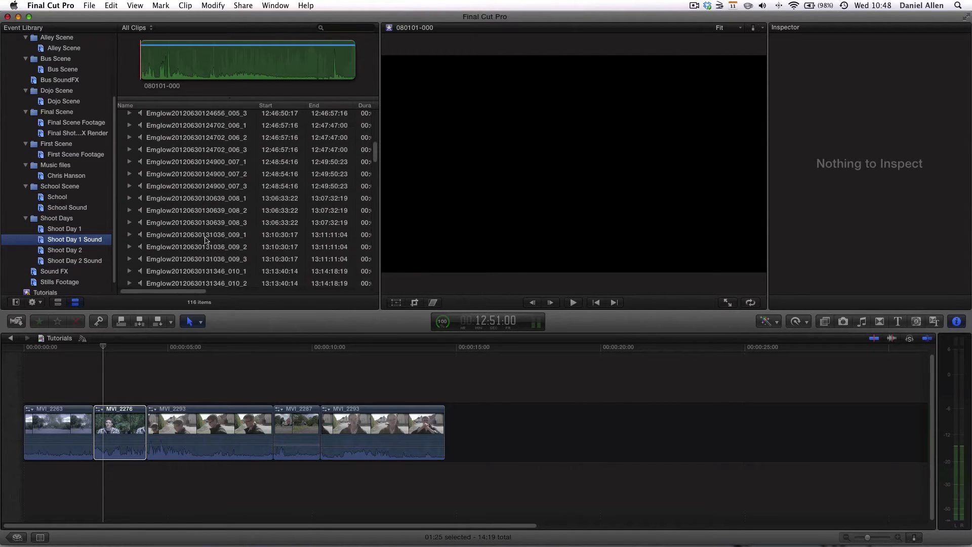
pyautogui.hscroll(1, 205, 240)
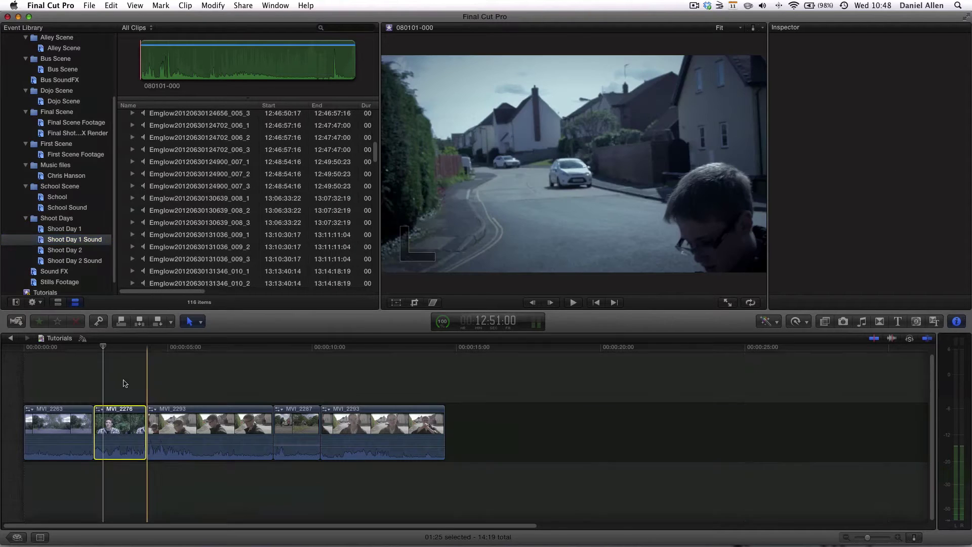
# Step: Reveal MVI_2276's source clip in The Ali Complex event and select the entire clip
pyautogui.press('super+4')
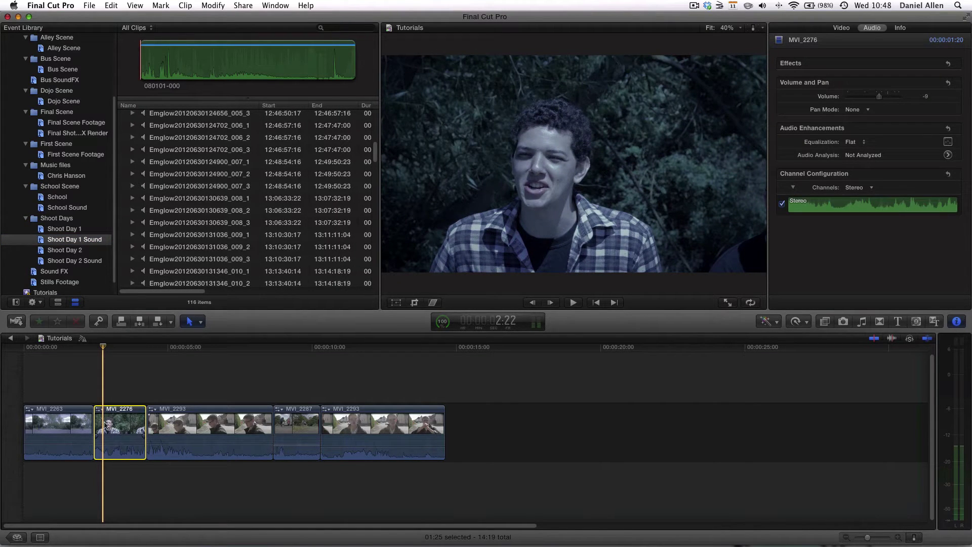
pyautogui.press('s')
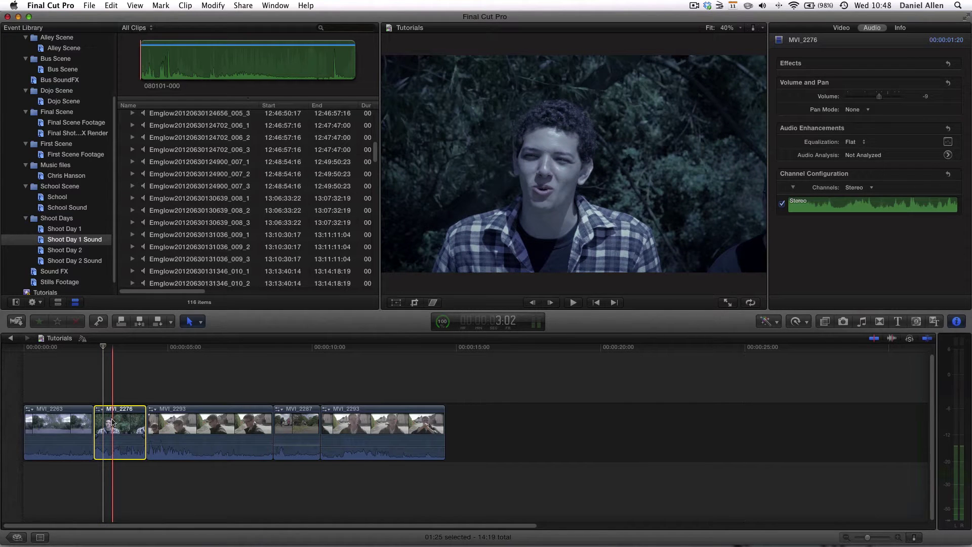
pyautogui.hotkey('shift', 'f')
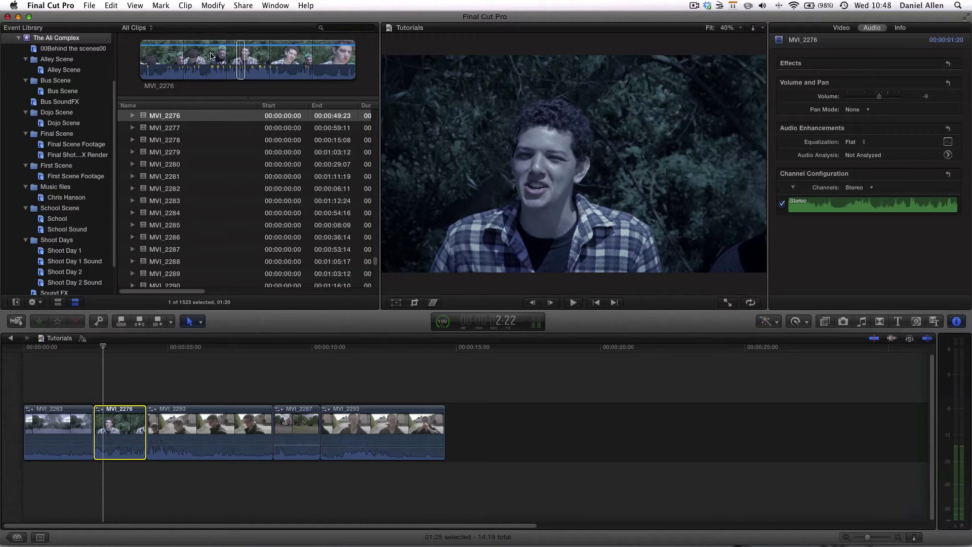
pyautogui.click(239, 53)
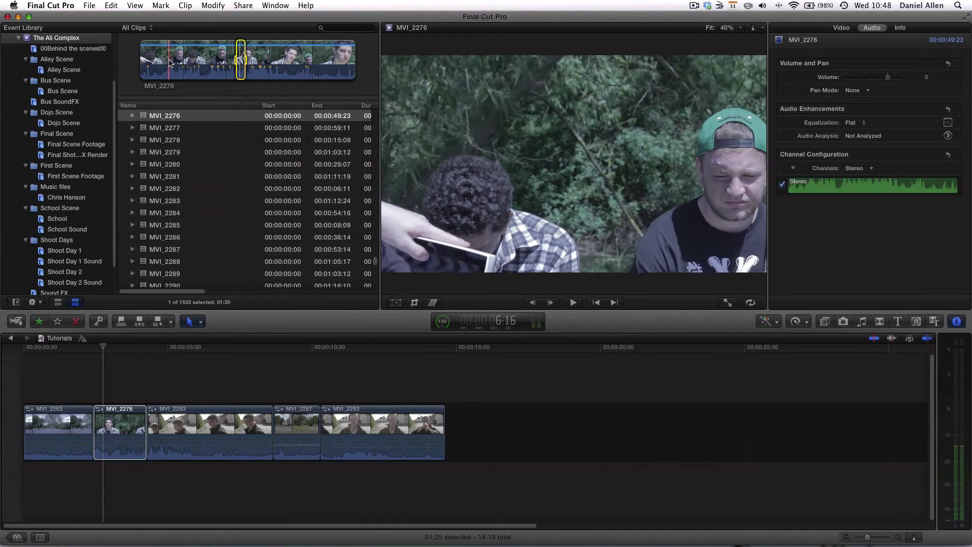
pyautogui.click(170, 63)
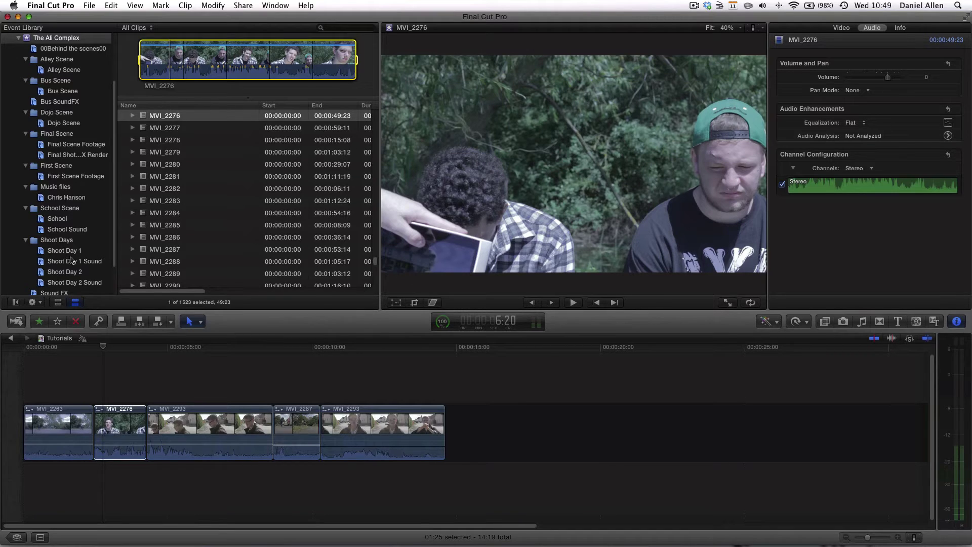
# Step: Scroll the Shoot Day 1 Sound list to Content Created times around 13:36–13:48
pyautogui.click(89, 262)
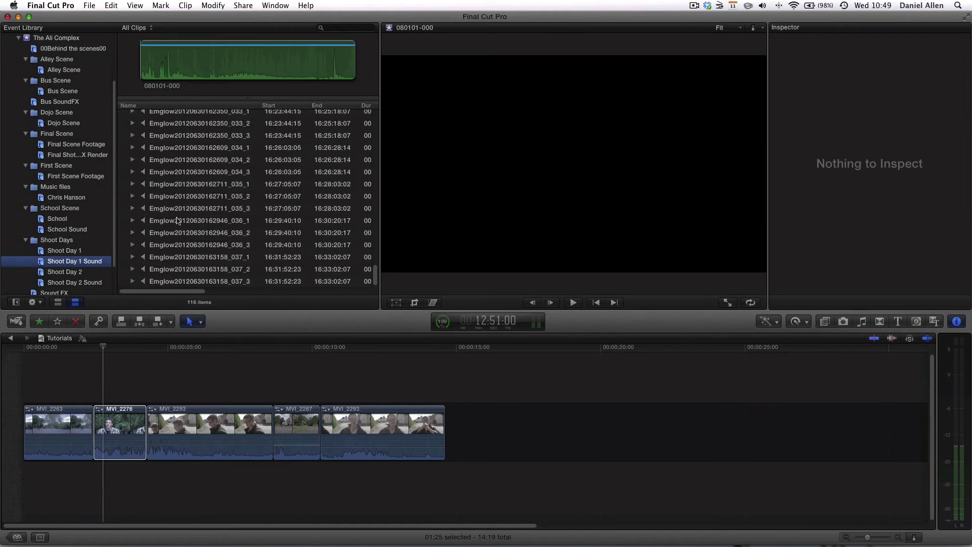
pyautogui.hscroll(2, 283, 201)
pyautogui.scroll(4, 263, 223)
pyautogui.hscroll(3, 331, 172)
pyautogui.hscroll(8, 332, 170)
pyautogui.hscroll(-5, 333, 170)
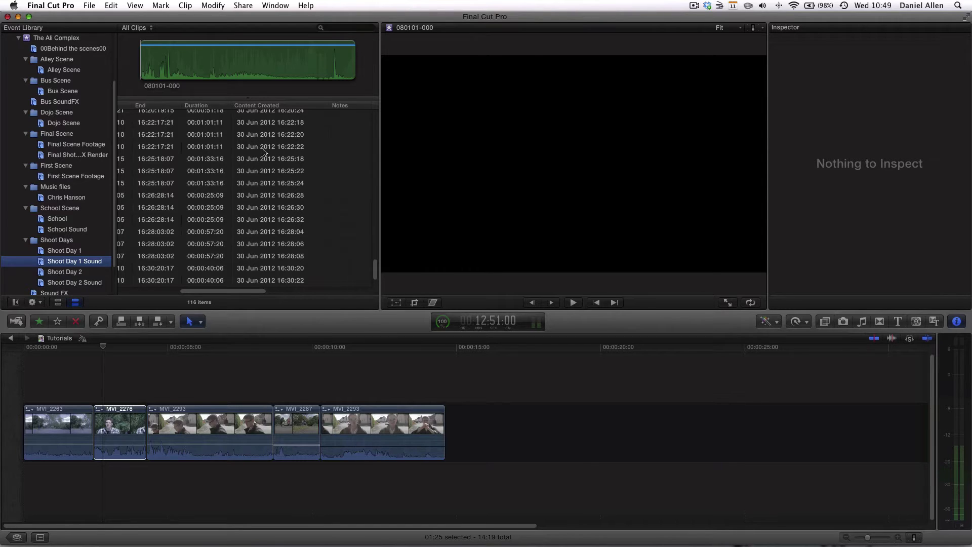
pyautogui.scroll(15, 264, 146)
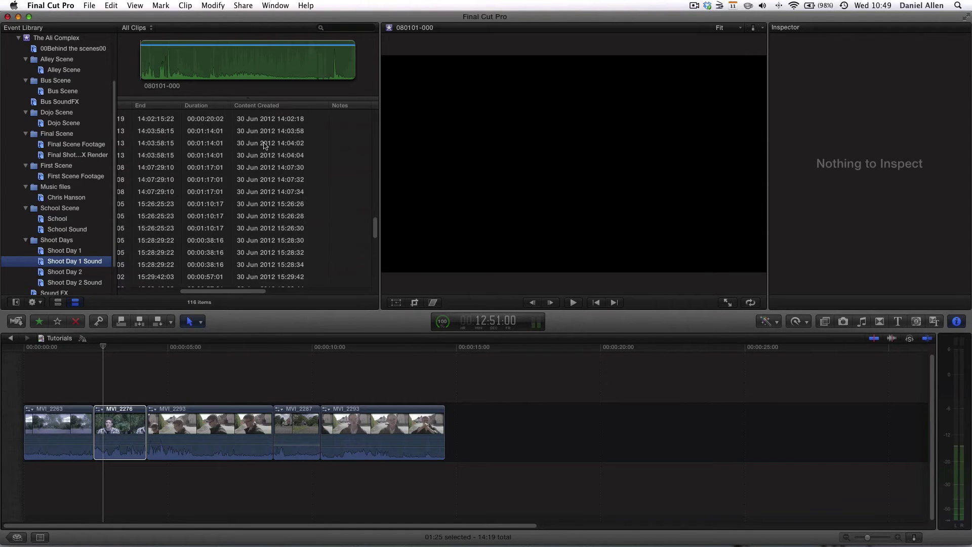
pyautogui.scroll(3, 264, 146)
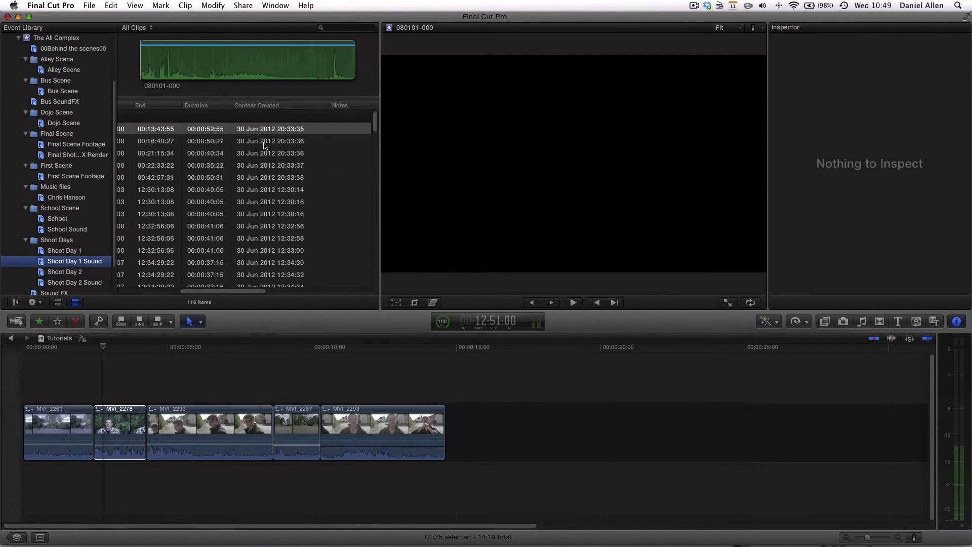
pyautogui.scroll(-10, 274, 242)
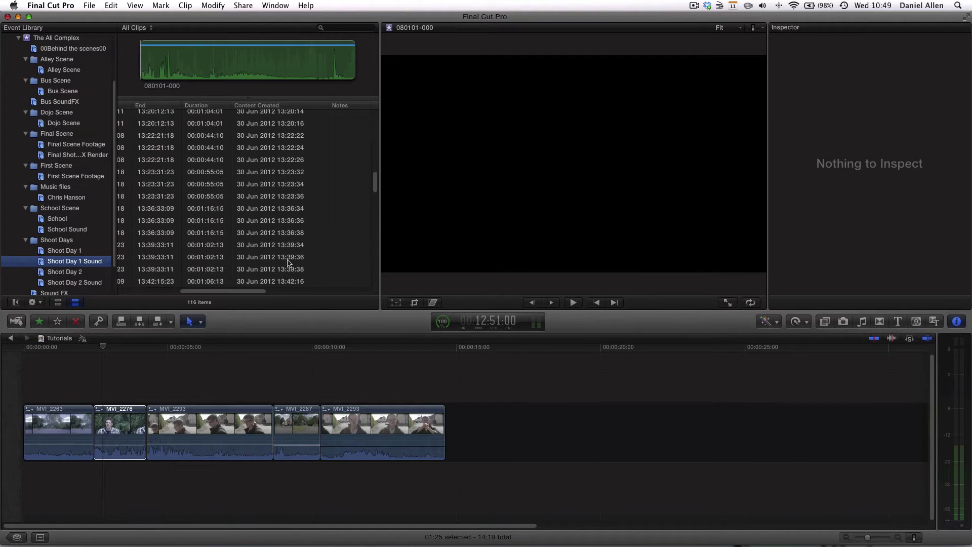
pyautogui.scroll(-6, 286, 270)
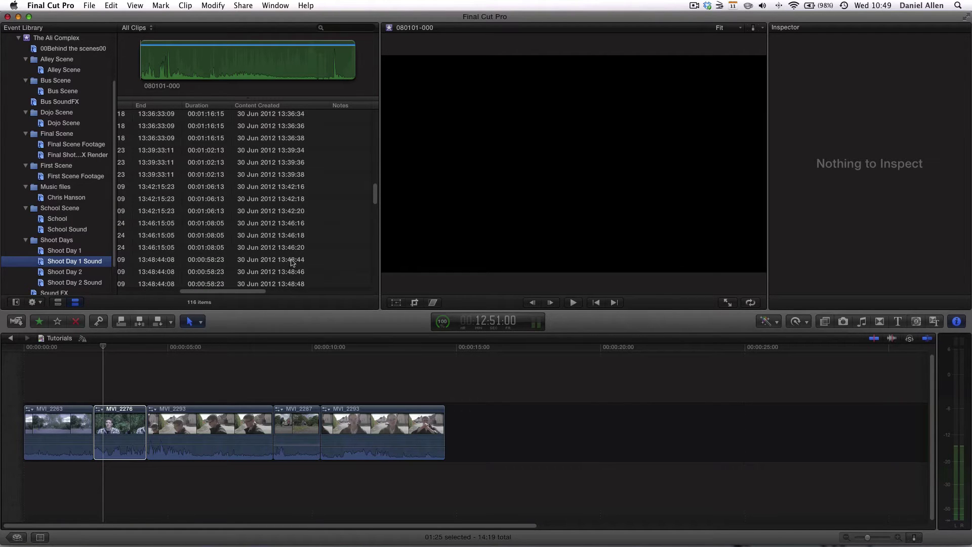
pyautogui.click(294, 251)
pyautogui.press('Down')
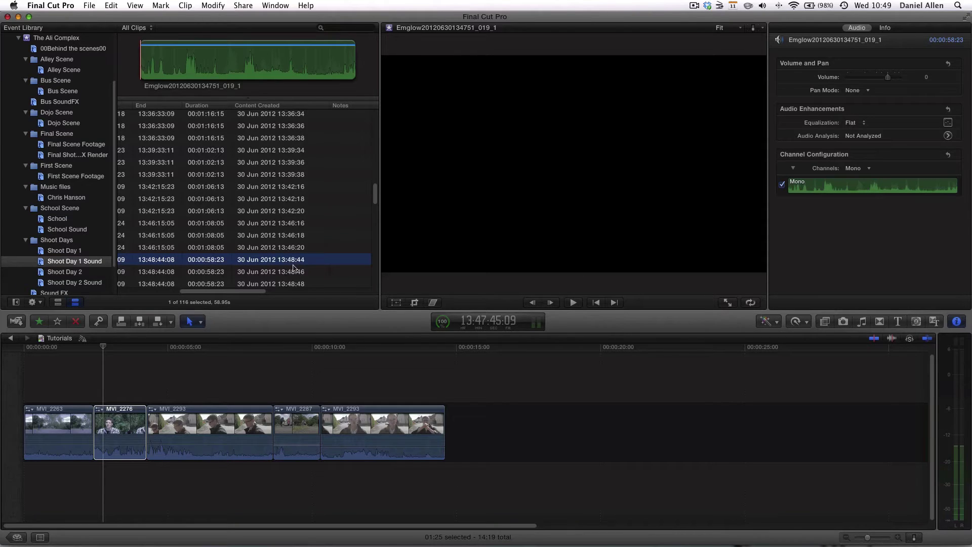
pyautogui.click(289, 248)
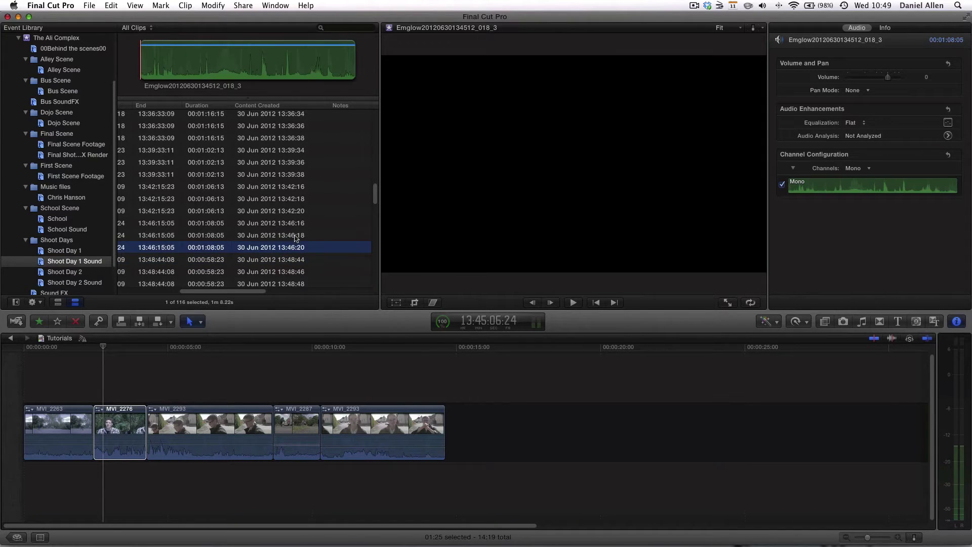
pyautogui.click(296, 224)
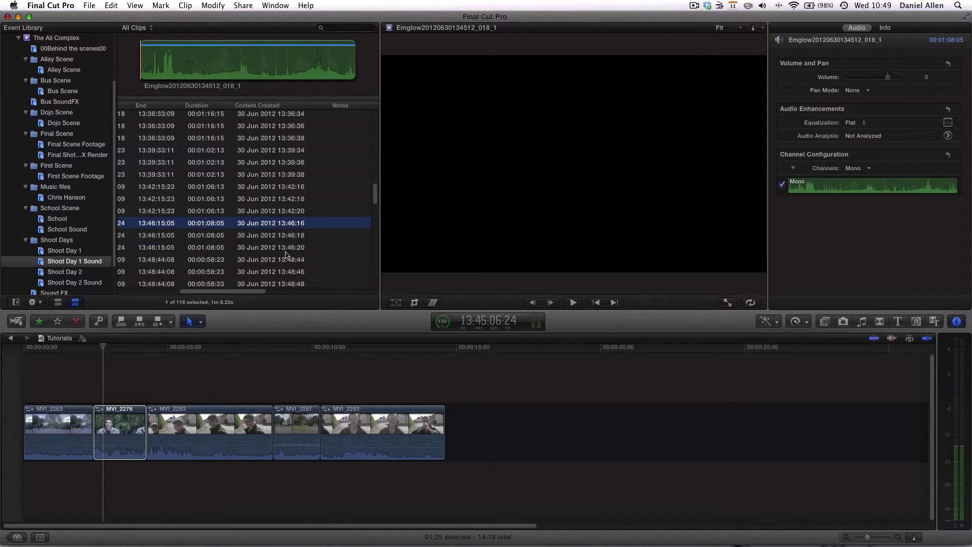
pyautogui.hscroll(-5, 288, 252)
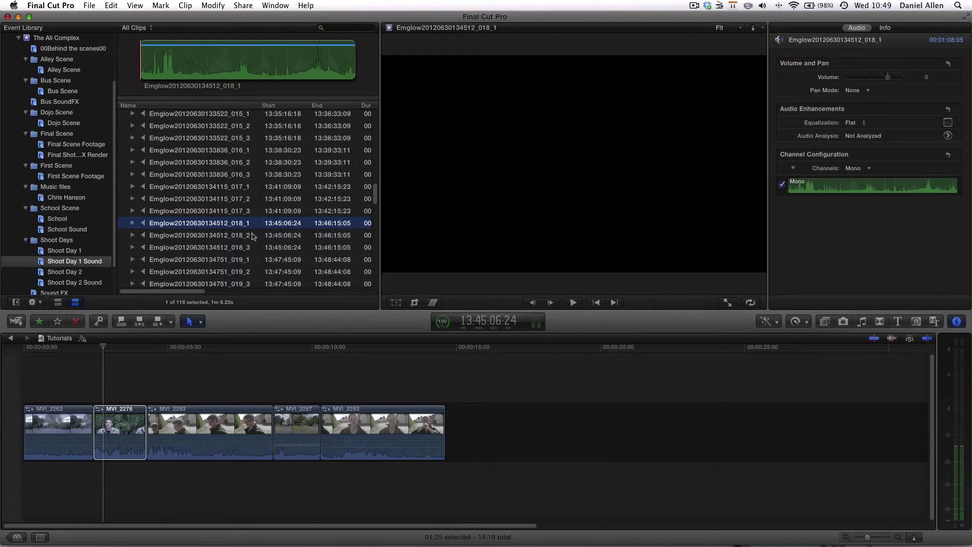
pyautogui.hscroll(5, 259, 236)
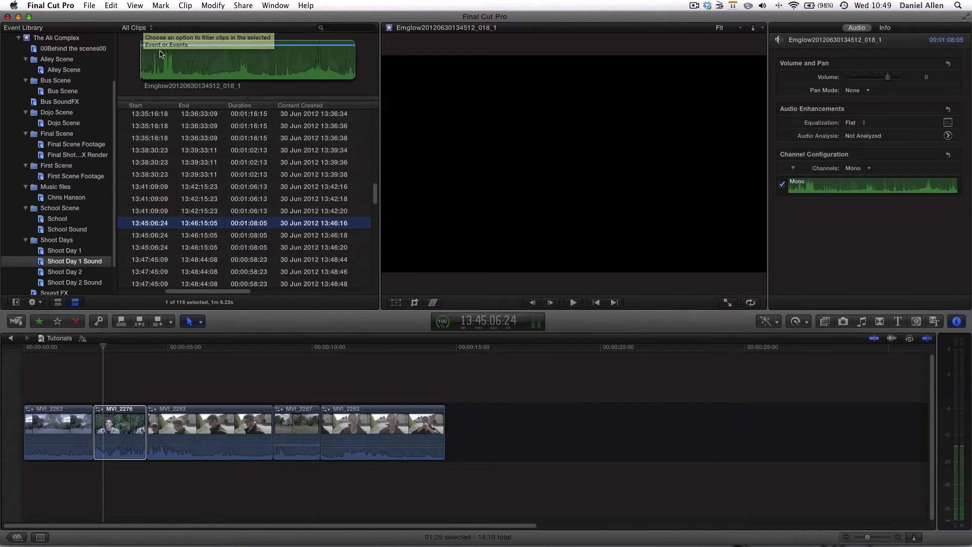
pyautogui.press('space')
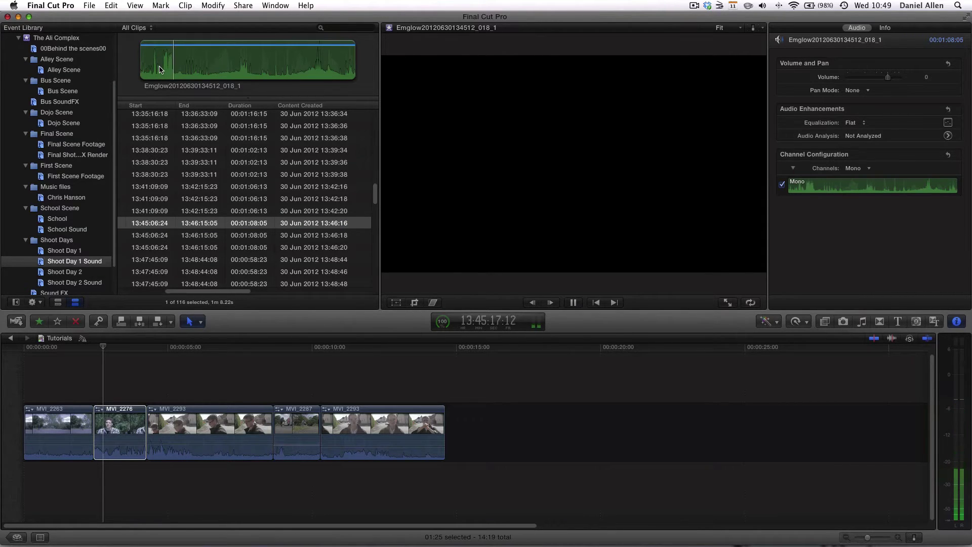
pyautogui.press('space')
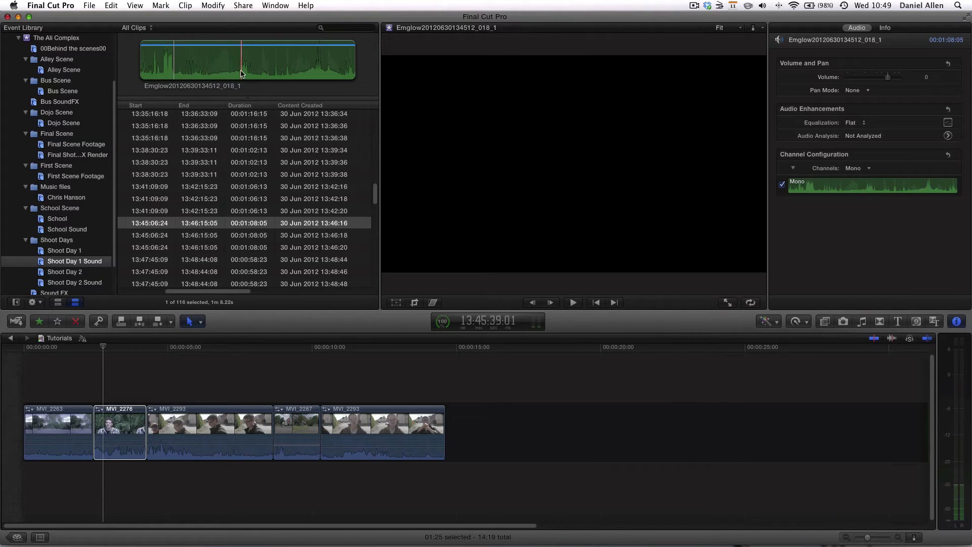
pyautogui.press('space')
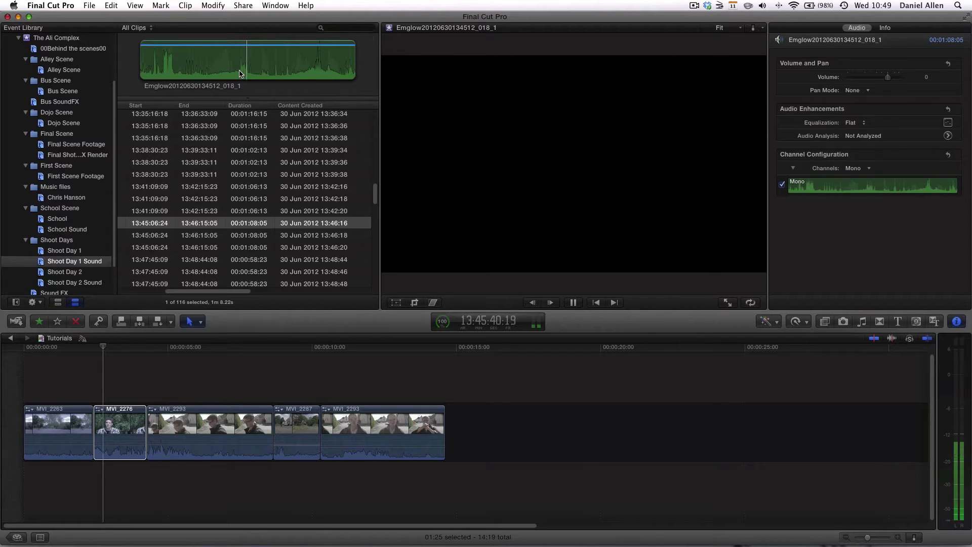
pyautogui.press('space')
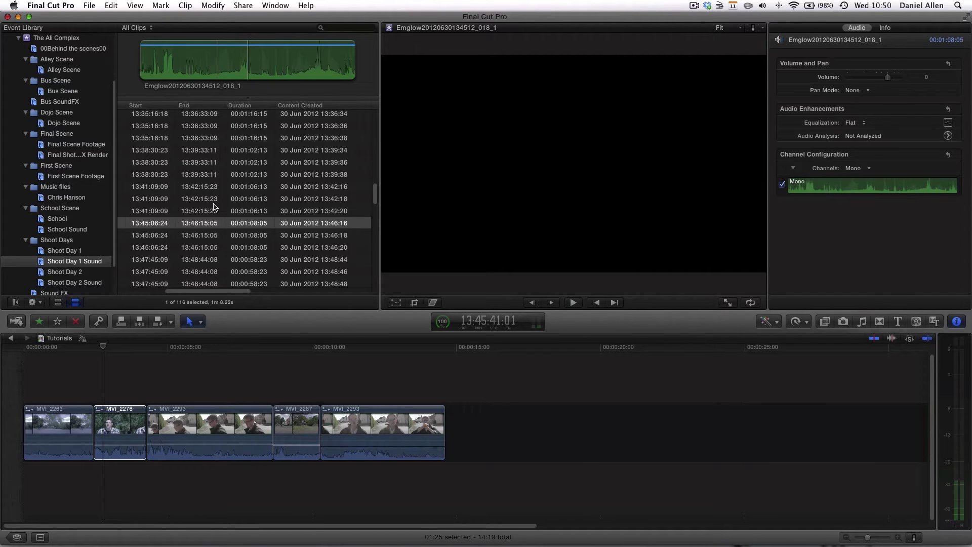
pyautogui.click(208, 260)
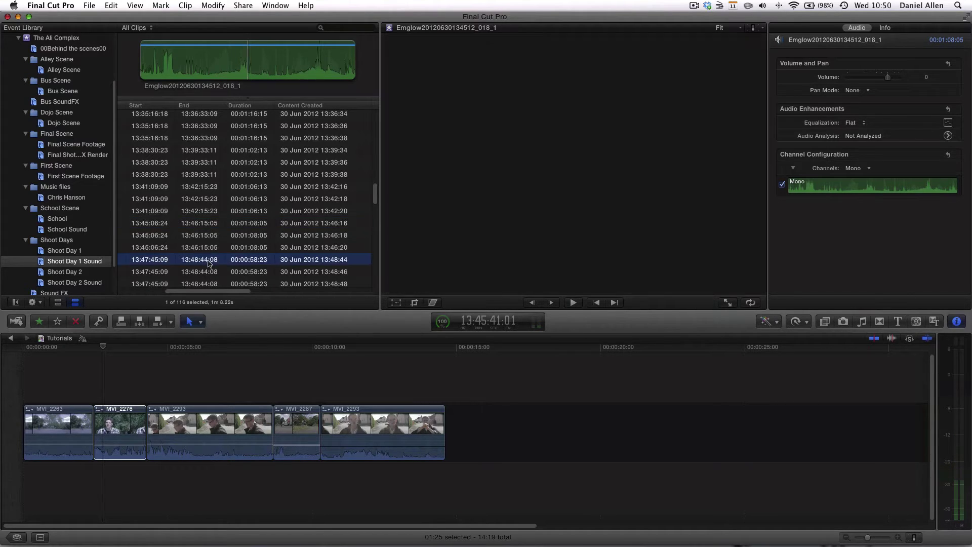
pyautogui.press('space')
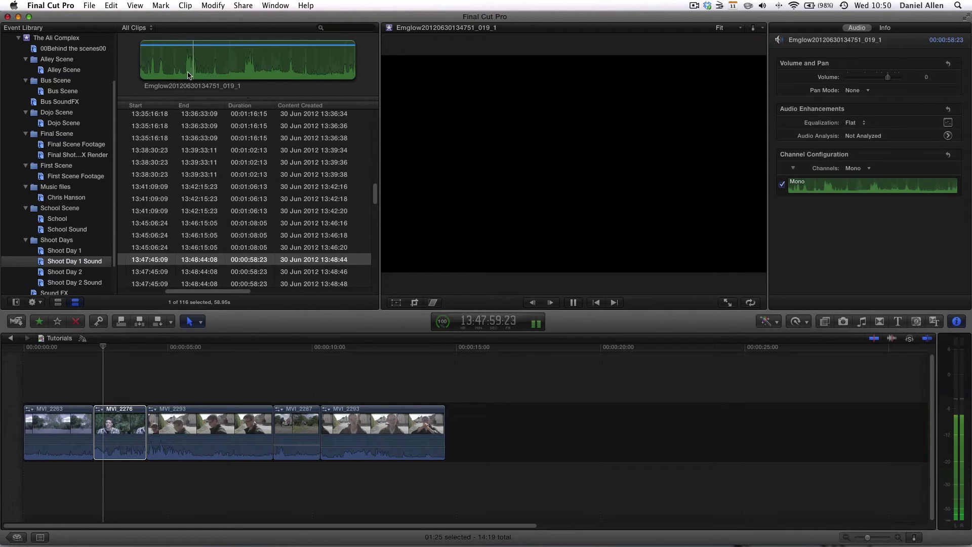
pyautogui.press('space')
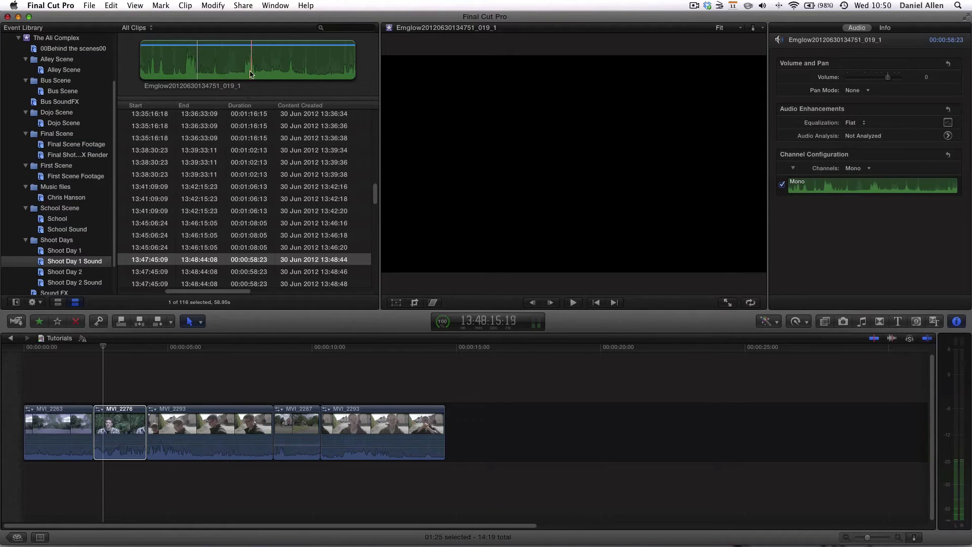
pyautogui.press('space')
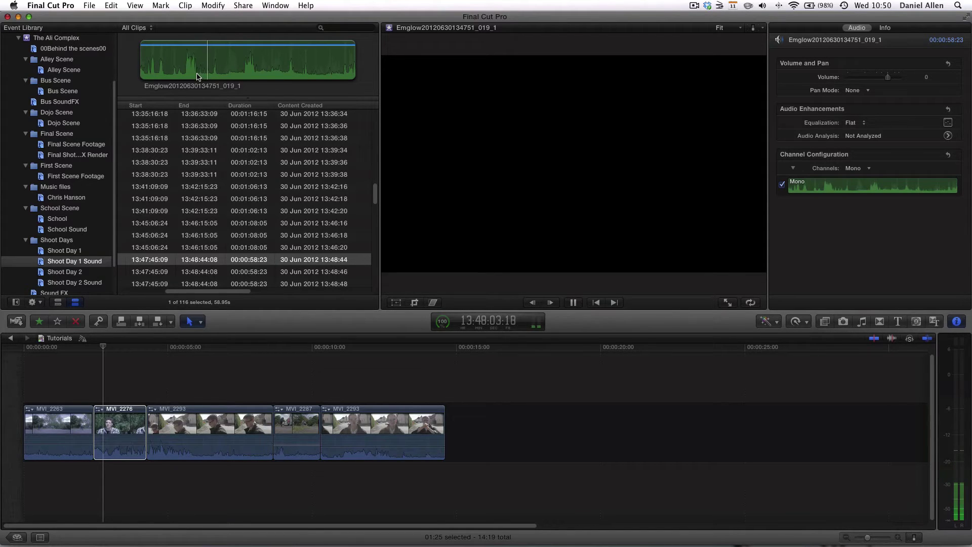
pyautogui.press('space')
# Step: Audition the recording from a parked point, then select the whole clip
pyautogui.click(208, 79)
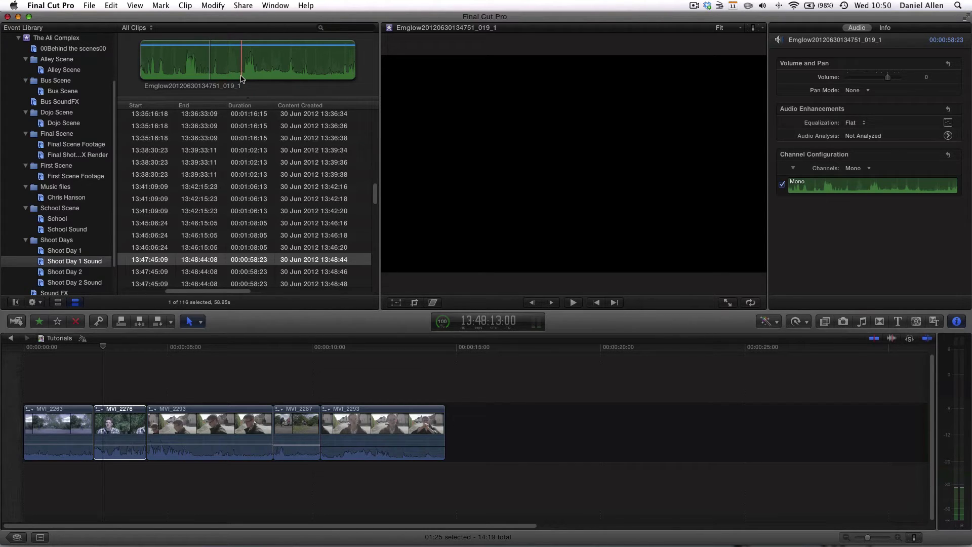
pyautogui.press('space')
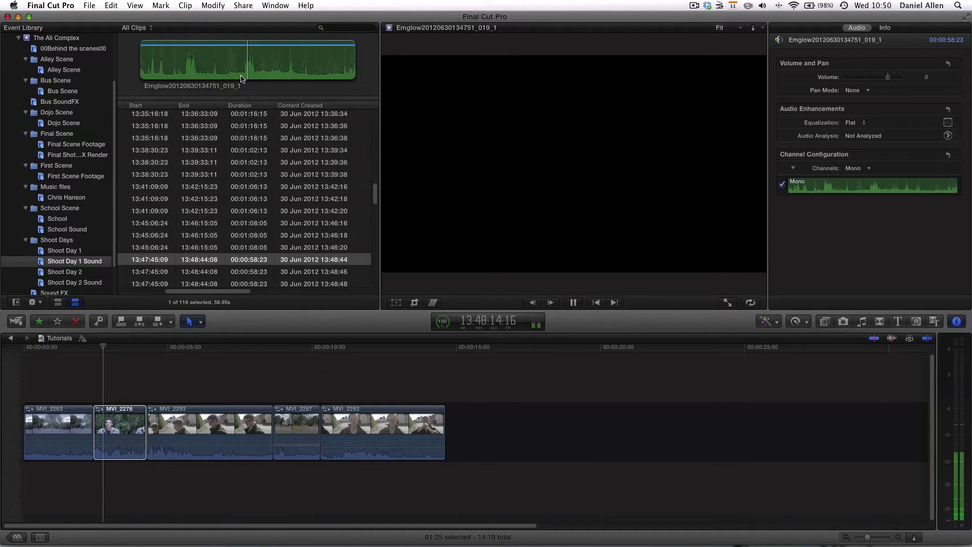
pyautogui.press('space')
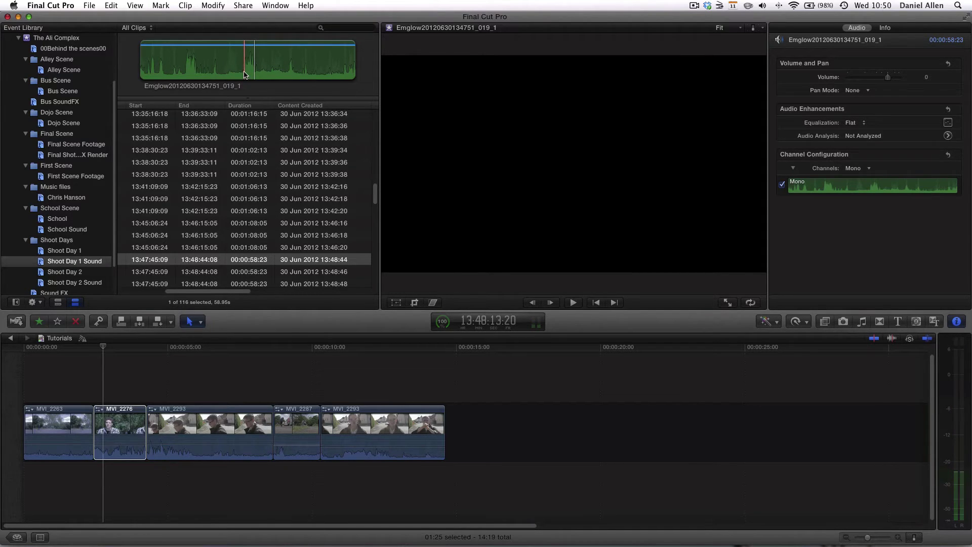
pyautogui.click(243, 74)
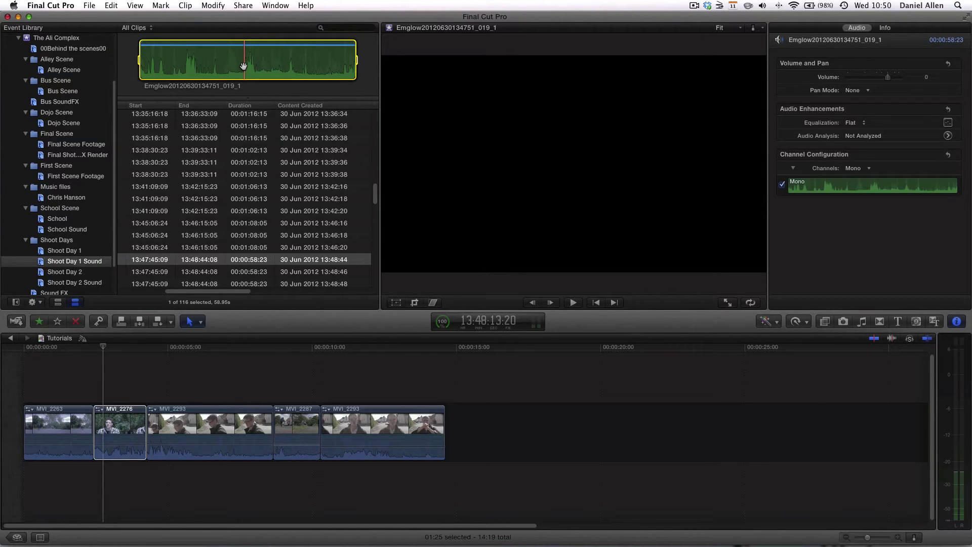
# Step: Mark in and out points around the wanted section of the recording
pyautogui.press('i')
pyautogui.press('space')
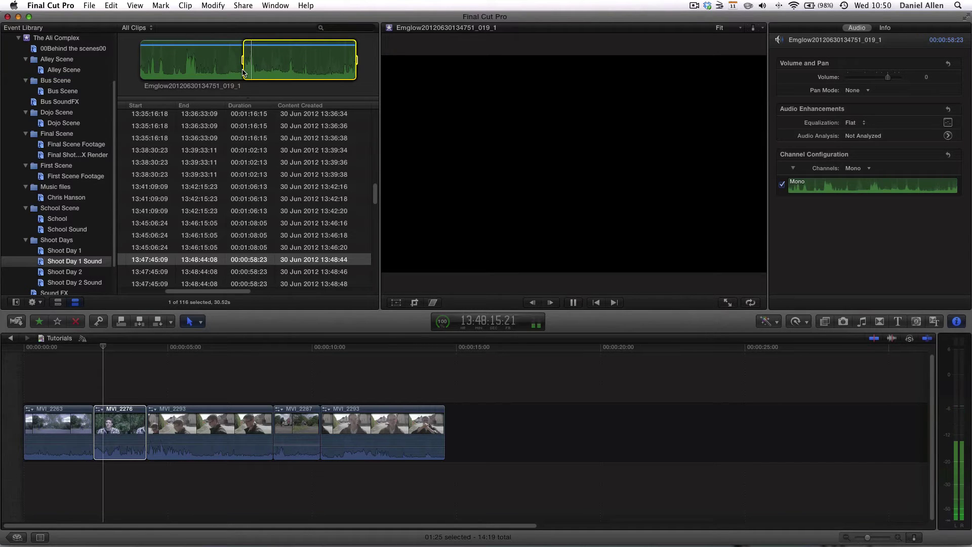
pyautogui.press('o')
pyautogui.press('space')
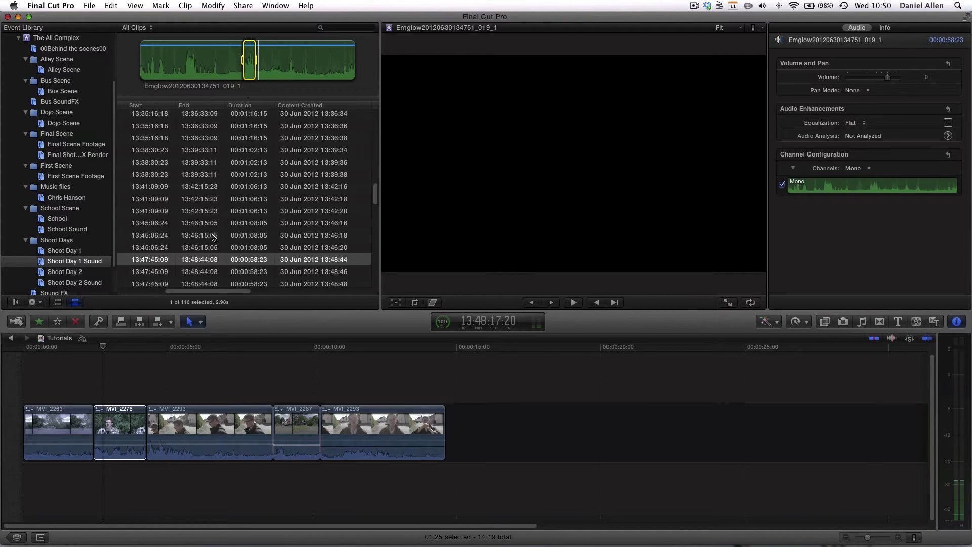
pyautogui.scroll(-3, 213, 237)
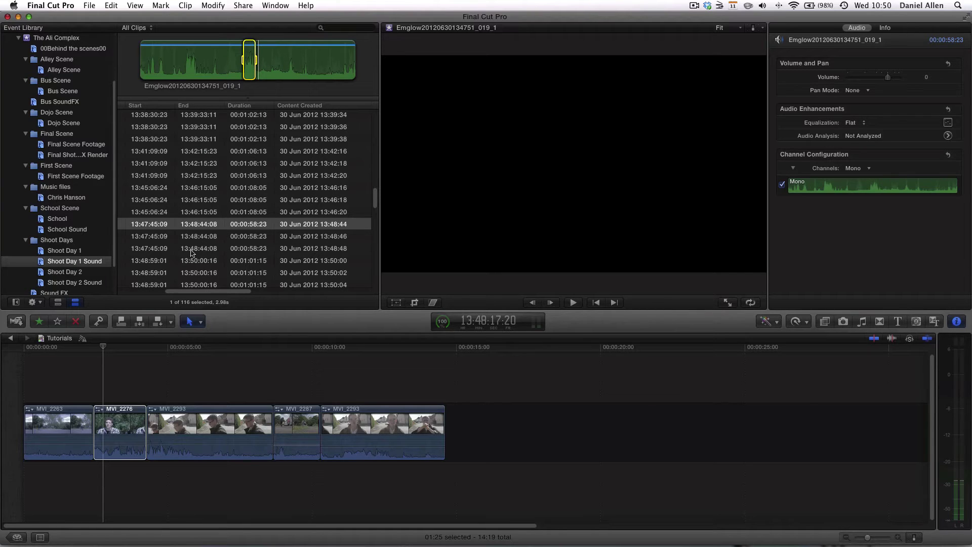
# Step: Select all three 13:47:45:09 recordings and synchronize them into one clip
pyautogui.keyDown('shift'); pyautogui.click(195, 249); pyautogui.keyUp('shift')
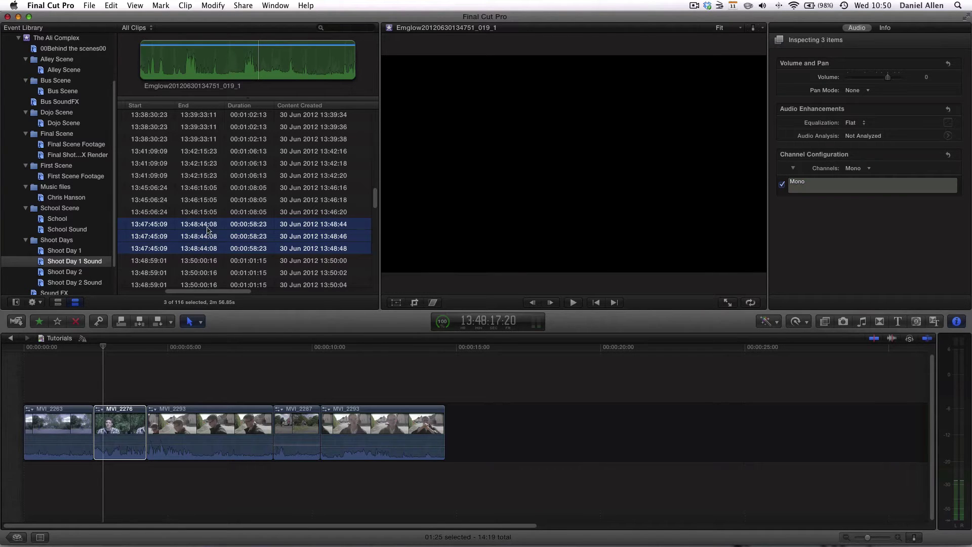
pyautogui.rightClick(207, 229)
pyautogui.click(236, 251)
pyautogui.scroll(5, 81, 125)
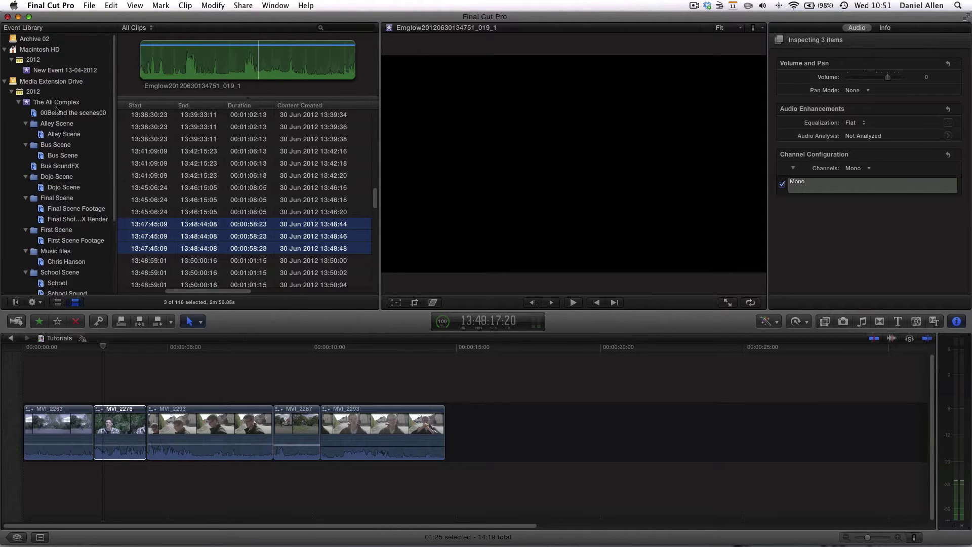
# Step: List The Ali Complex event's clips and select the new Synchronized Clip
pyautogui.click(61, 102)
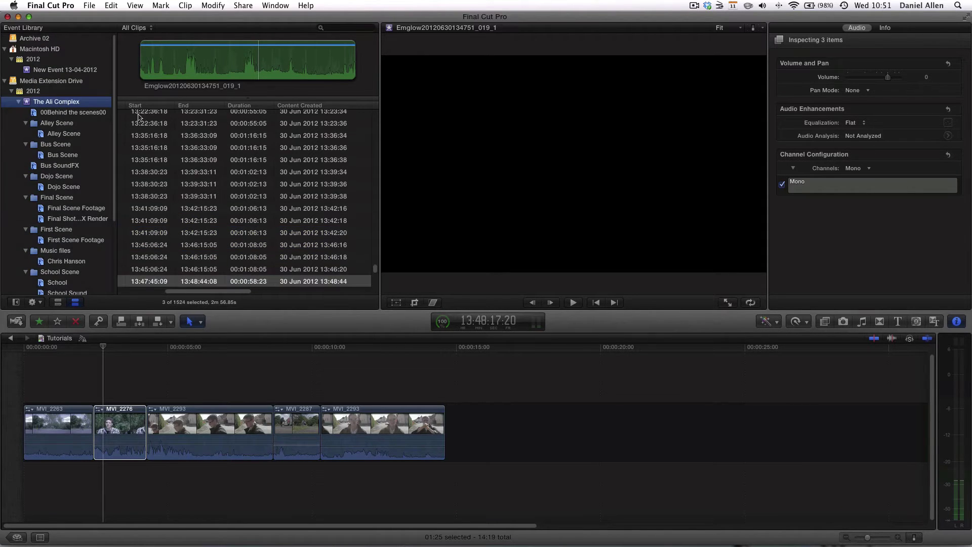
pyautogui.scroll(10, 243, 203)
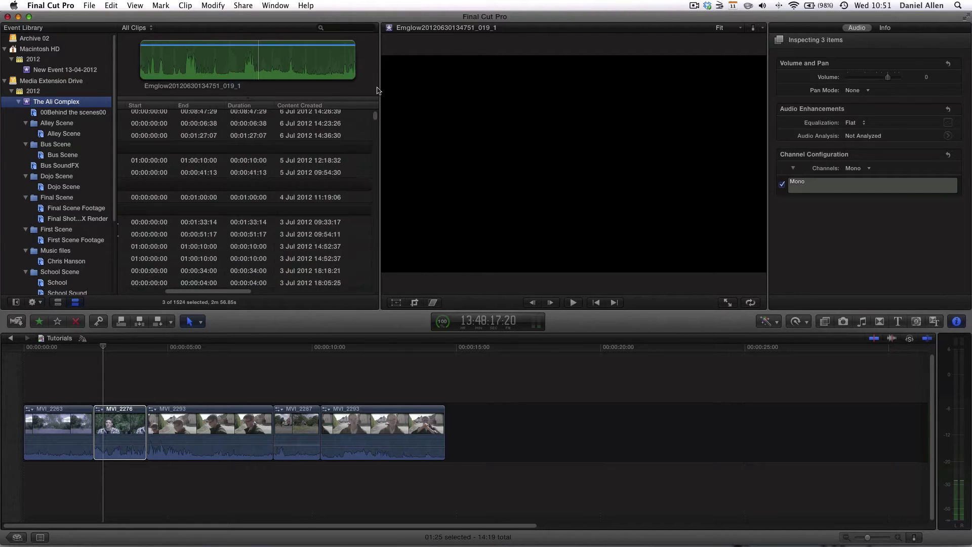
pyautogui.hscroll(-5, 188, 132)
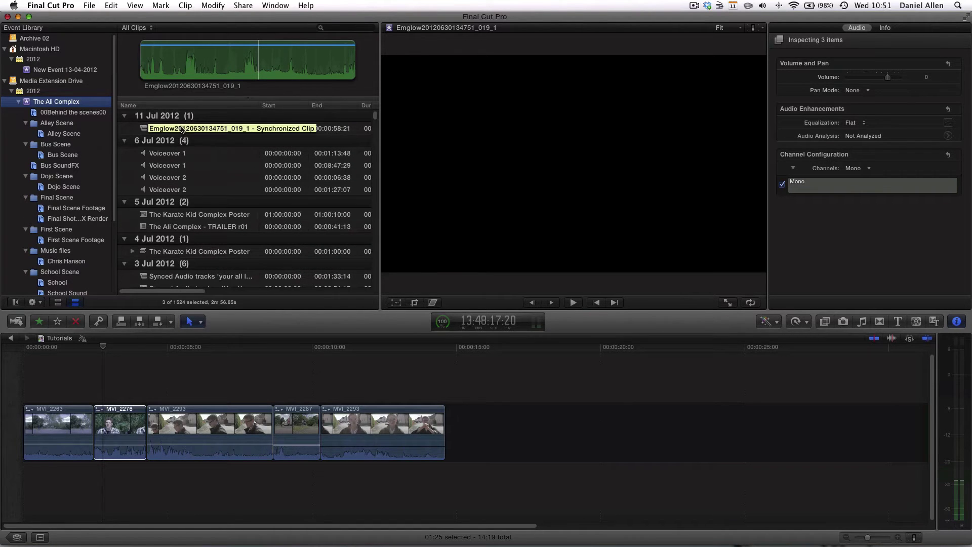
pyautogui.click(182, 129)
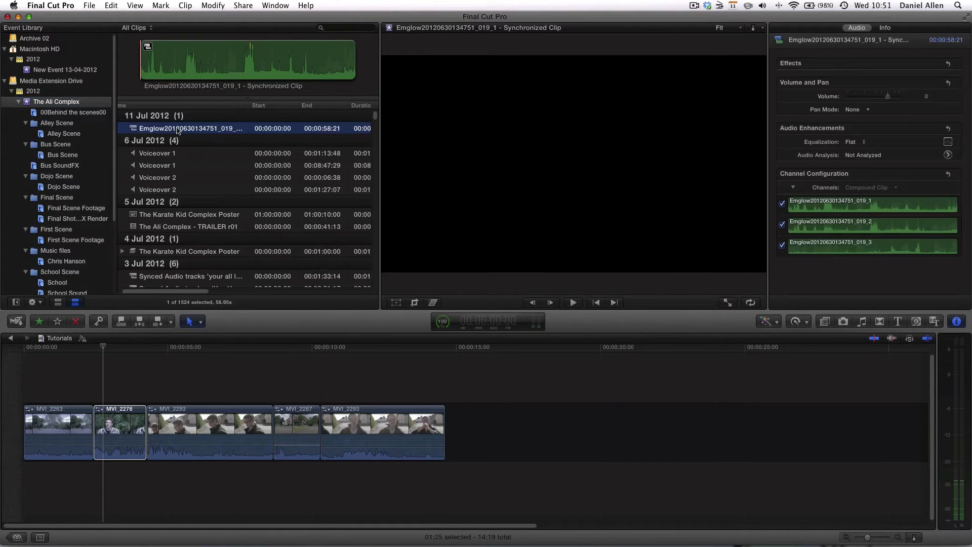
pyautogui.hscroll(-2, 177, 129)
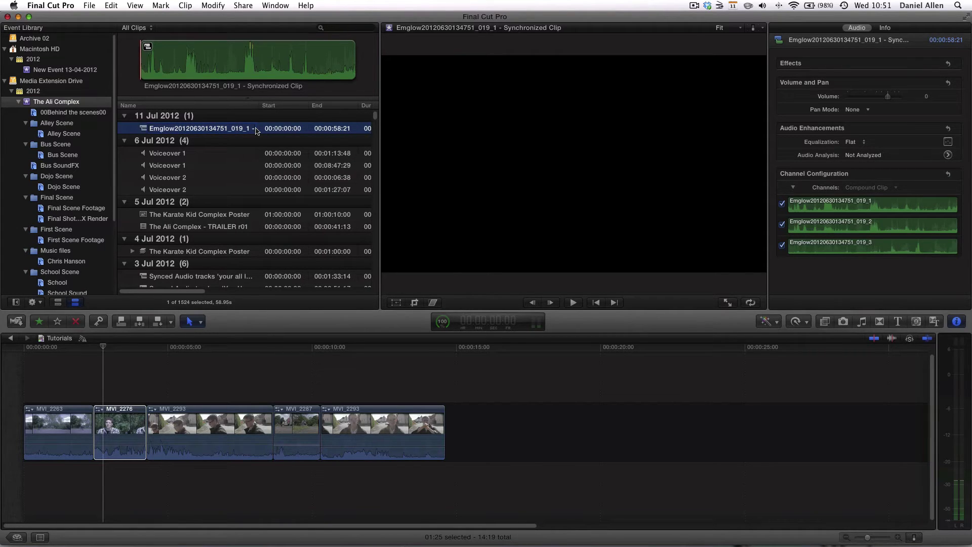
# Step: Rename the synchronized clip to the speaker's name followed by 'Synced Sound'
pyautogui.press('Return')
pyautogui.press('BackSpace')
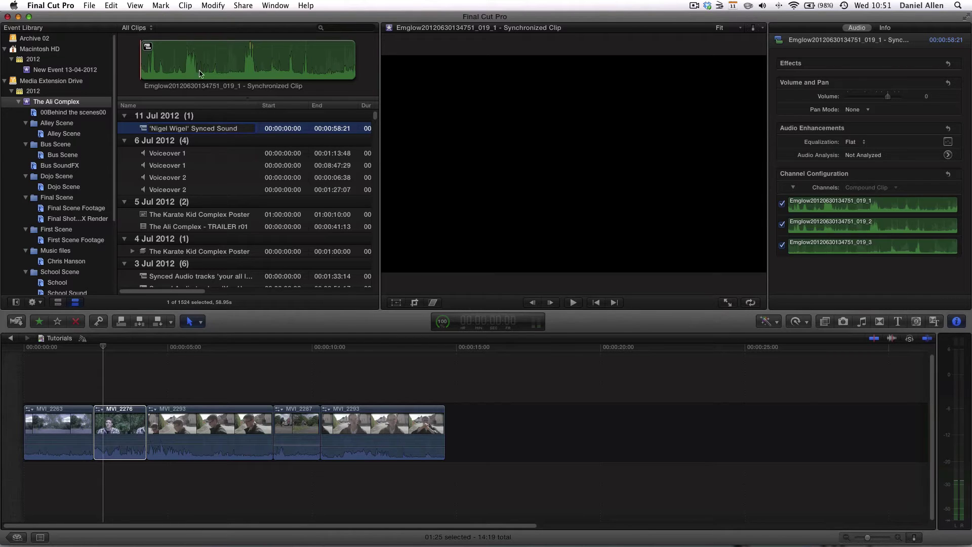
pyautogui.press('Return')
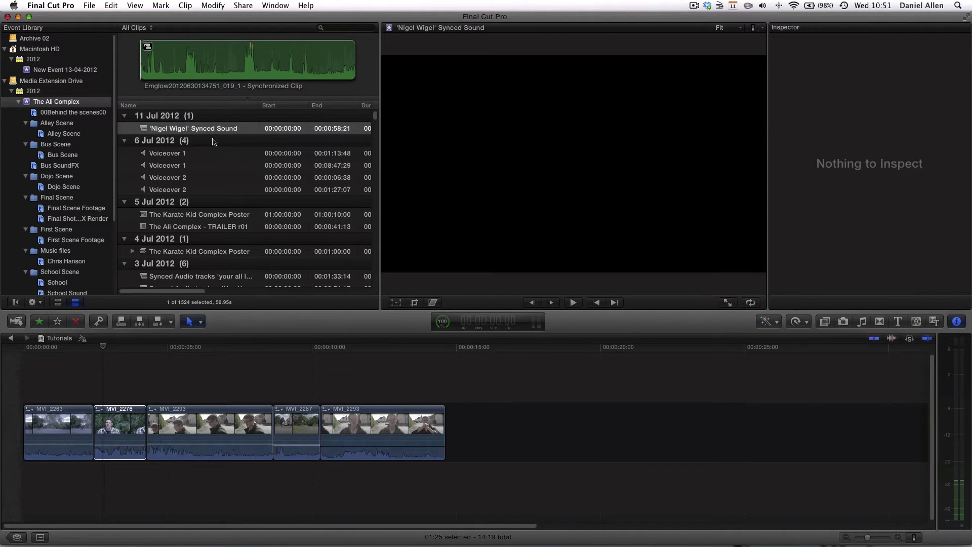
pyautogui.press('super+2')
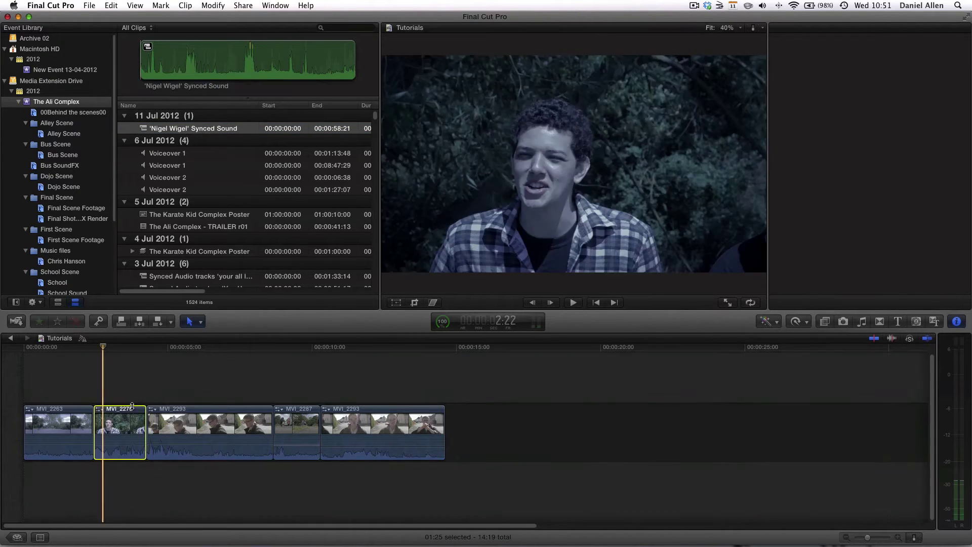
pyautogui.press('super+1')
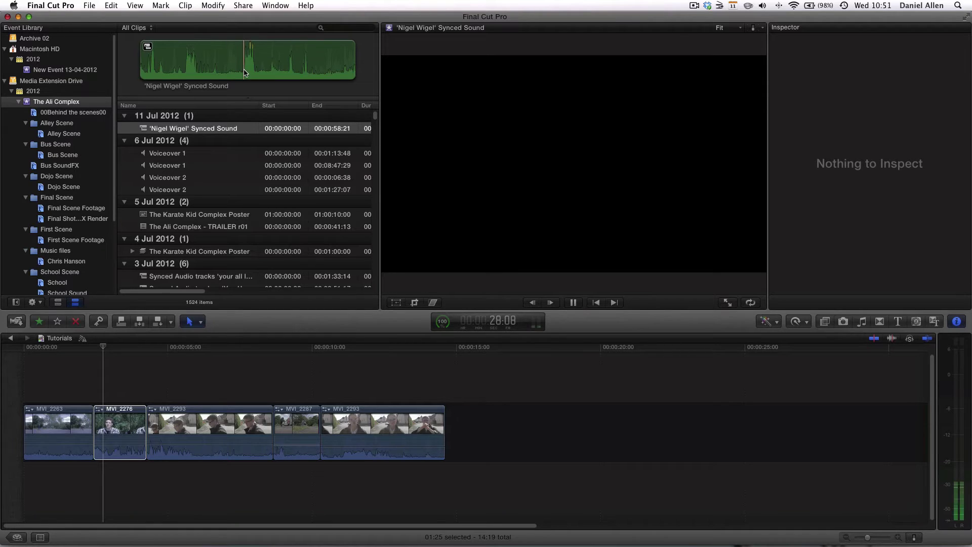
# Step: Mark an in-to-out range on the Synced Sound filmstrip
pyautogui.click(243, 71)
pyautogui.press('space')
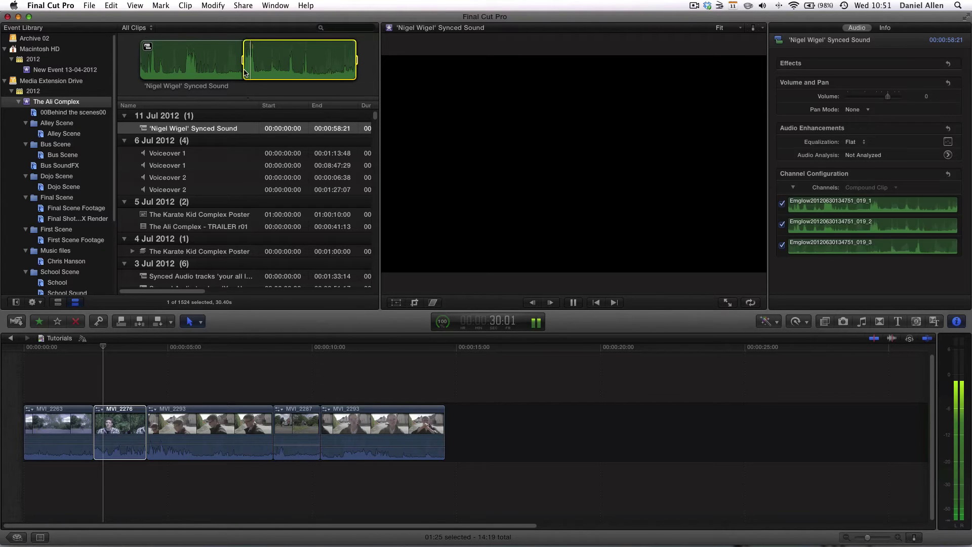
pyautogui.press('o')
pyautogui.press('space')
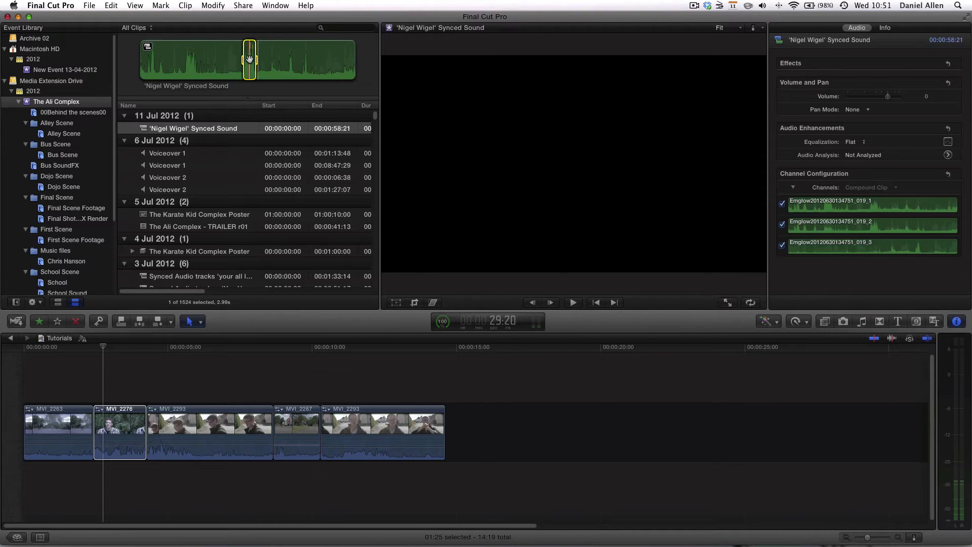
# Step: Connect the marked sound section beneath MVI_2276 and play the timeline to check it
pyautogui.moveTo(236, 127); pyautogui.dragTo(101, 471)
pyautogui.press('super+equal')
pyautogui.press('super+equal')
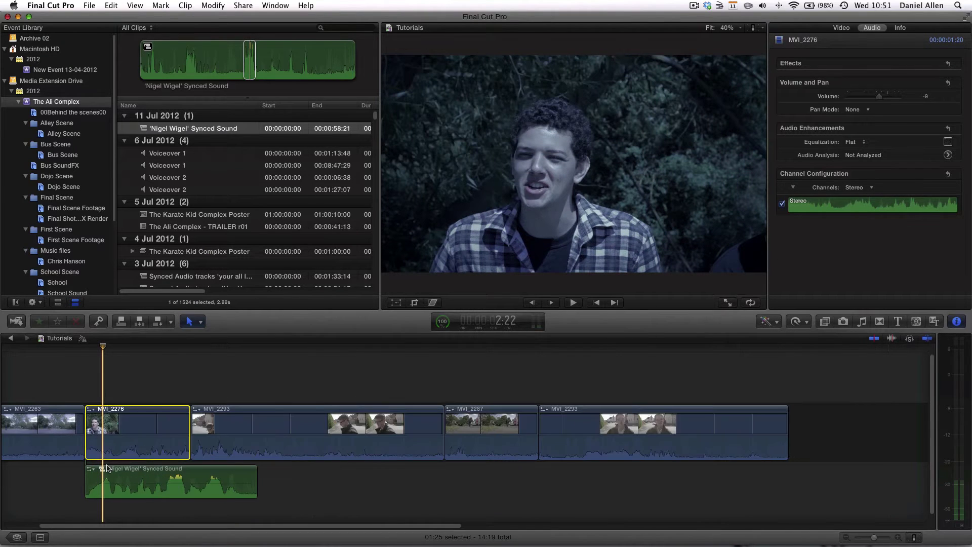
pyautogui.hscroll(-5, 242, 481)
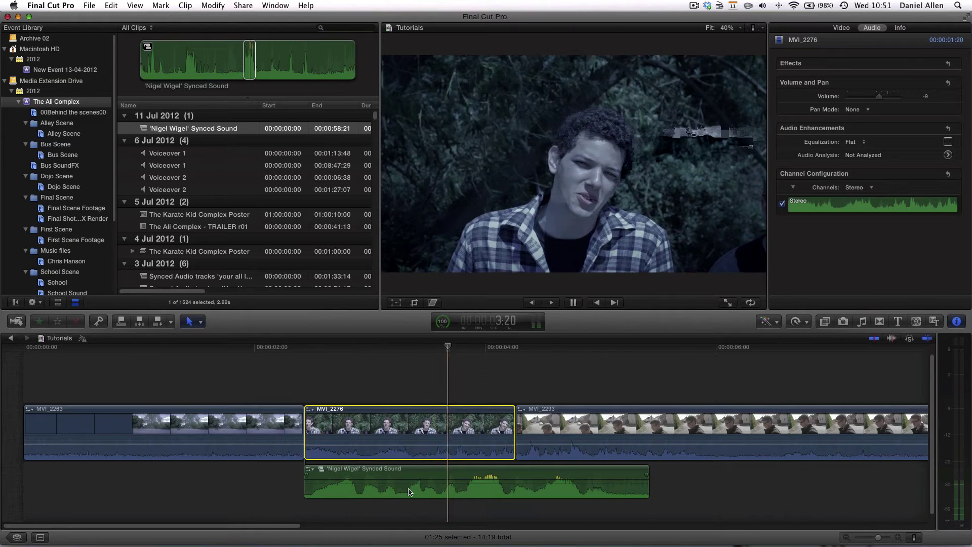
pyautogui.press('space')
pyautogui.press('space')
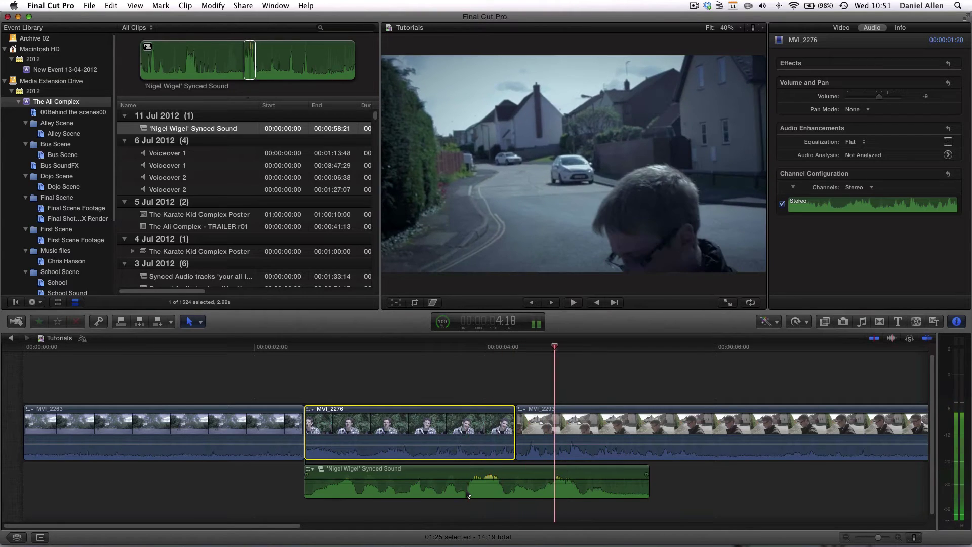
# Step: Slide the Synced Sound clip about 18 frames earlier and play to check alignment
pyautogui.click(466, 495)
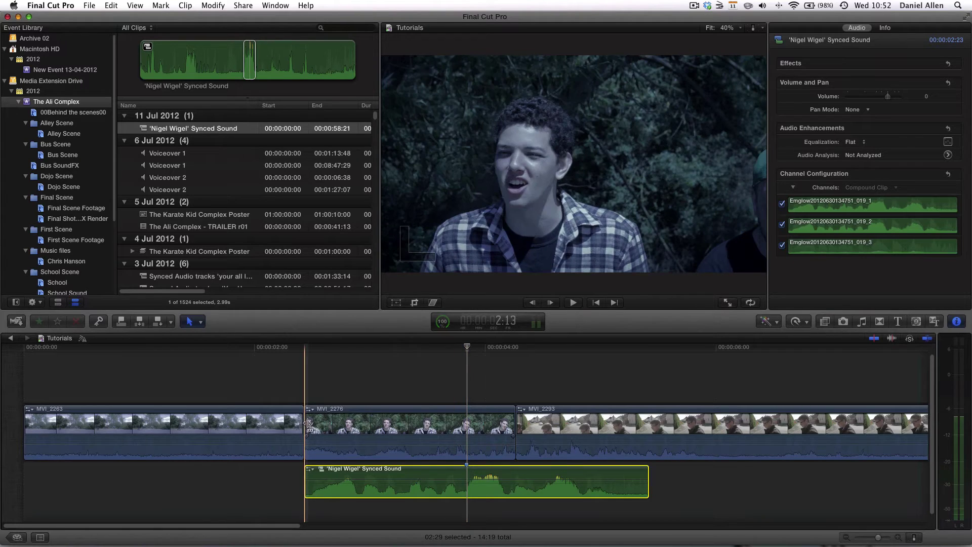
pyautogui.moveTo(435, 493); pyautogui.dragTo(272, 493)
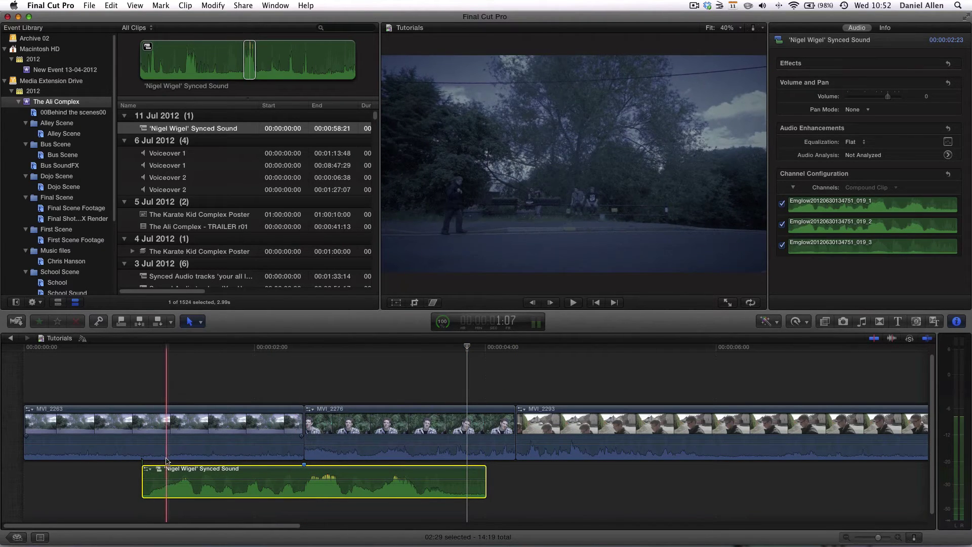
pyautogui.press('space')
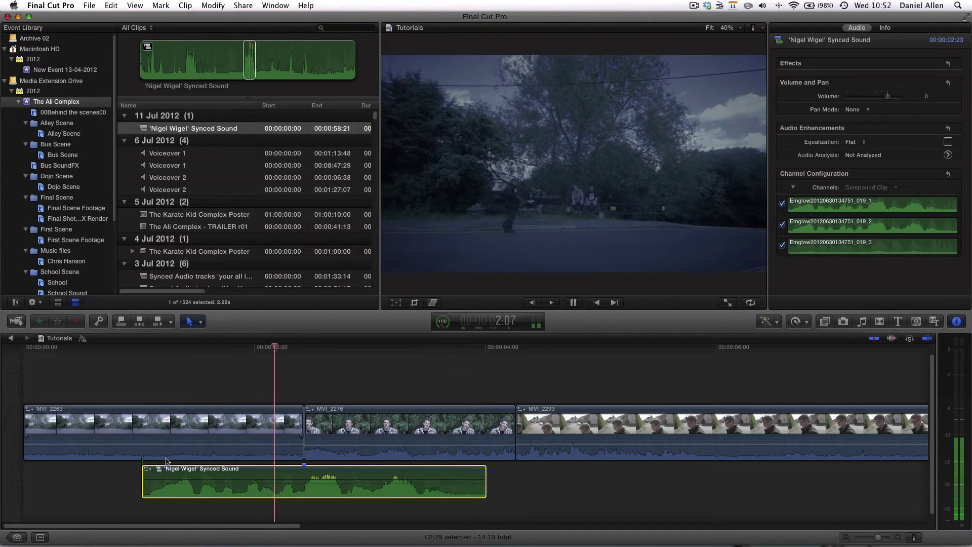
pyautogui.press('space')
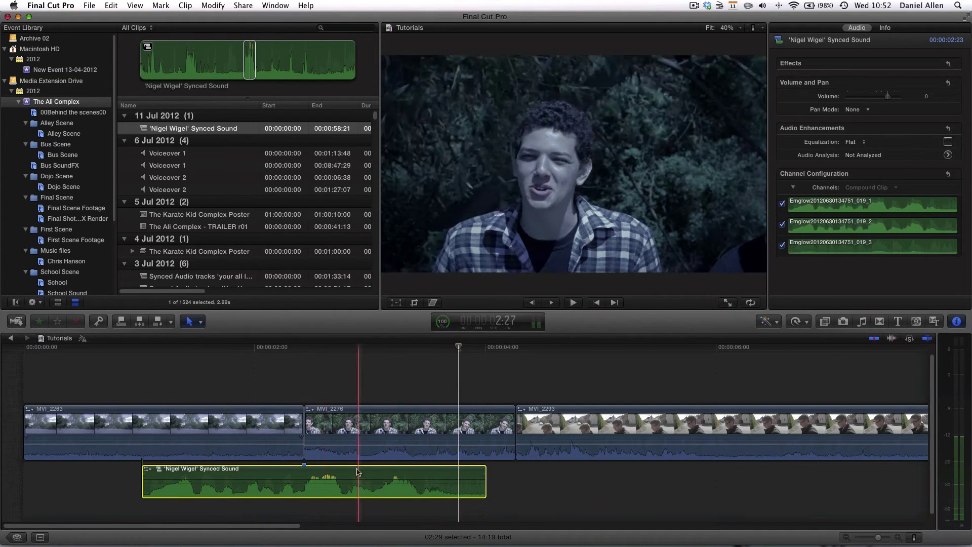
# Step: Zoom into the timeline, nudge the clip slightly earlier again, and replay to verify sync
pyautogui.press('super+equal')
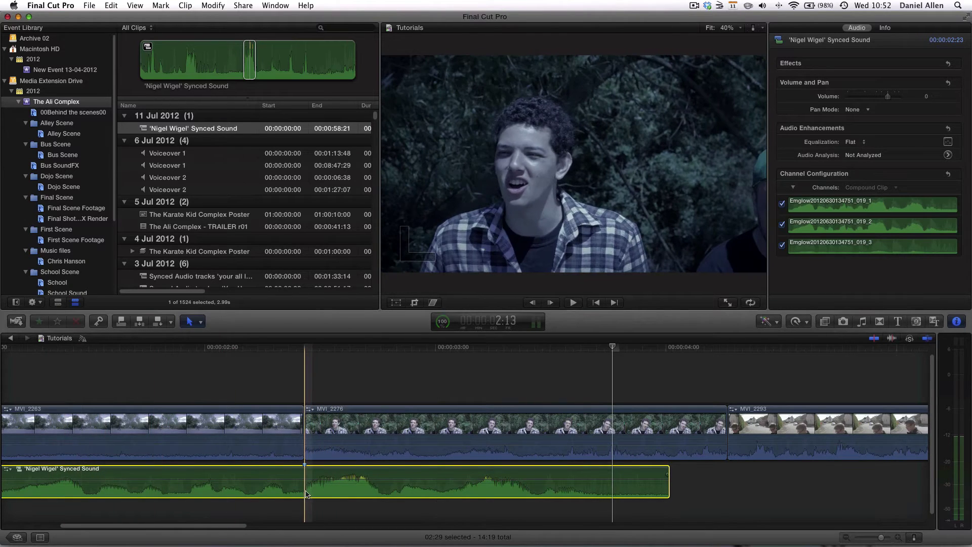
pyautogui.moveTo(306, 492); pyautogui.dragTo(299, 492)
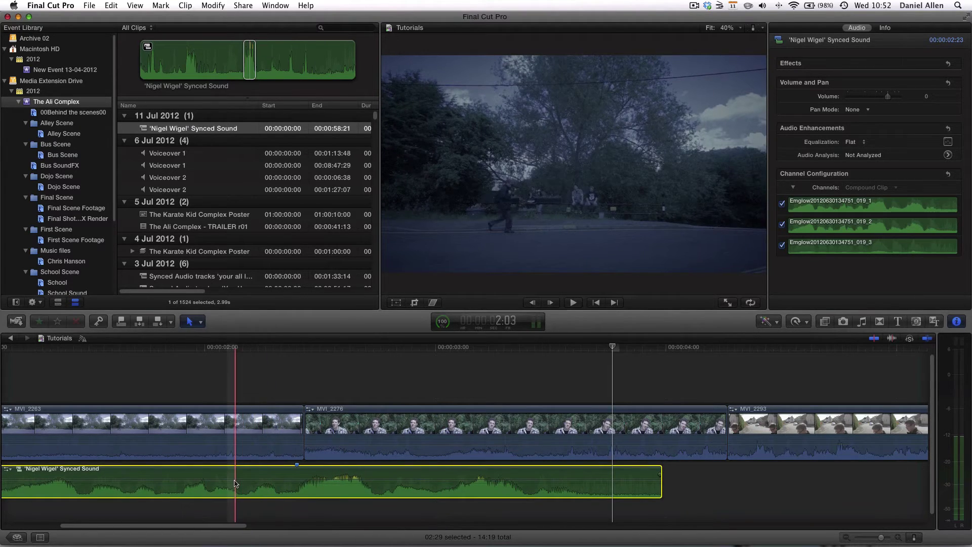
pyautogui.press('space')
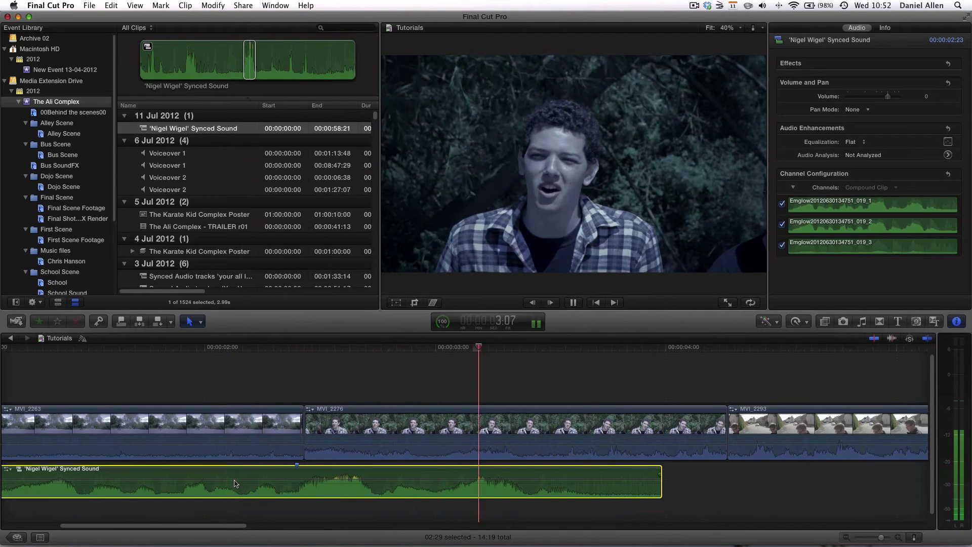
pyautogui.press('space')
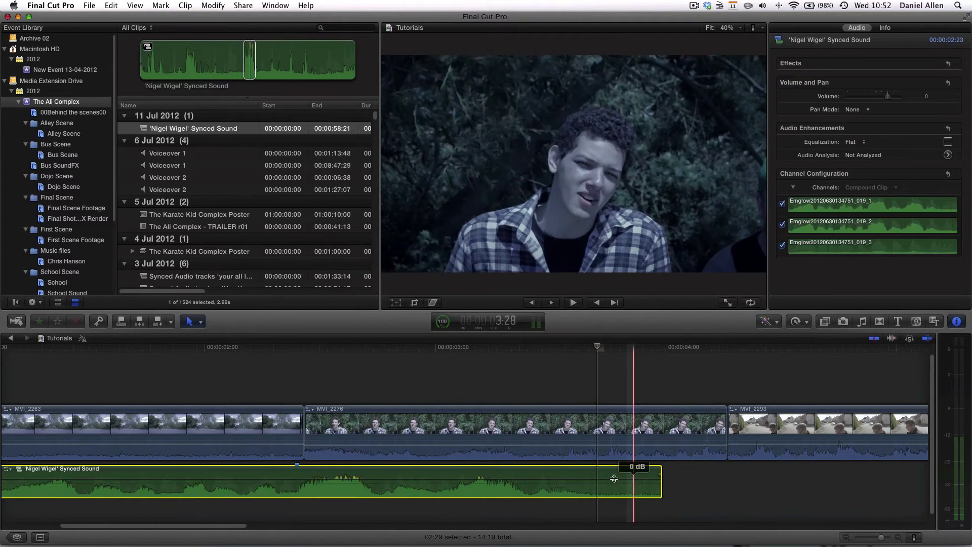
# Step: Pull MVI_2263's audio volume all the way down and play back to confirm
pyautogui.hscroll(-5, 183, 451)
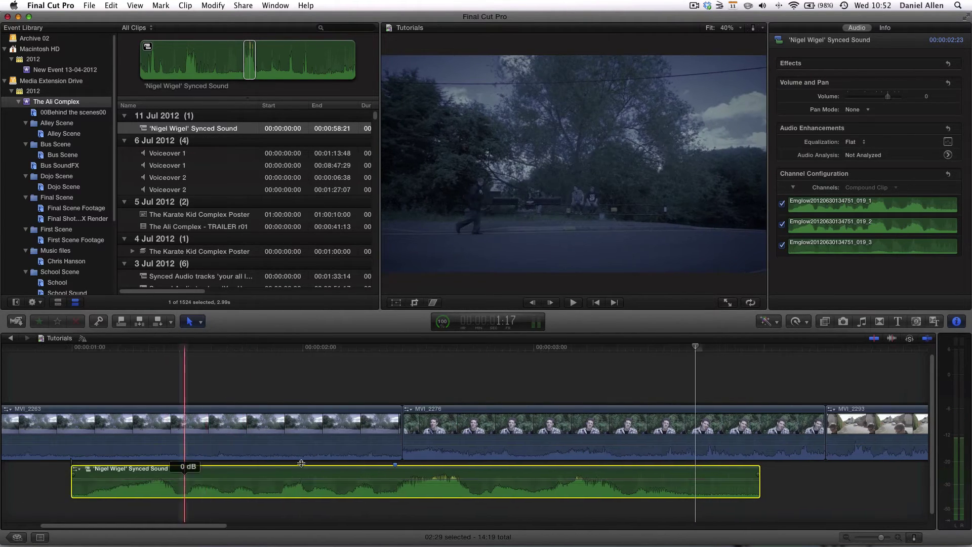
pyautogui.click(450, 447)
pyautogui.moveTo(369, 456)
pyautogui.mouseDown()
pyautogui.moveTo(370, 443)
pyautogui.moveTo(368, 472)
pyautogui.mouseUp()
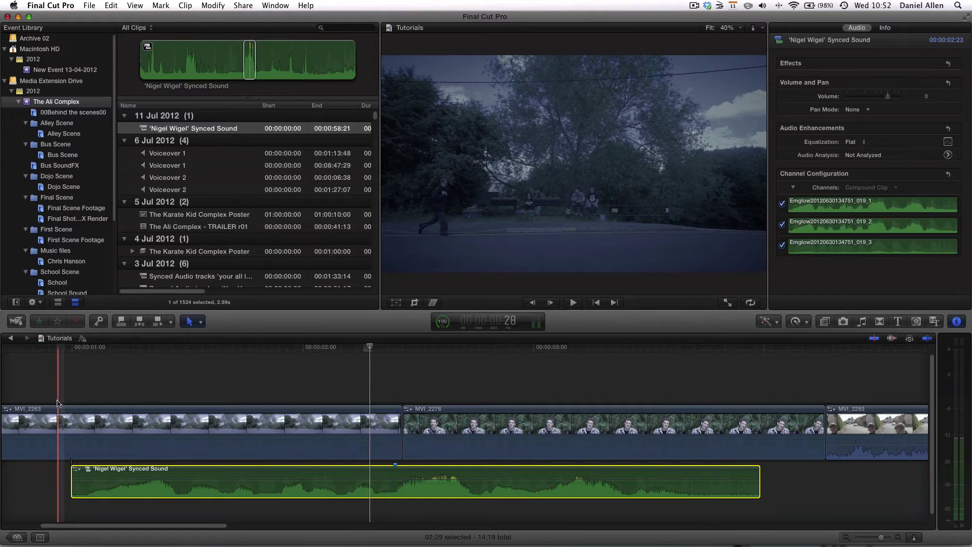
pyautogui.press('space')
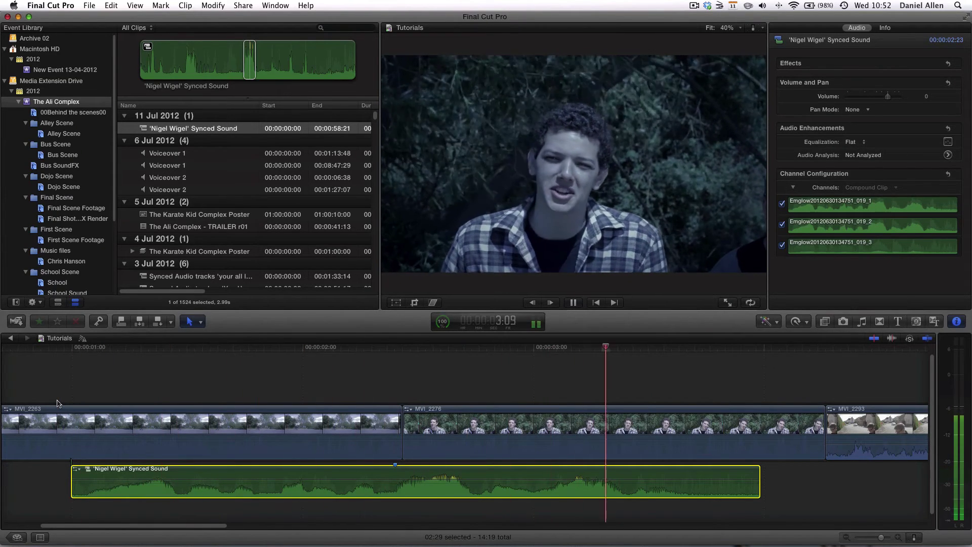
pyautogui.press('space')
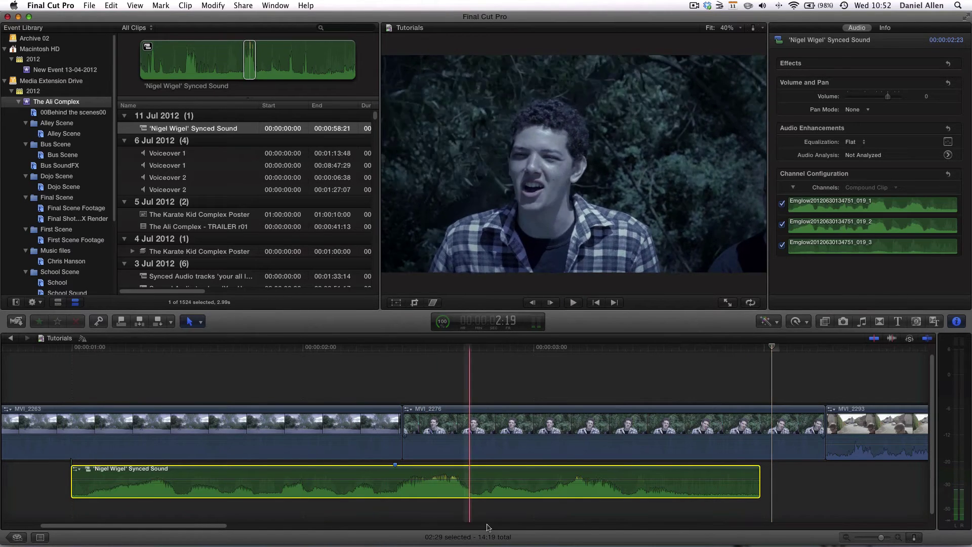
# Step: Open the Synced Sound compound clip to show tracks 019_1, 019_2 and 019_3
pyautogui.doubleClick(418, 490)
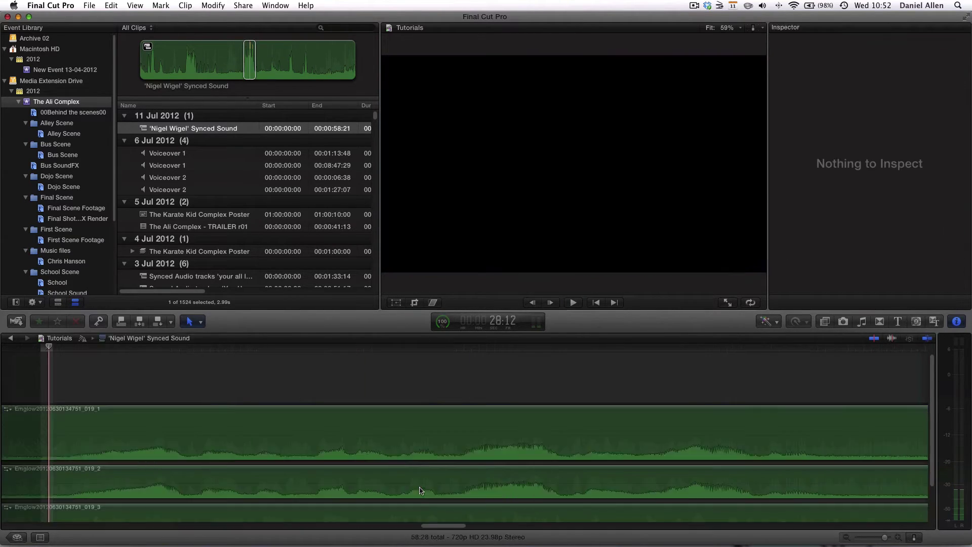
pyautogui.scroll(-2, 258, 428)
pyautogui.scroll(-2, 259, 428)
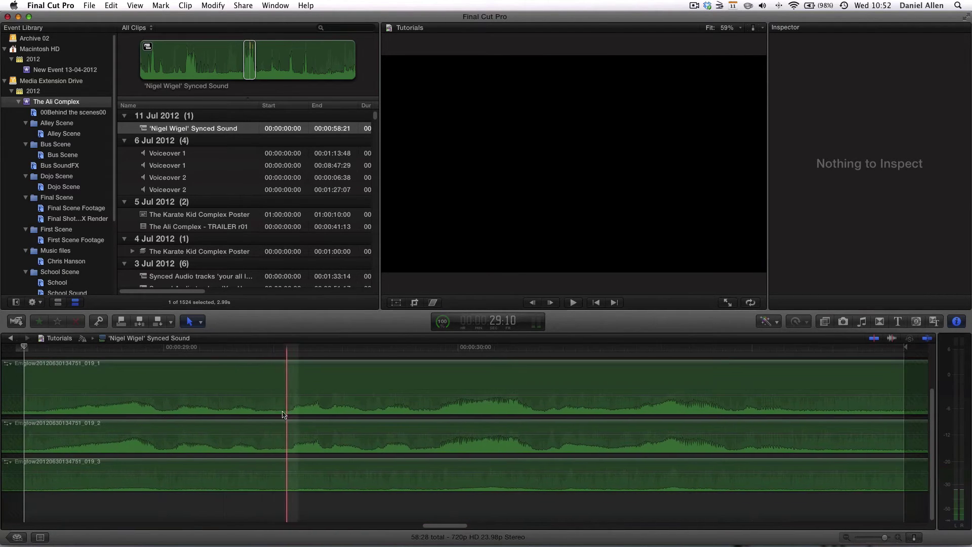
pyautogui.hscroll(-3, 282, 414)
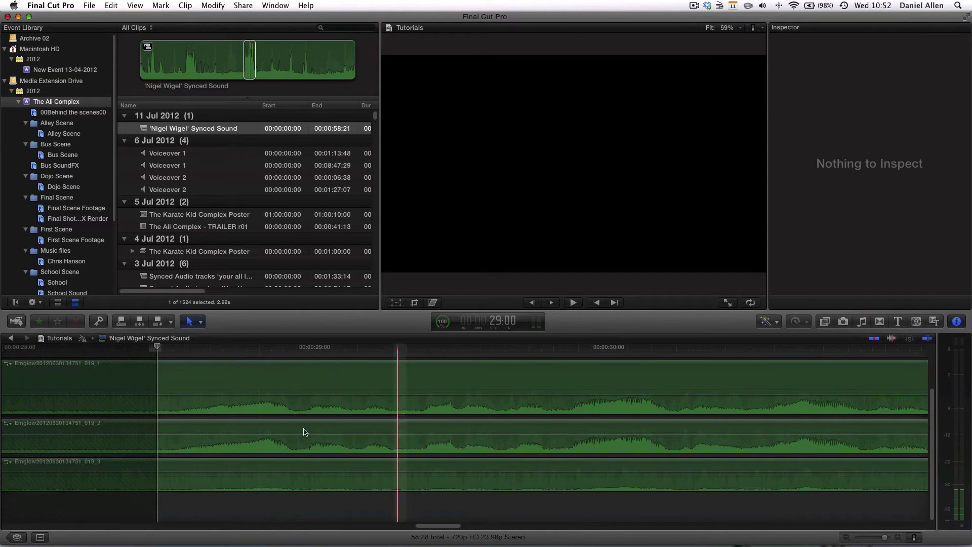
# Step: Set track 019_1's channels to Left and 019_2's to Right, then play to check
pyautogui.click(317, 410)
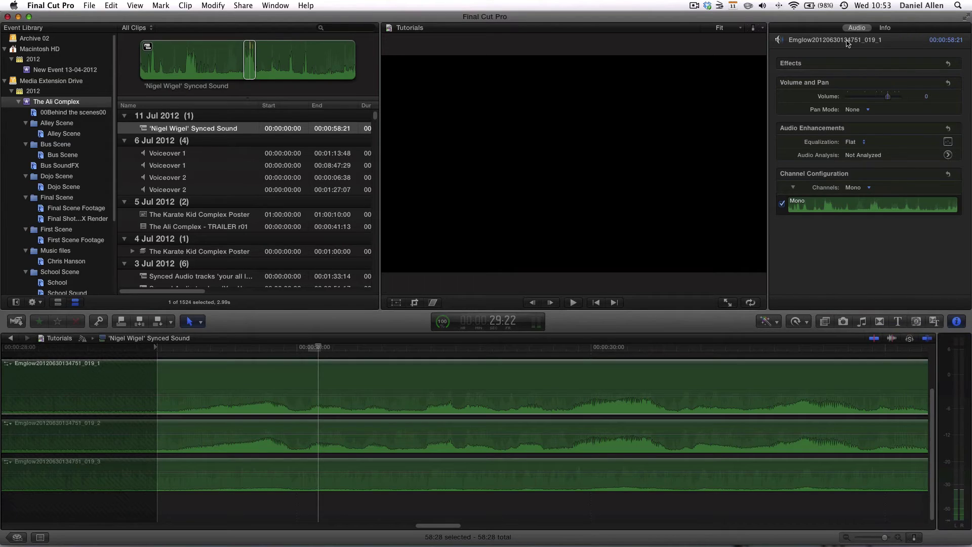
pyautogui.click(859, 191)
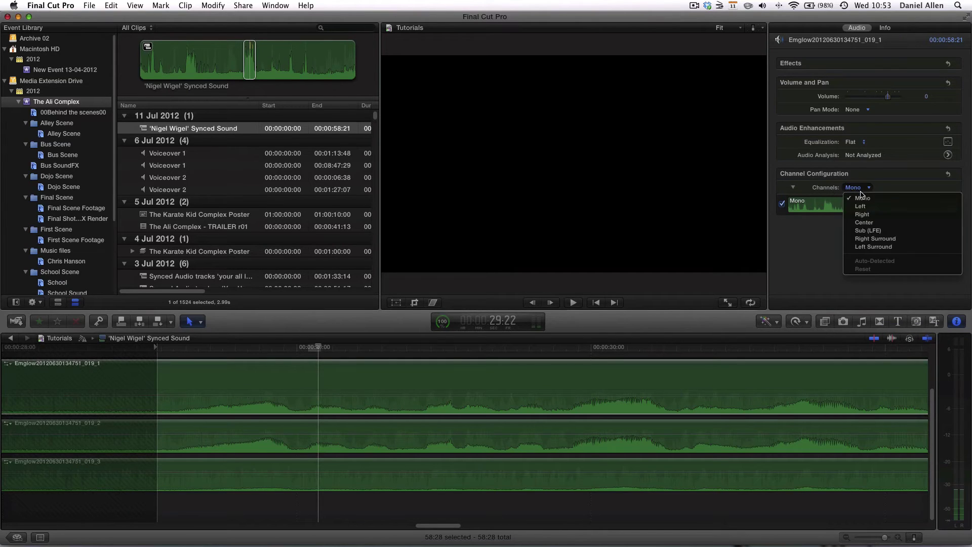
pyautogui.click(861, 207)
pyautogui.click(340, 440)
pyautogui.click(859, 190)
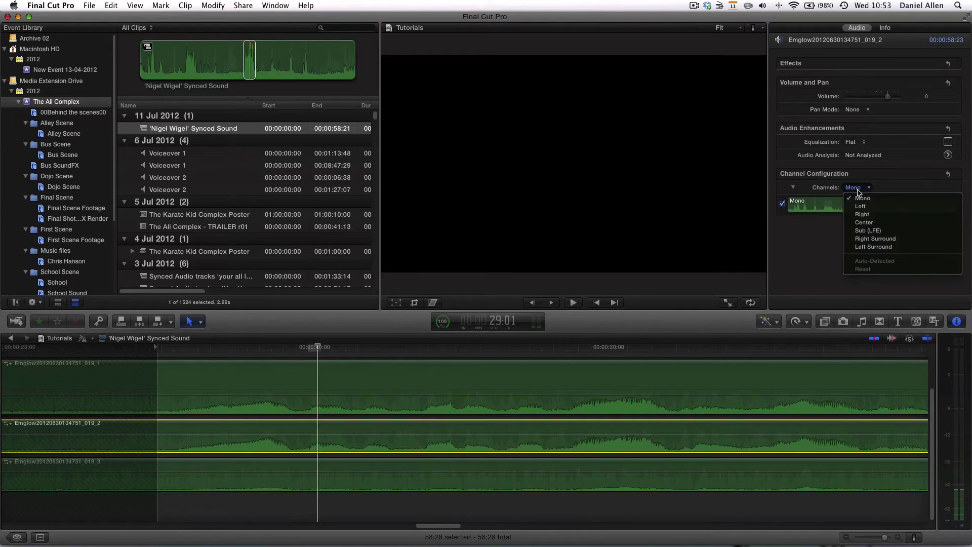
pyautogui.click(862, 214)
pyautogui.click(320, 464)
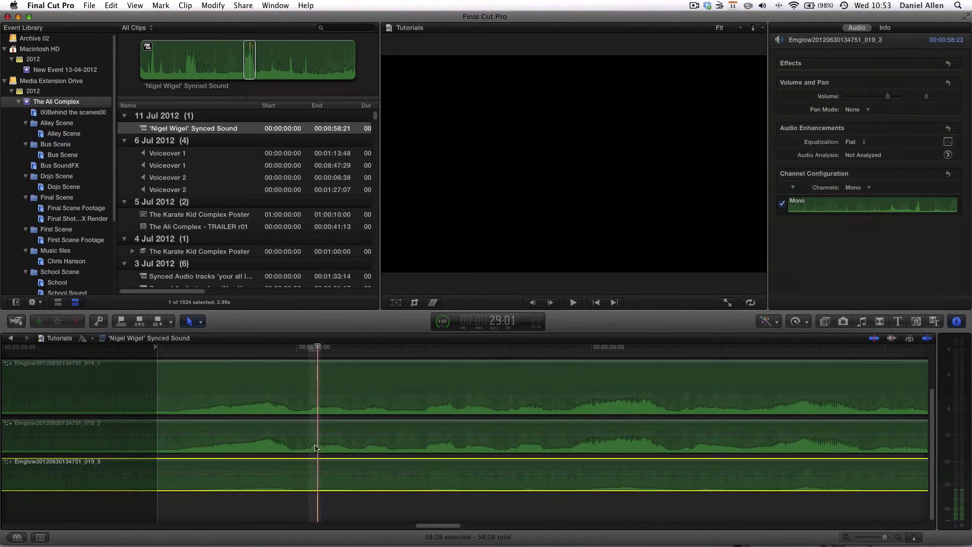
pyautogui.press('space')
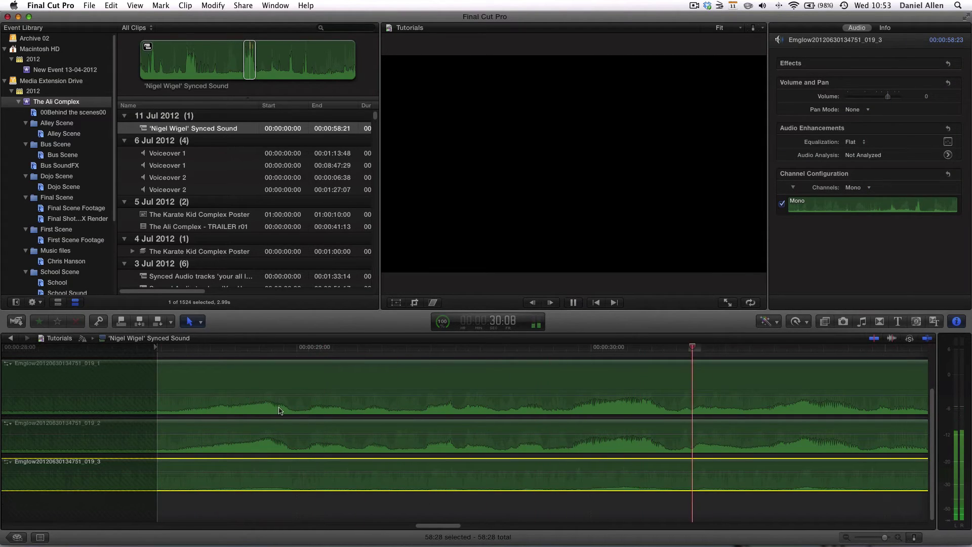
pyautogui.press('space')
# Step: Apply the Bass Boost equalization preset to the 019_1 voice track
pyautogui.click(321, 410)
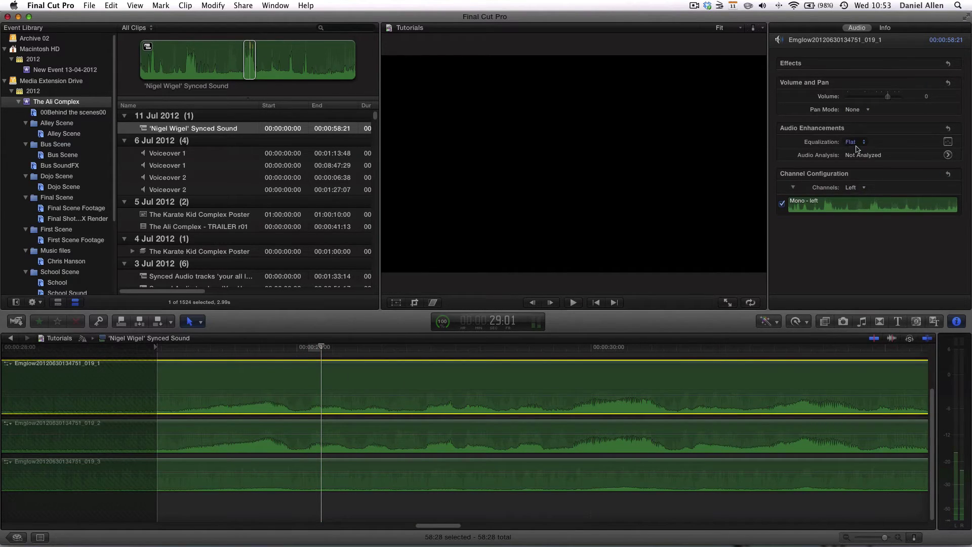
pyautogui.click(947, 142)
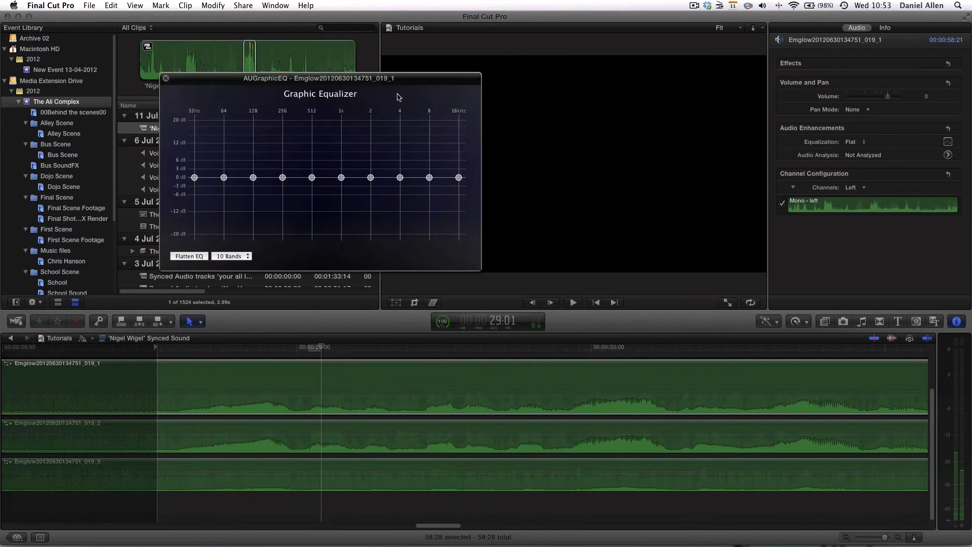
pyautogui.click(166, 78)
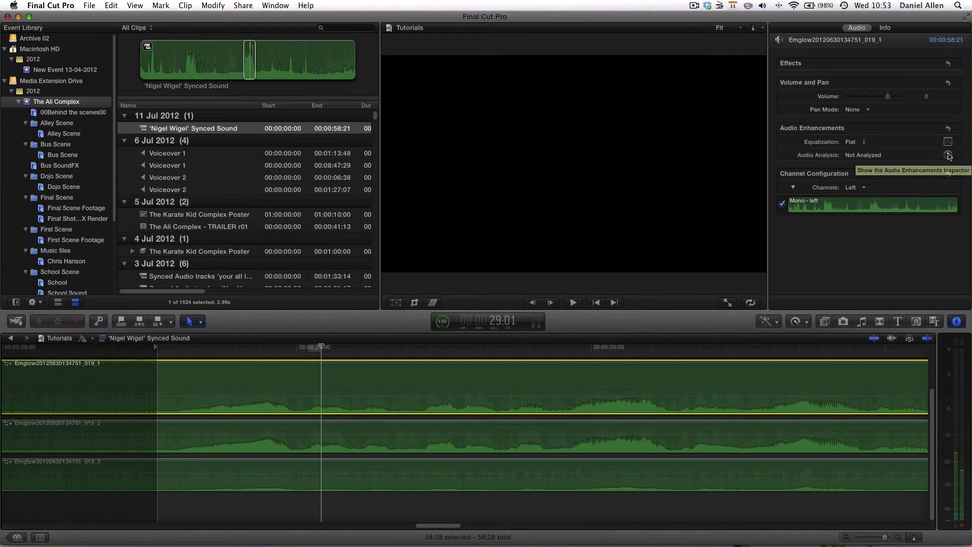
pyautogui.click(864, 144)
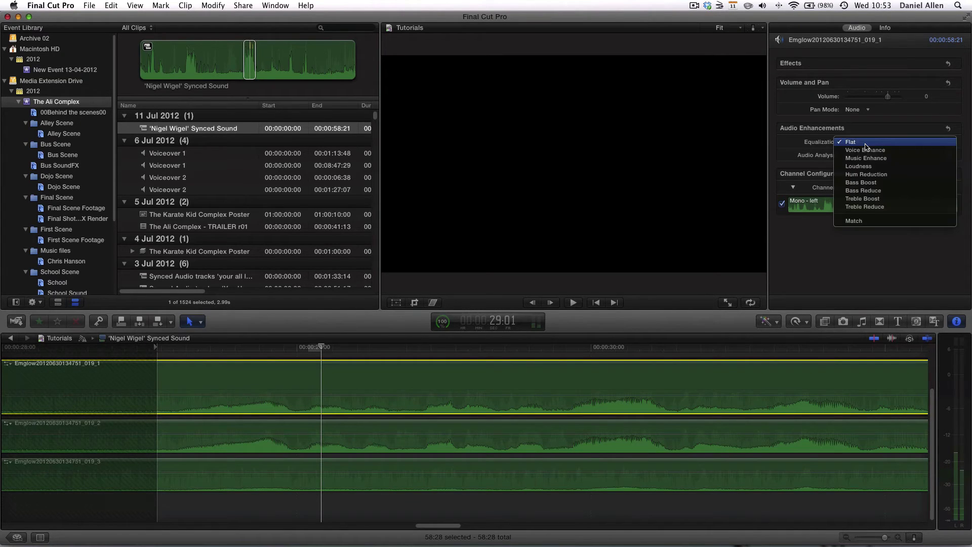
pyautogui.click(861, 182)
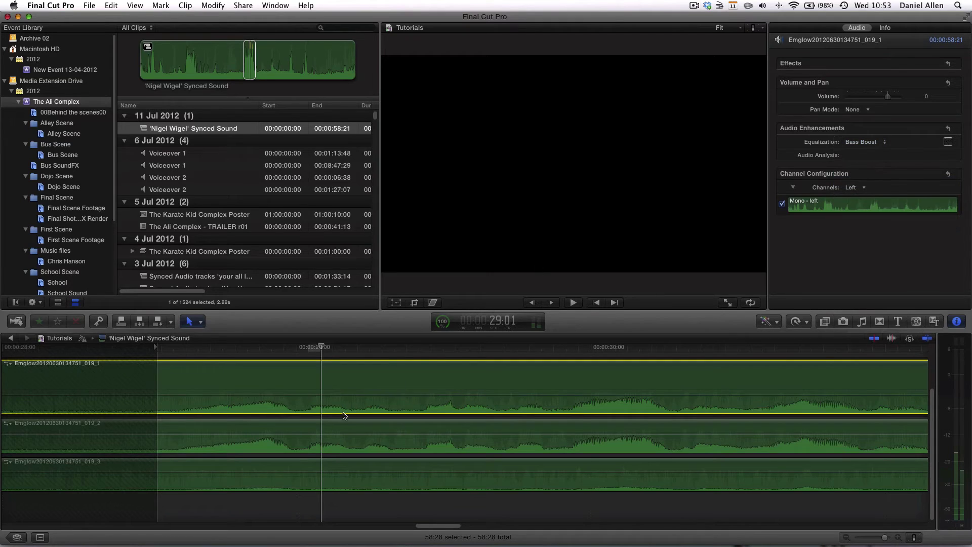
# Step: Apply Bass Boost to the 019_2 voice track and play back to hear the result
pyautogui.click(348, 435)
pyautogui.click(855, 142)
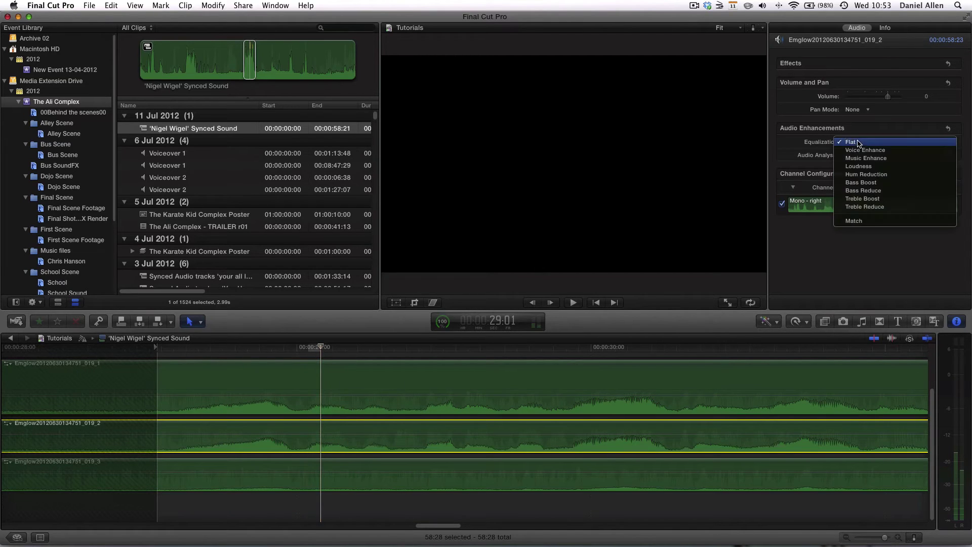
pyautogui.click(880, 183)
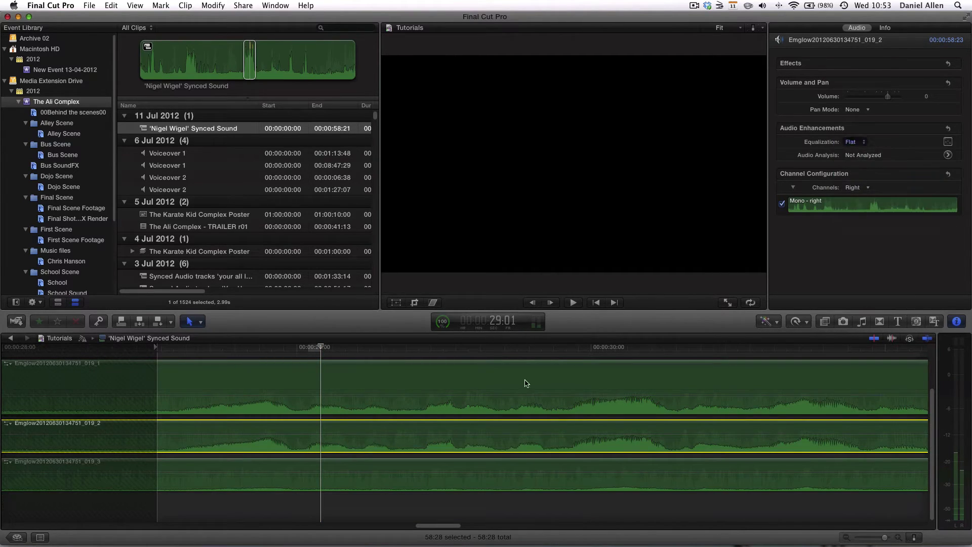
pyautogui.press('space')
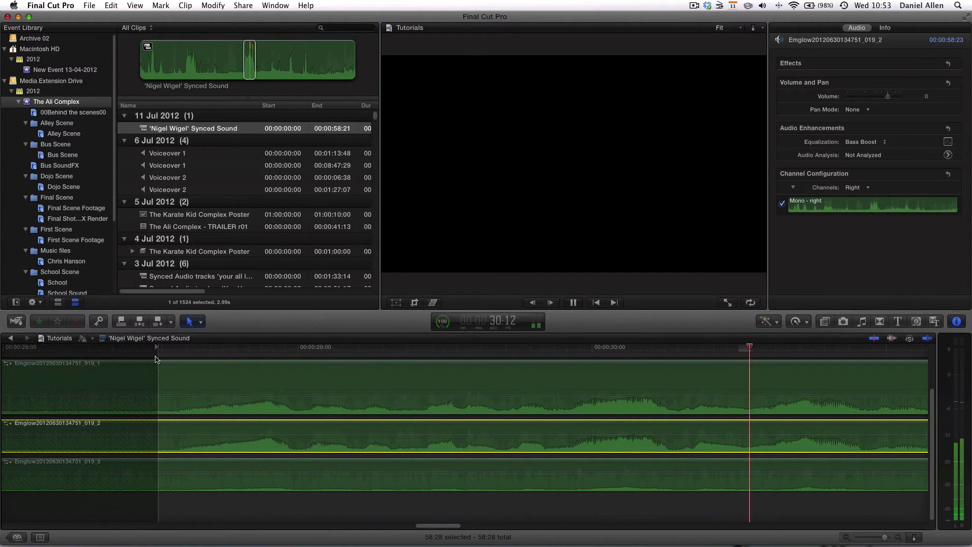
pyautogui.click(155, 359)
pyautogui.click(112, 391)
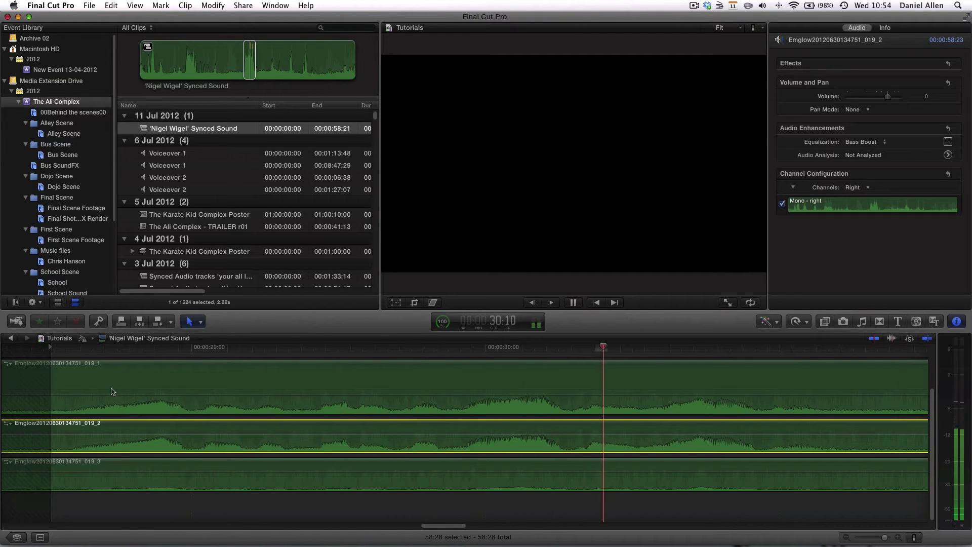
pyautogui.click(131, 393)
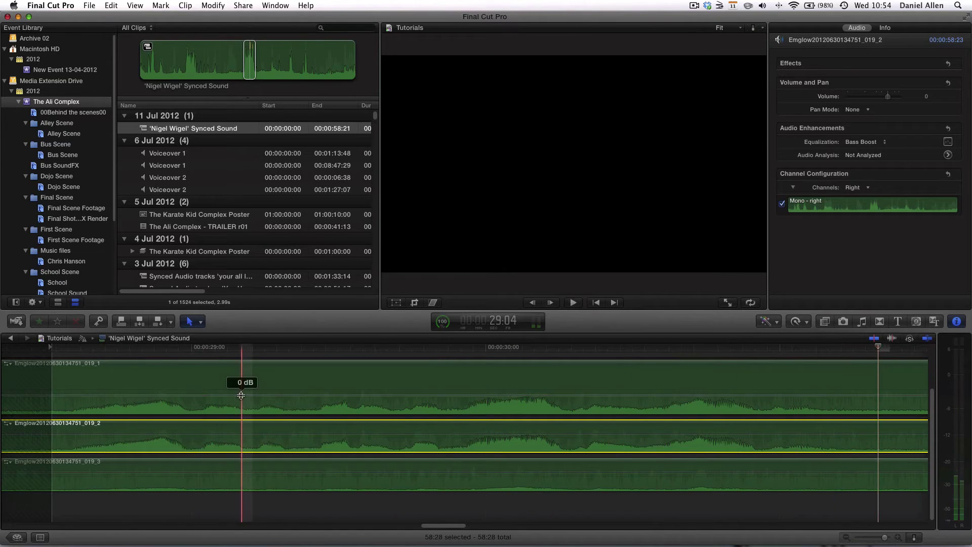
pyautogui.press('space')
# Step: Disable track 019_3 with V and play back so only 019_1 and 019_2 sound
pyautogui.click(252, 466)
pyautogui.press('v')
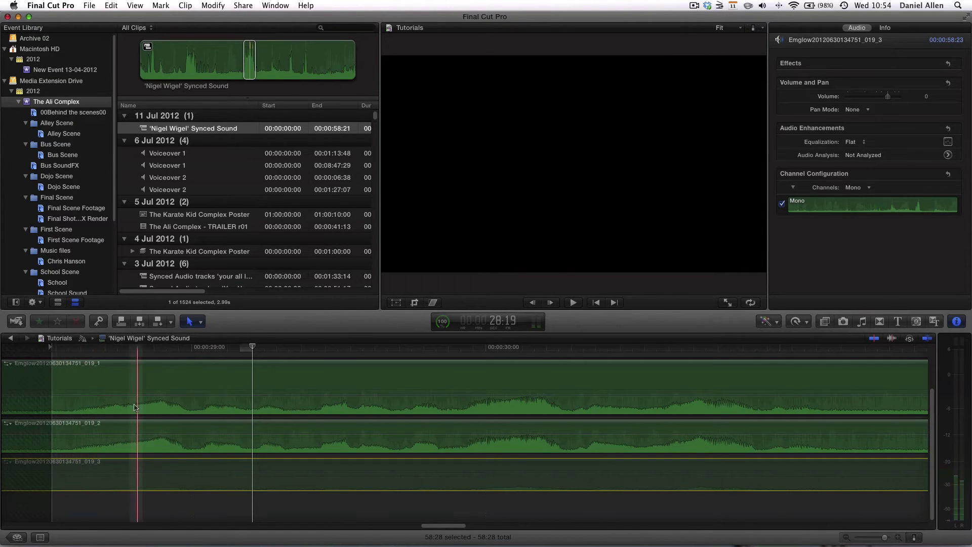
pyautogui.press('space')
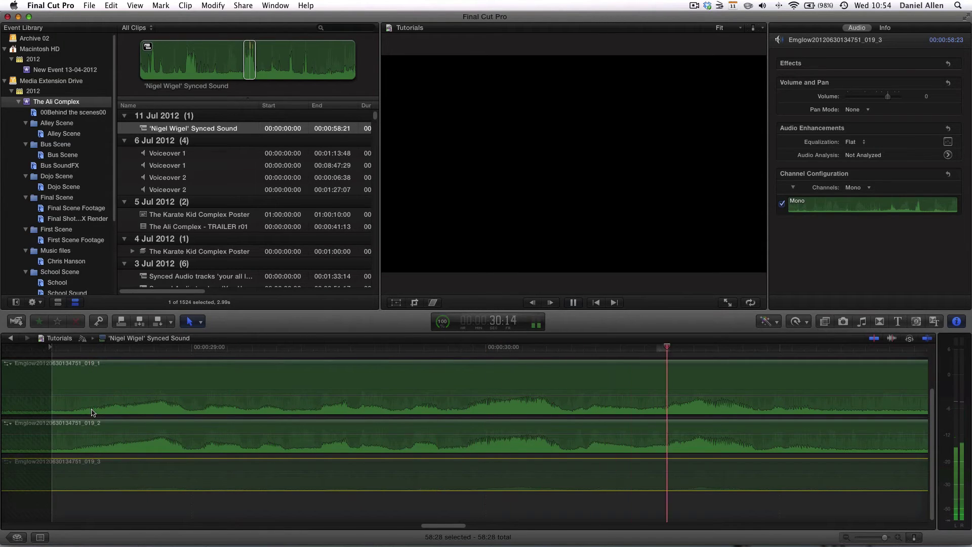
pyautogui.press('space')
pyautogui.click(242, 401)
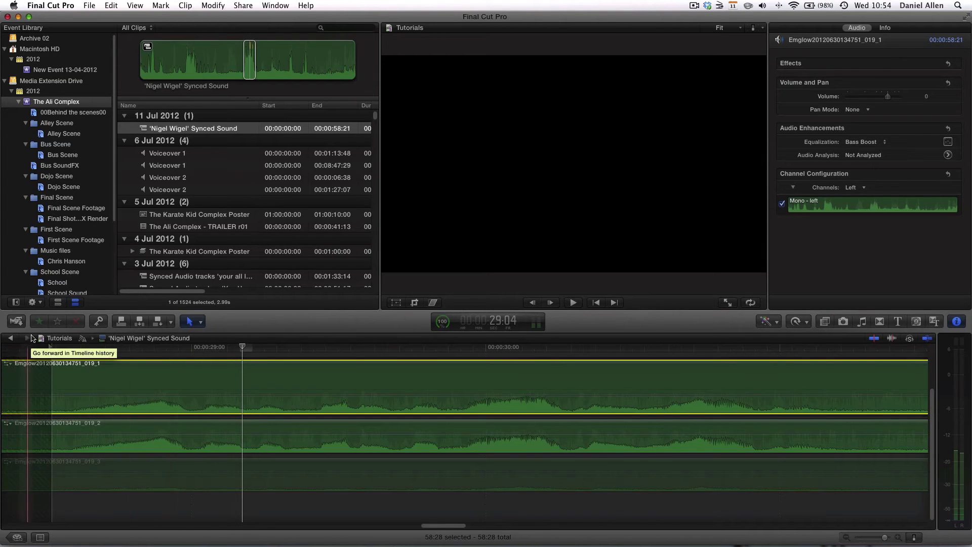
# Step: Return to the Tutorials project and move 'Nigel Wigel' Synced Sound into the Shoot Day 1 Sound event
pyautogui.click(11, 339)
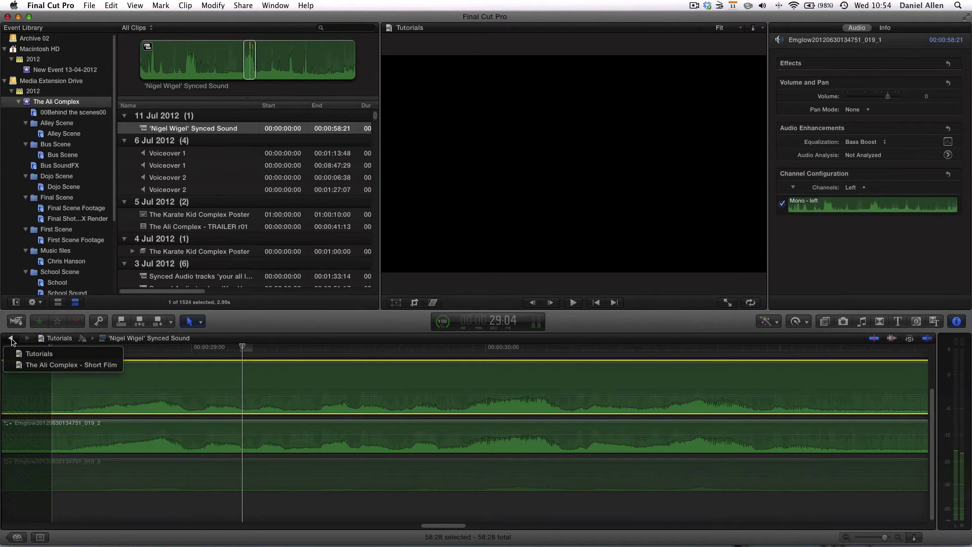
pyautogui.click(39, 353)
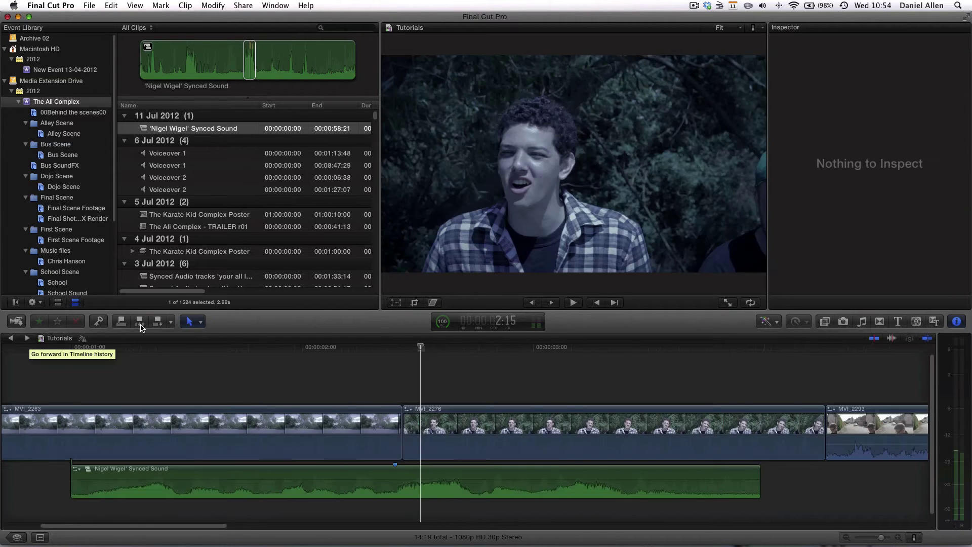
pyautogui.click(190, 130)
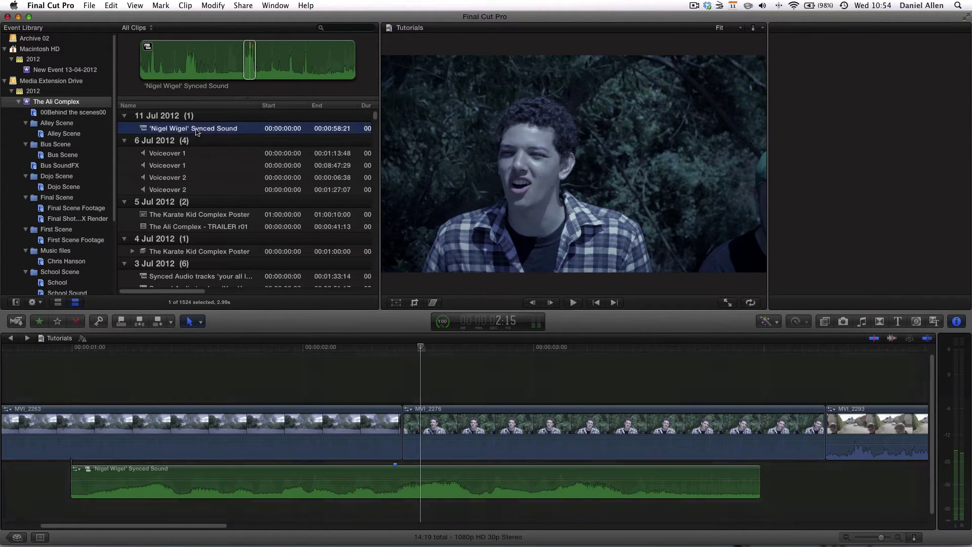
pyautogui.scroll(-5, 109, 172)
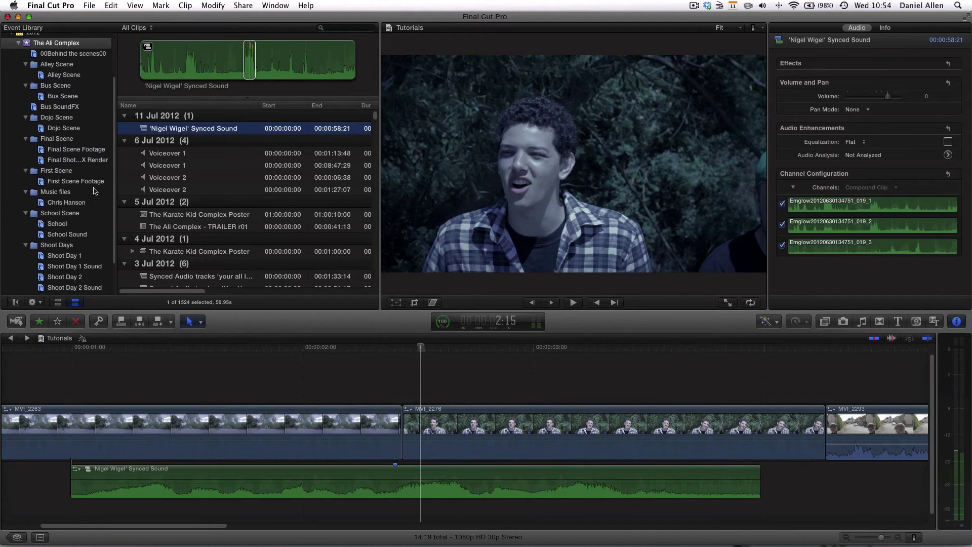
pyautogui.moveTo(162, 130); pyautogui.dragTo(78, 243)
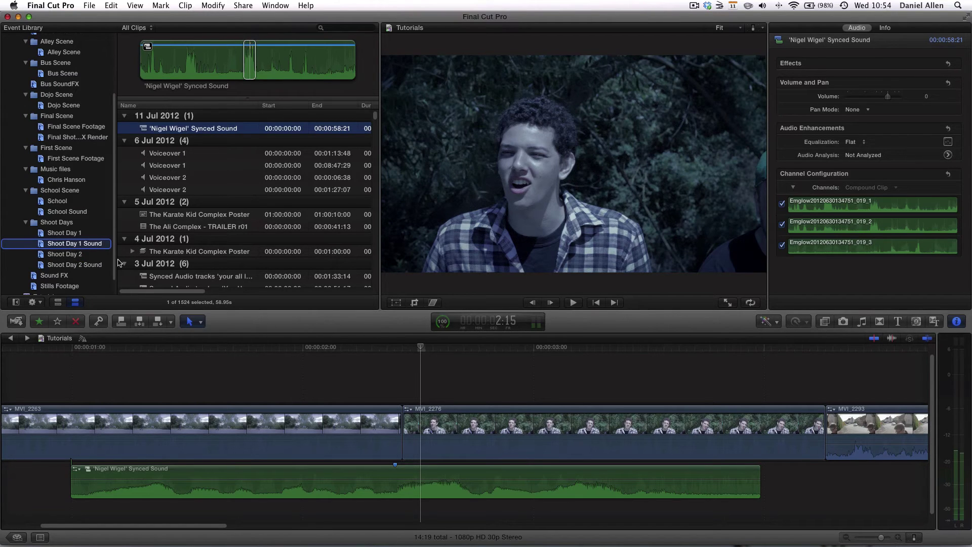
pyautogui.moveTo(119, 263); pyautogui.dragTo(75, 244)
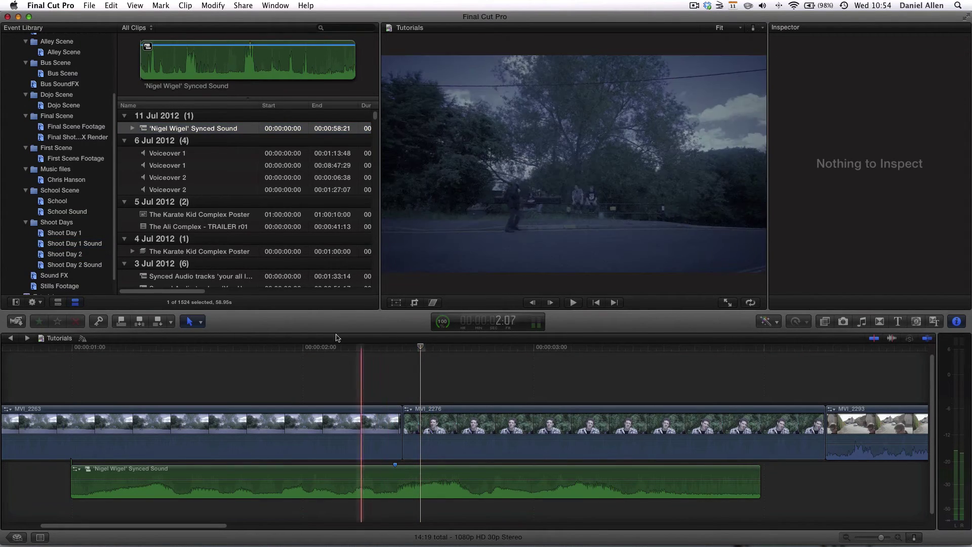
pyautogui.scroll(5, 37, 129)
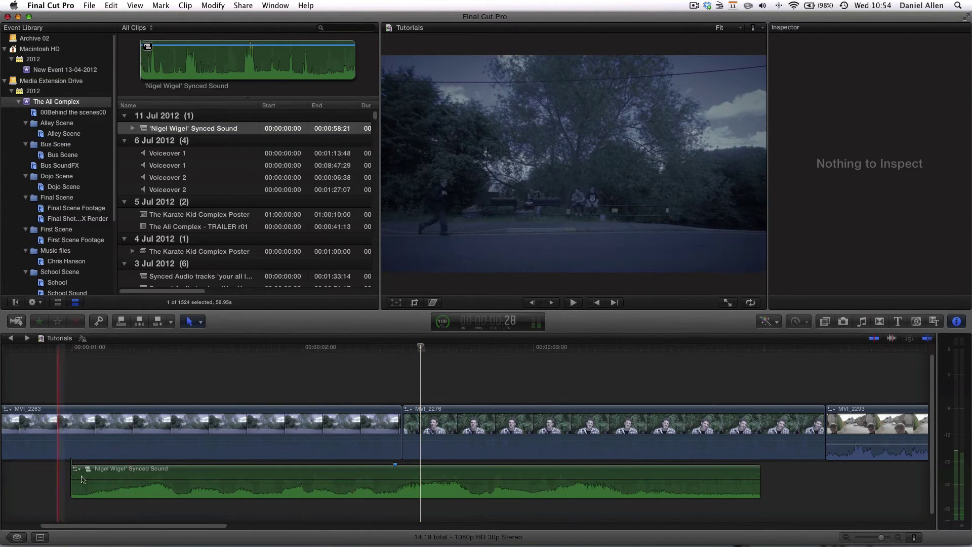
pyautogui.click(71, 476)
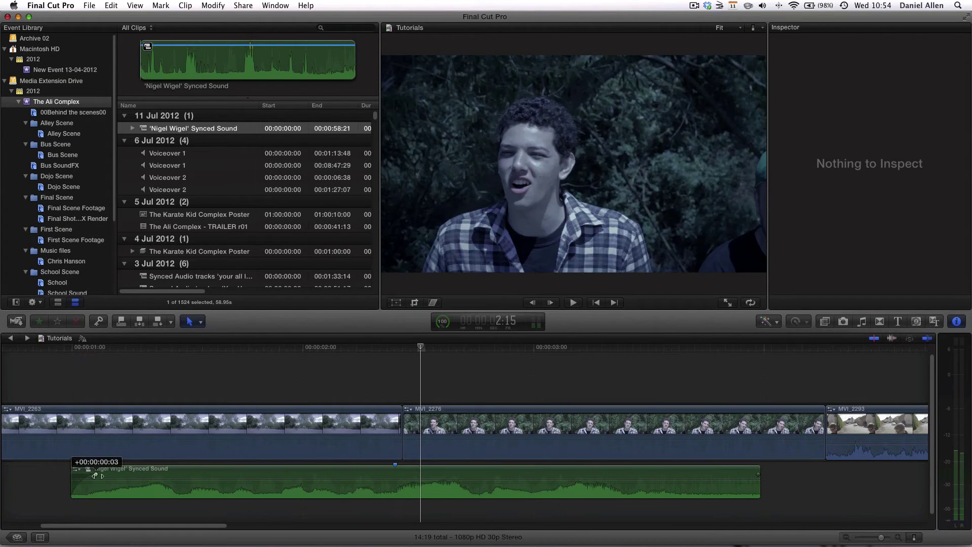
pyautogui.moveTo(95, 476); pyautogui.dragTo(71, 476)
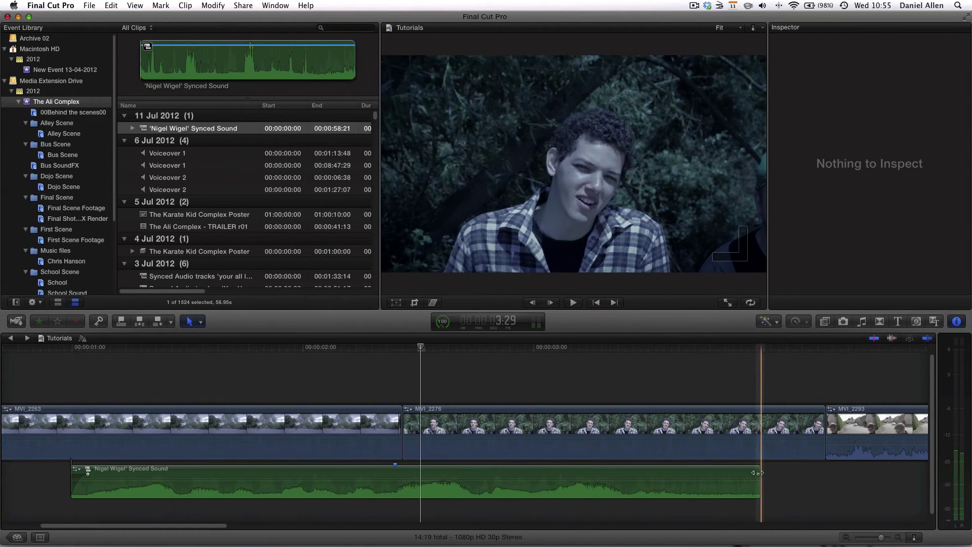
pyautogui.moveTo(758, 473); pyautogui.dragTo(641, 472)
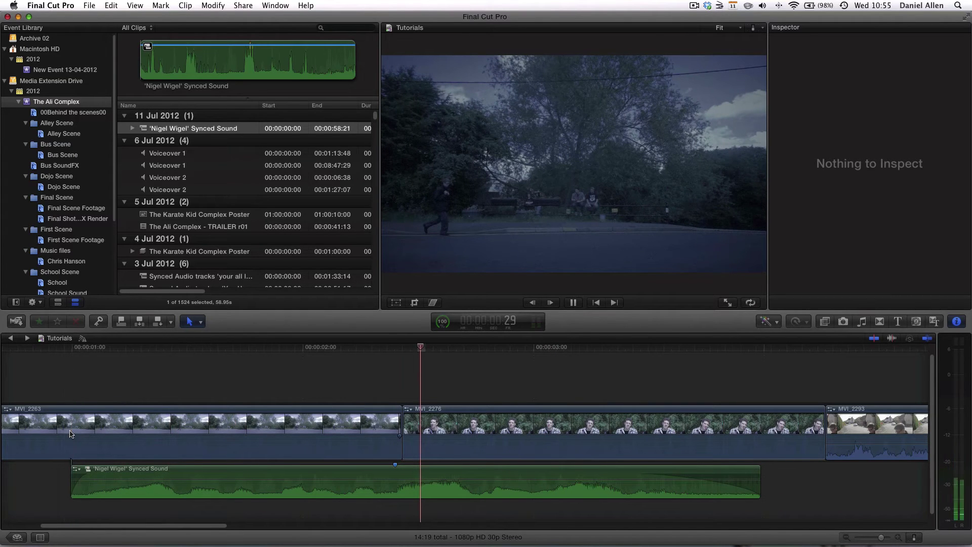
pyautogui.press('space')
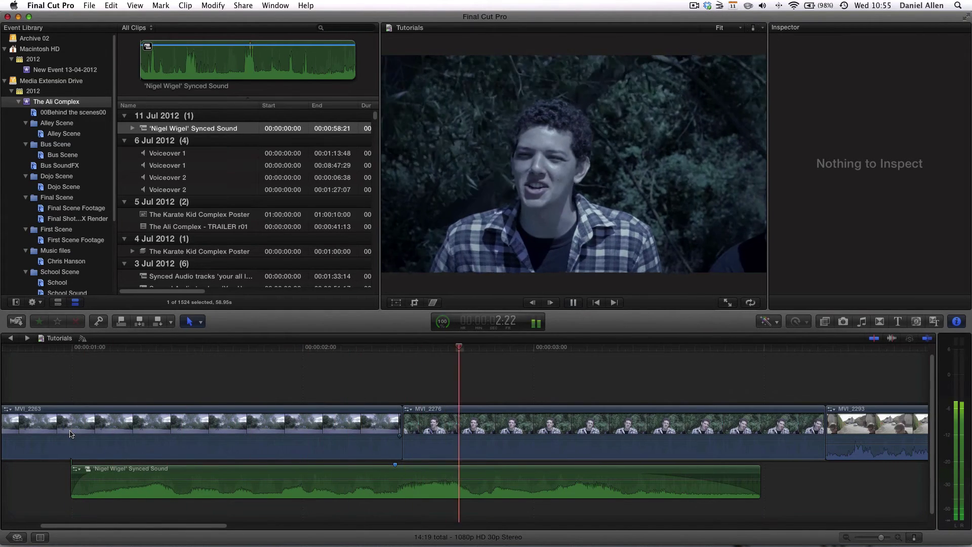
pyautogui.press('space')
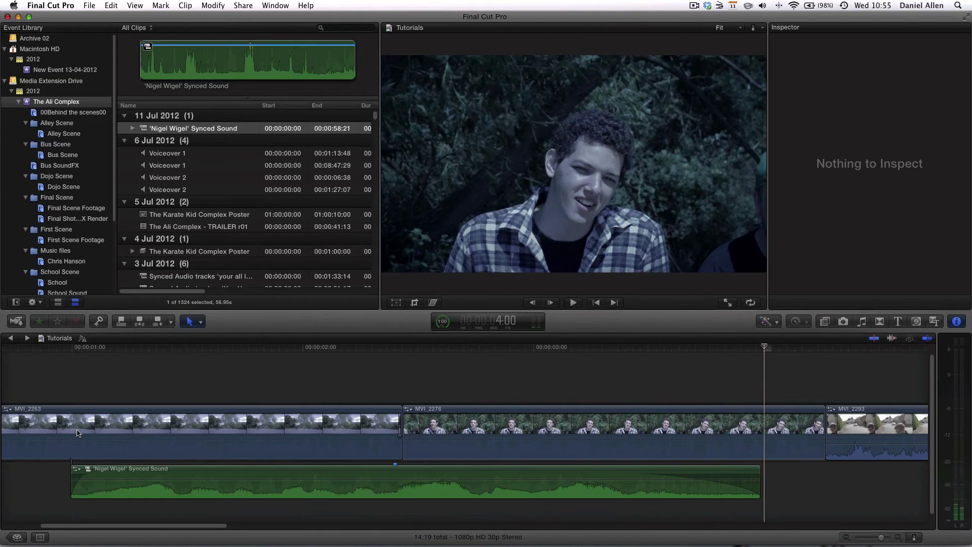
pyautogui.click(388, 491)
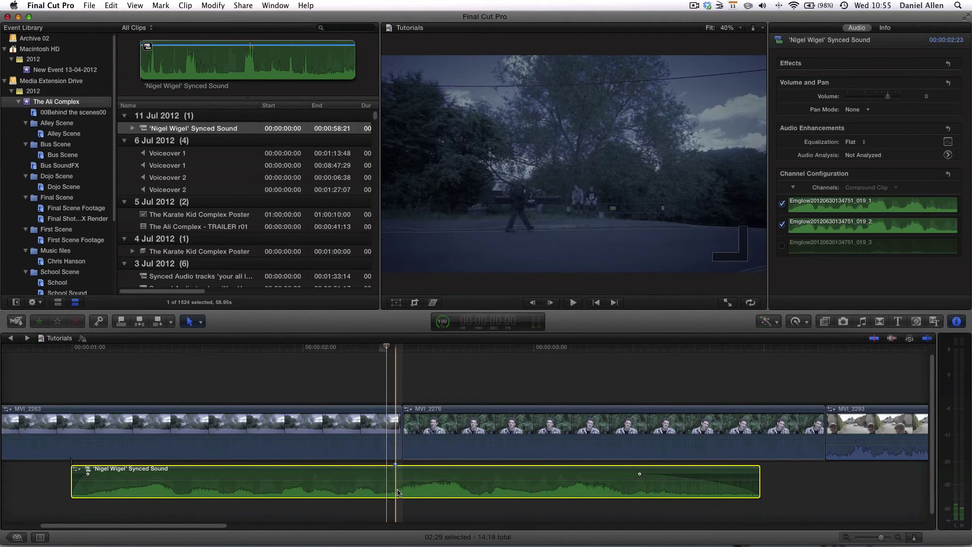
# Step: Set Background Noise Removal to 10% on the synced clip and compare by playing it back
pyautogui.click(948, 155)
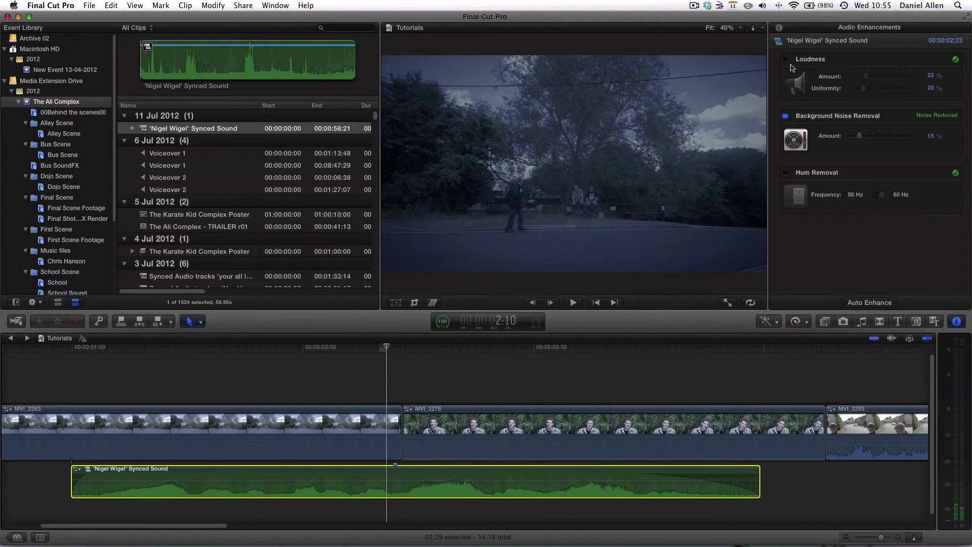
pyautogui.press('space')
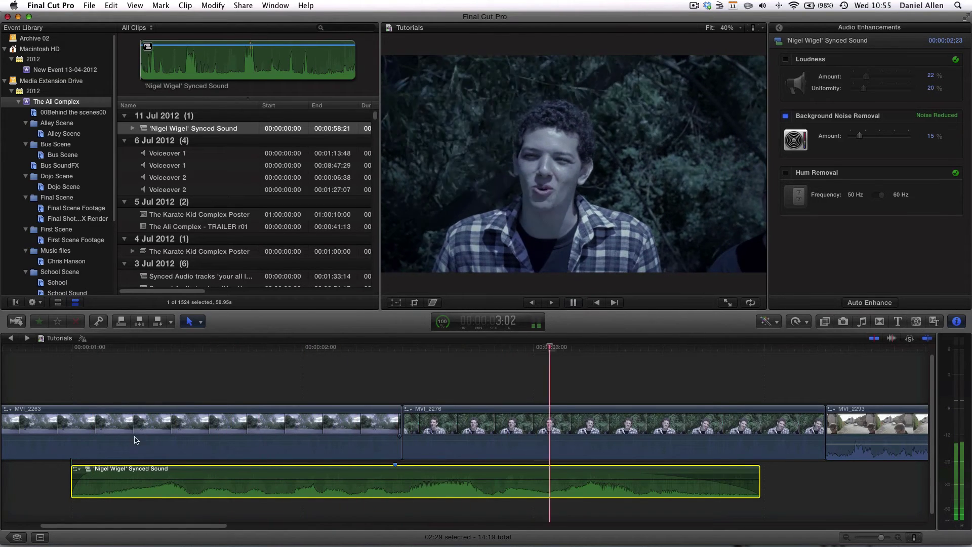
pyautogui.press('space')
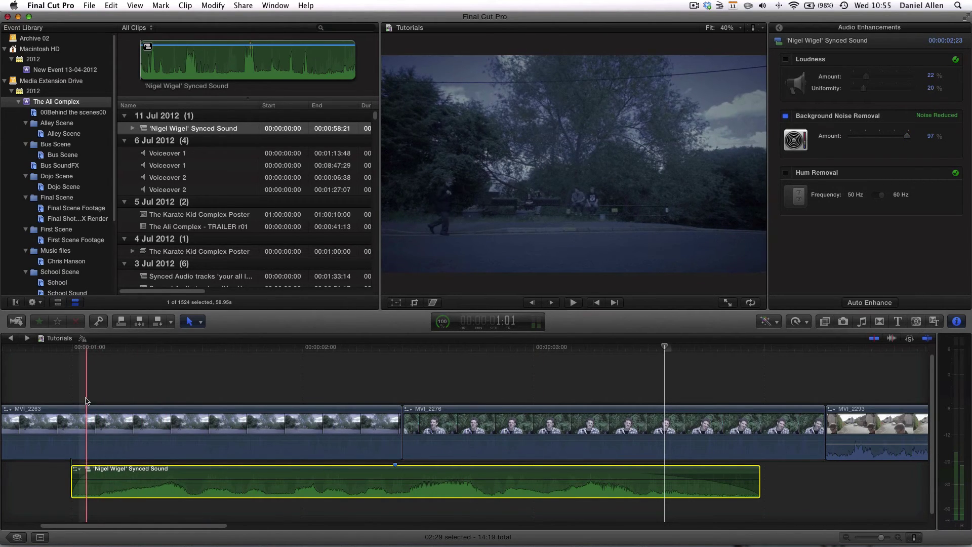
pyautogui.press('space')
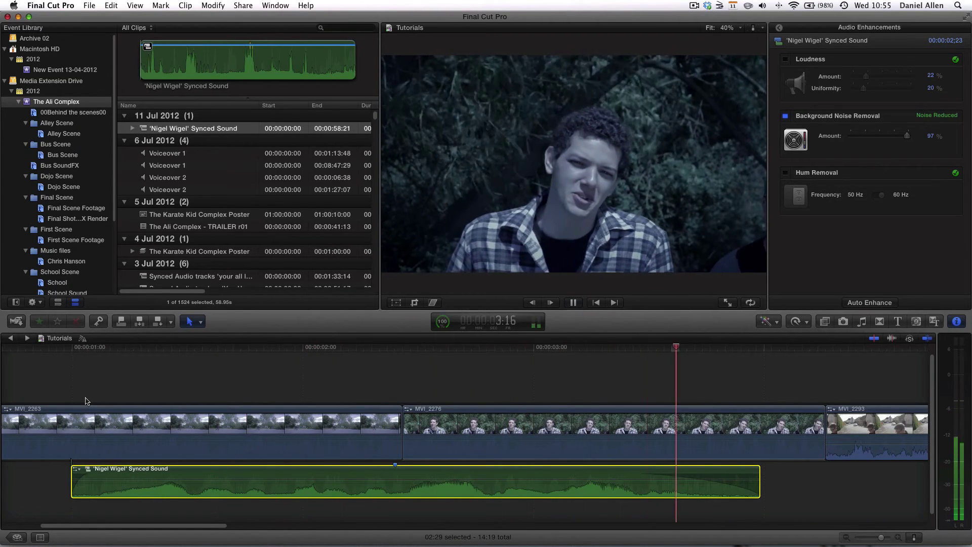
pyautogui.press('space')
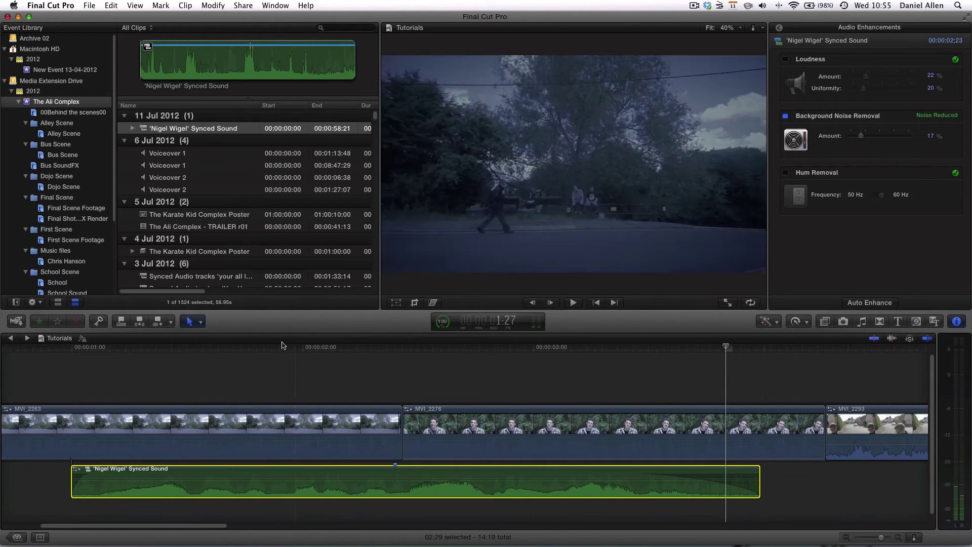
pyautogui.press('space')
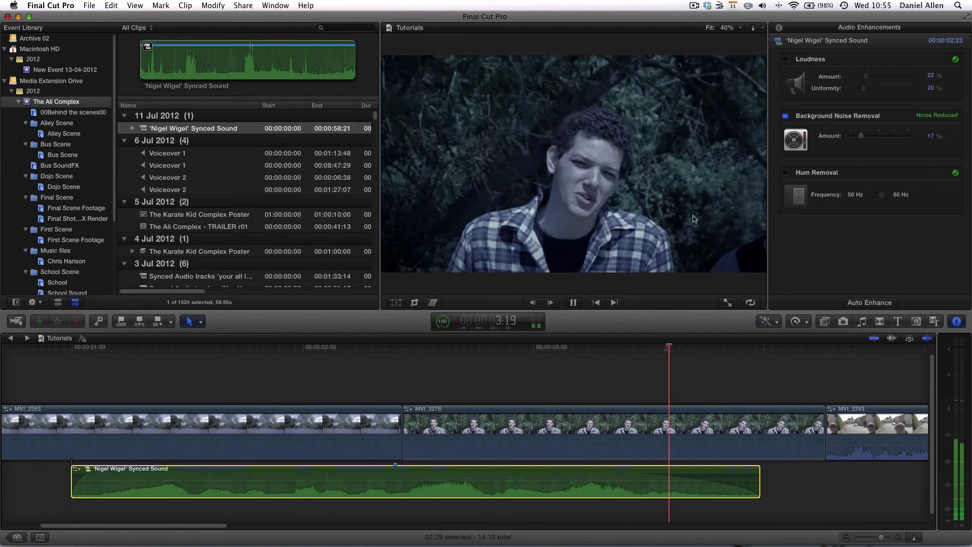
pyautogui.press('space')
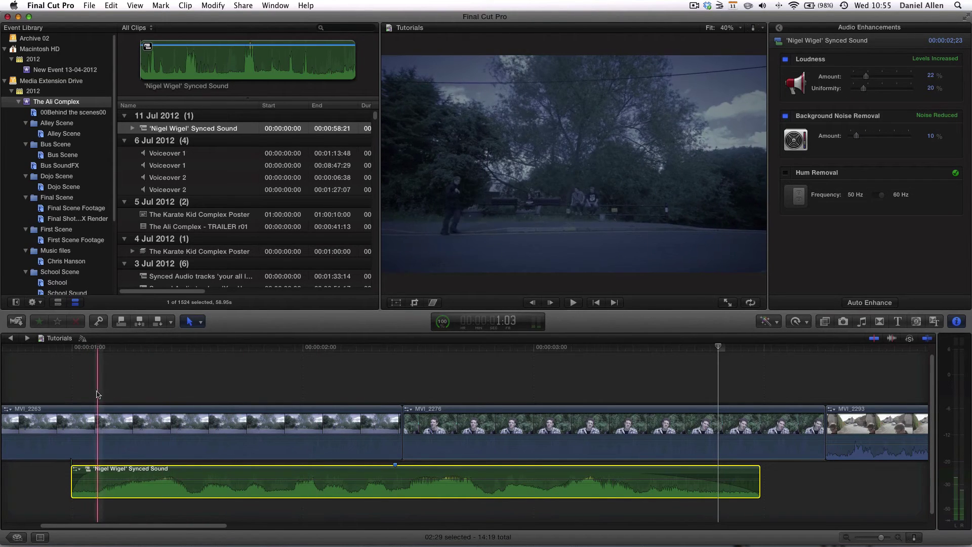
# Step: Set Loudness to 42% amount and 12% uniformity, preview it, then zoom the timeline out
pyautogui.press('space')
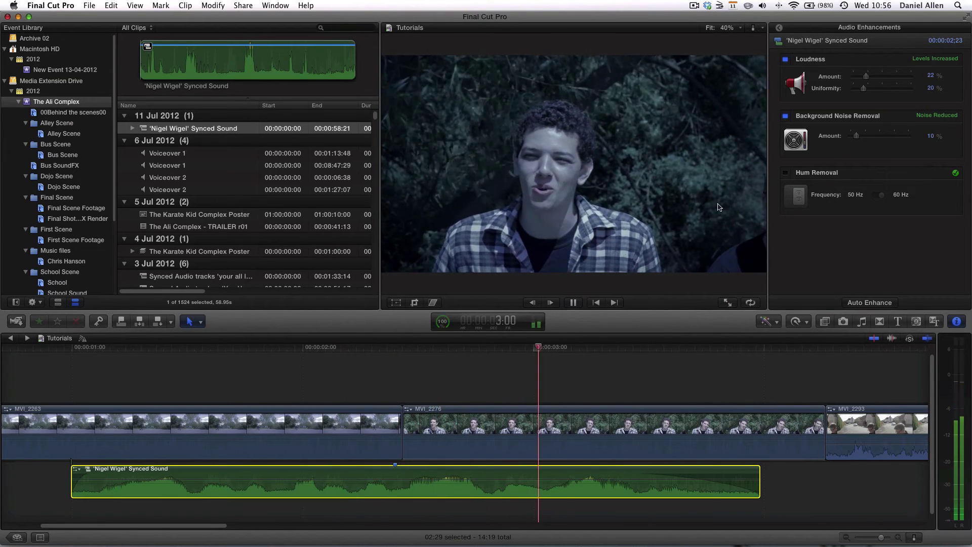
pyautogui.press('space')
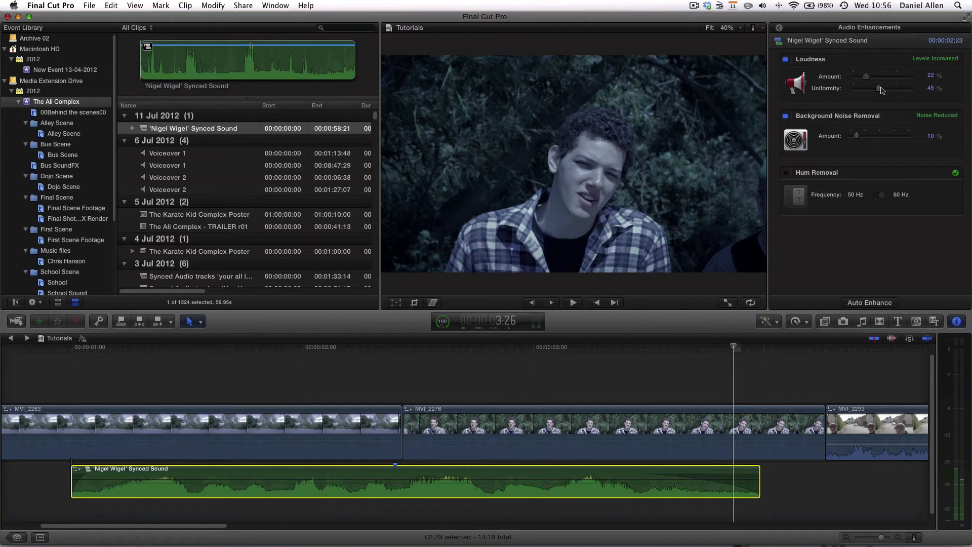
pyautogui.click(865, 90)
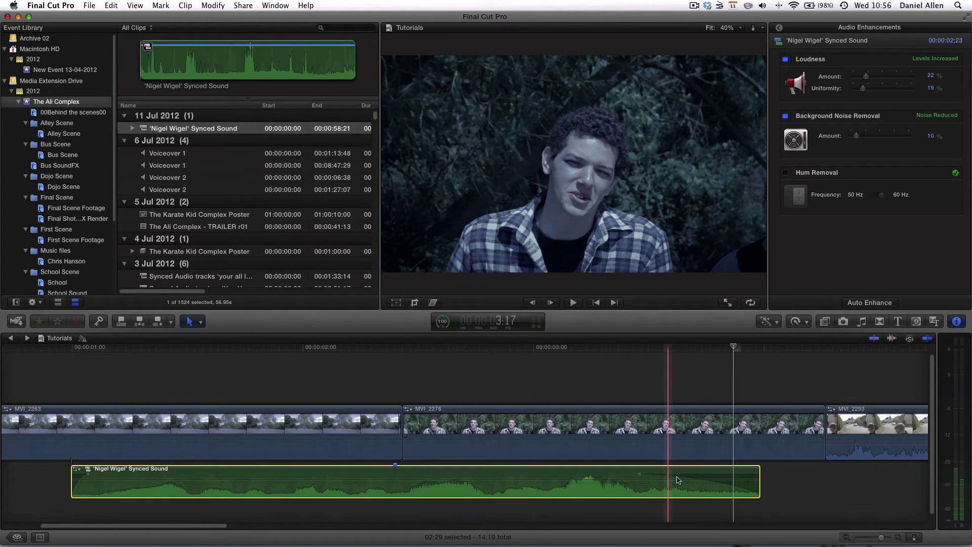
pyautogui.click(693, 494)
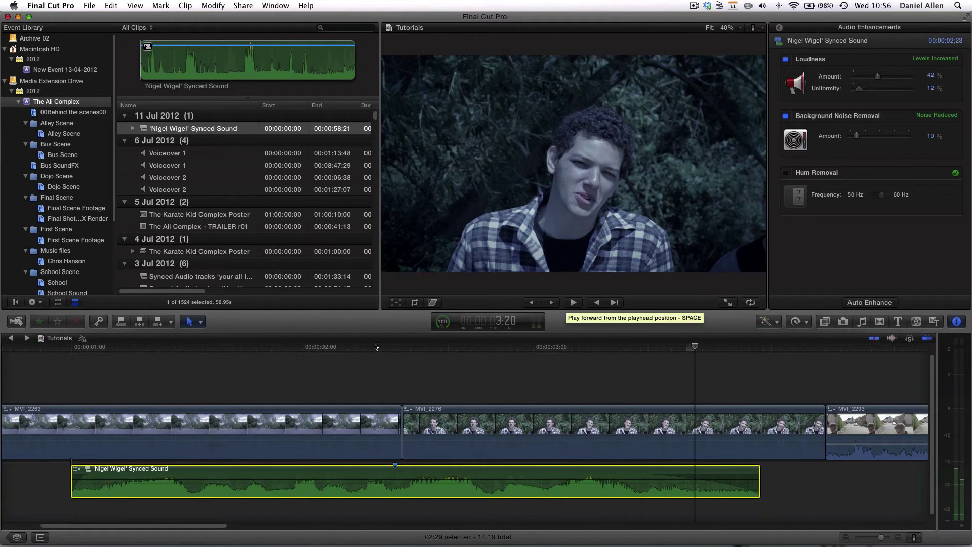
pyautogui.press('space')
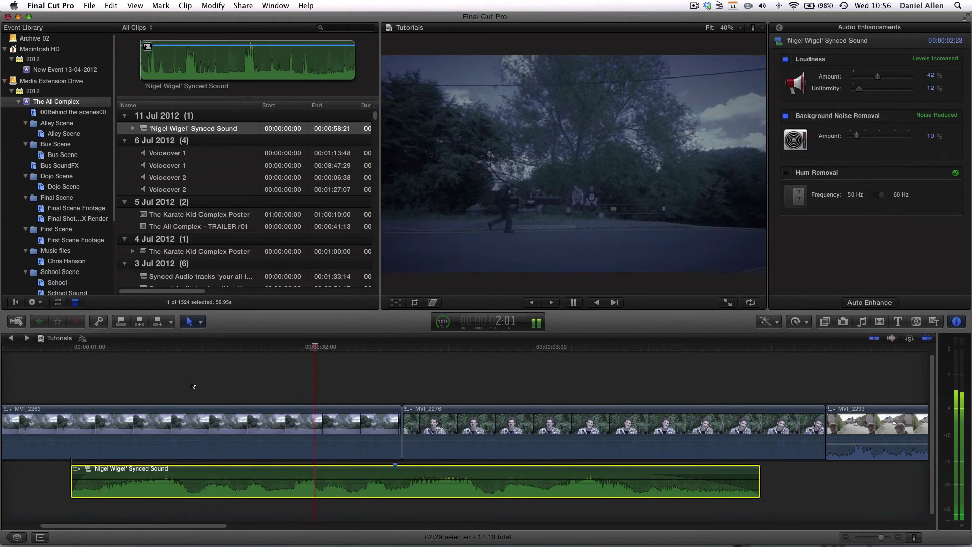
pyautogui.press('space')
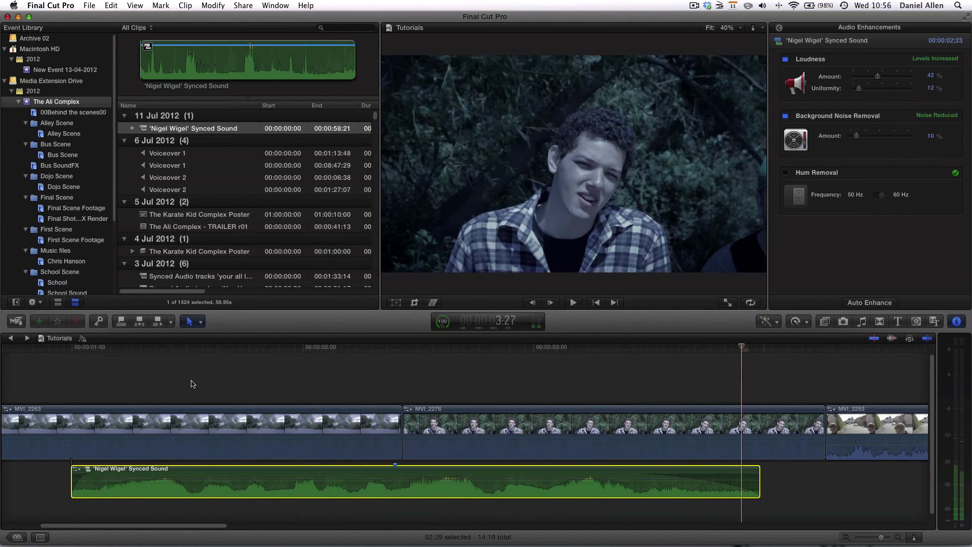
pyautogui.press('super+minus')
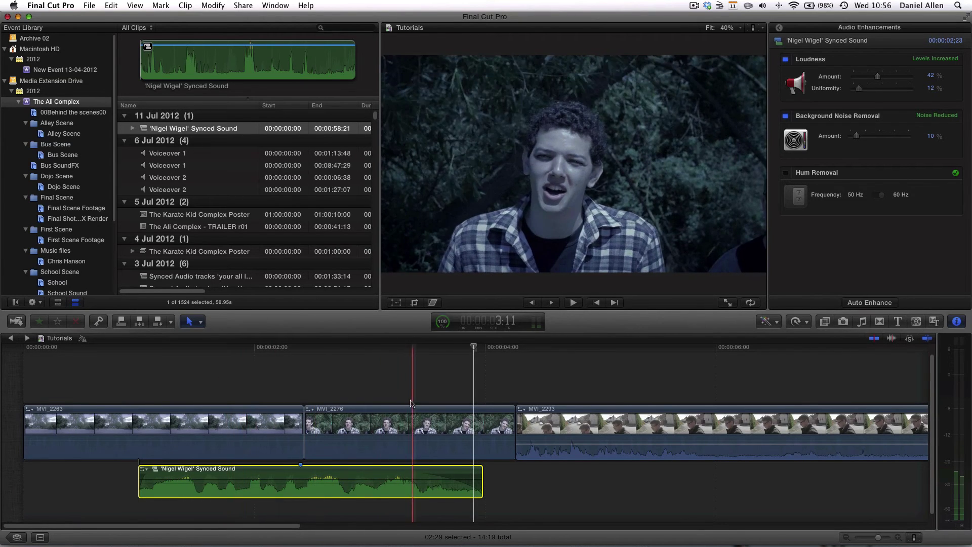
# Step: Select and play camera clip MVI_2293, then bring up its shortcut menu
pyautogui.hscroll(6, 440, 430)
pyautogui.hscroll(4, 444, 437)
pyautogui.click(717, 426)
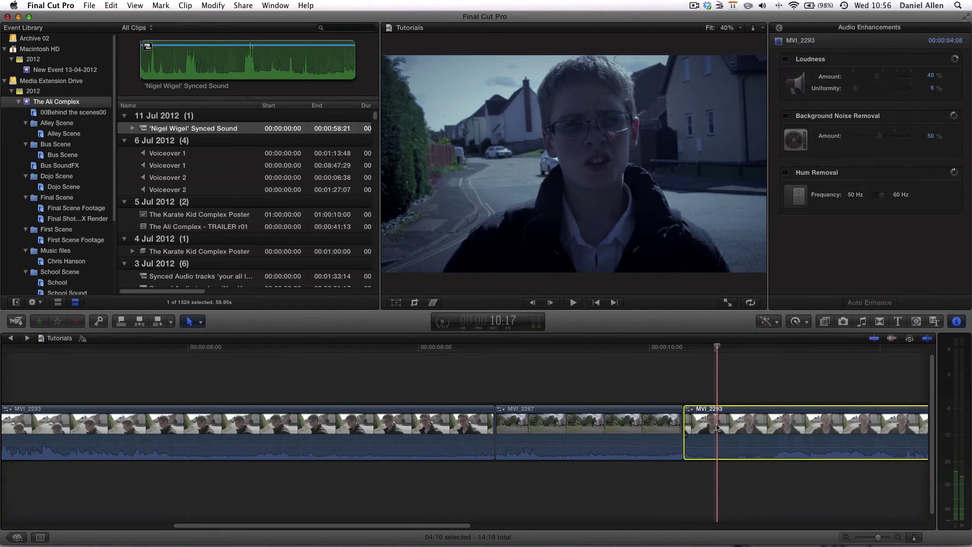
pyautogui.press('space')
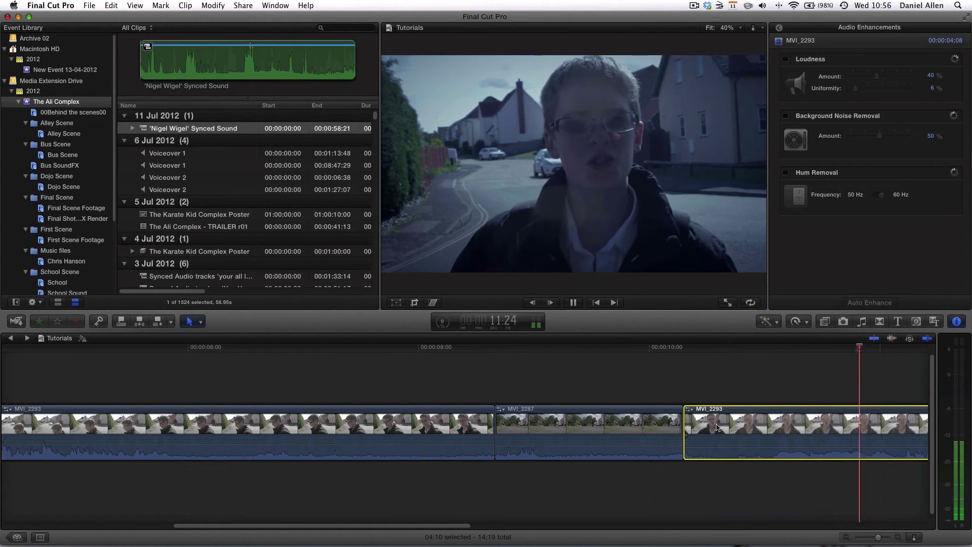
pyautogui.press('space')
pyautogui.rightClick(717, 429)
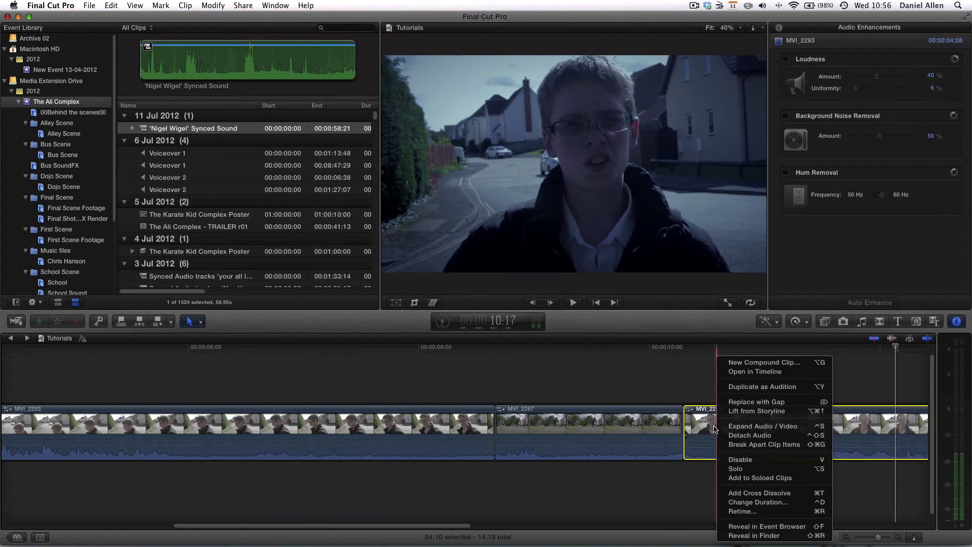
pyautogui.click(699, 423)
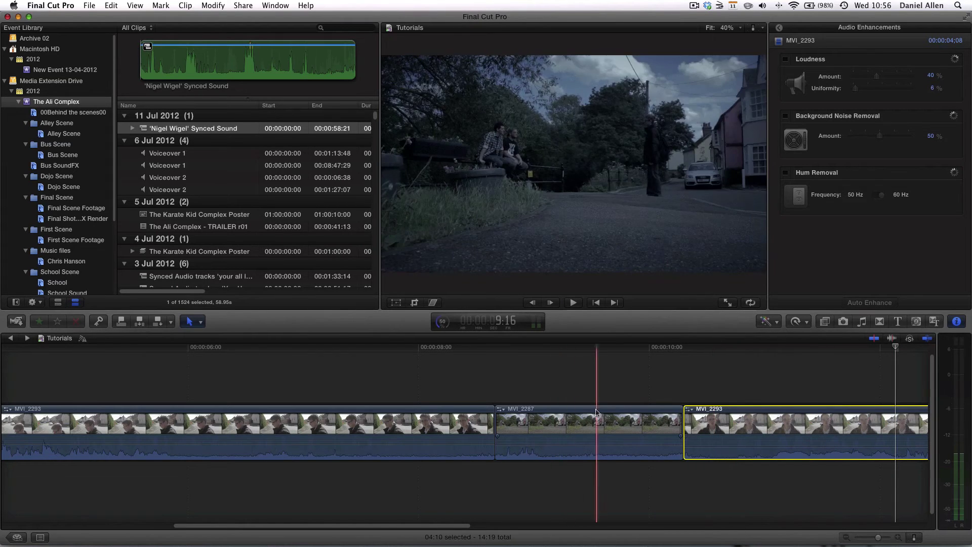
pyautogui.rightClick(737, 428)
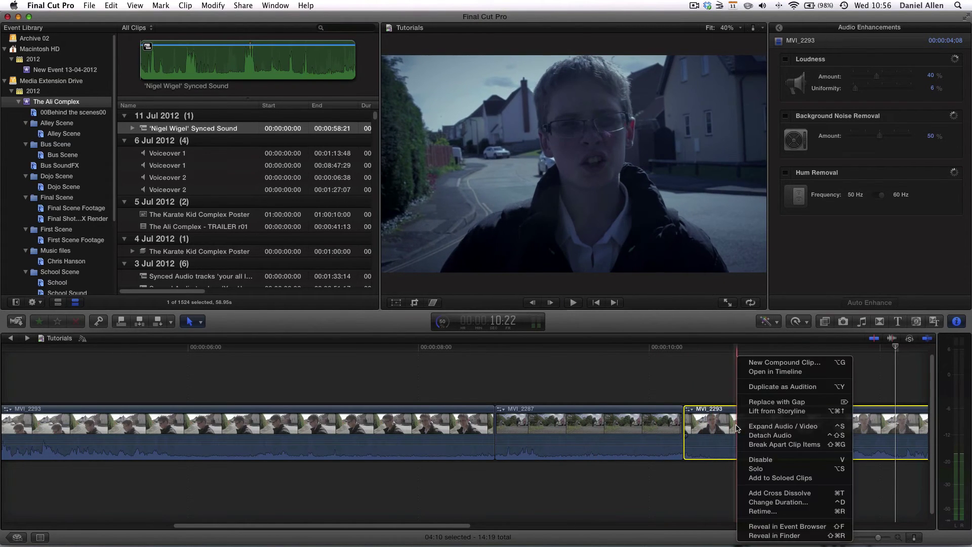
# Step: Reveal MVI_2293's source clip in the browser, select it, and make the timeline active again
pyautogui.click(778, 526)
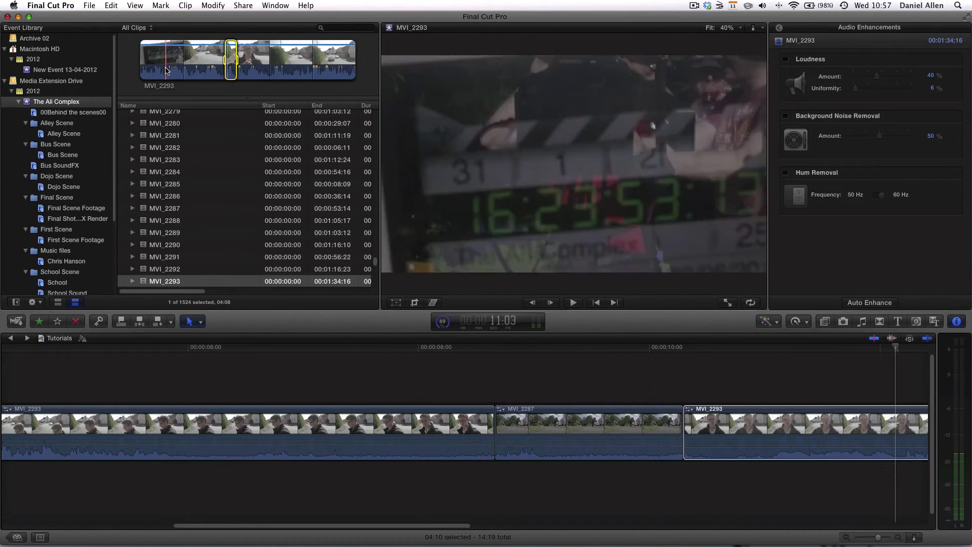
pyautogui.click(167, 70)
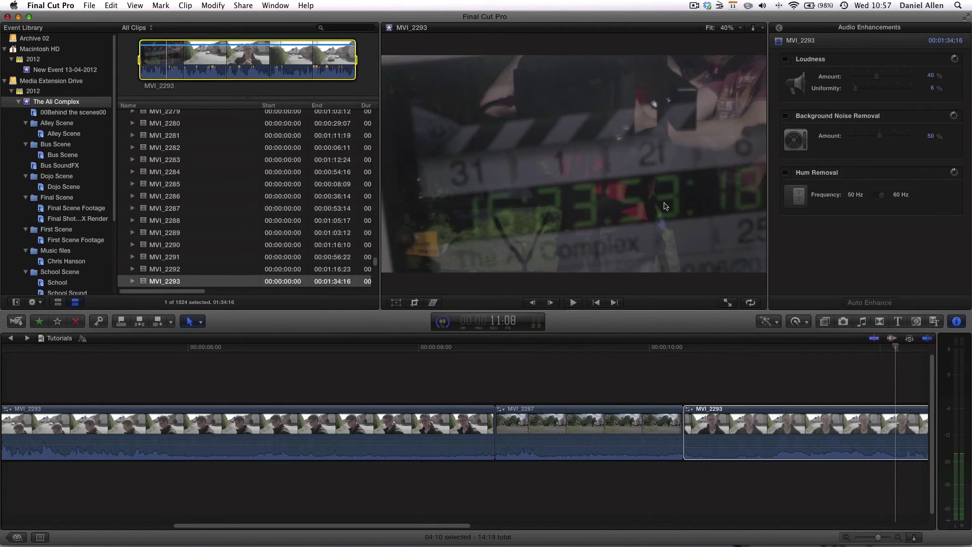
pyautogui.press('super+2')
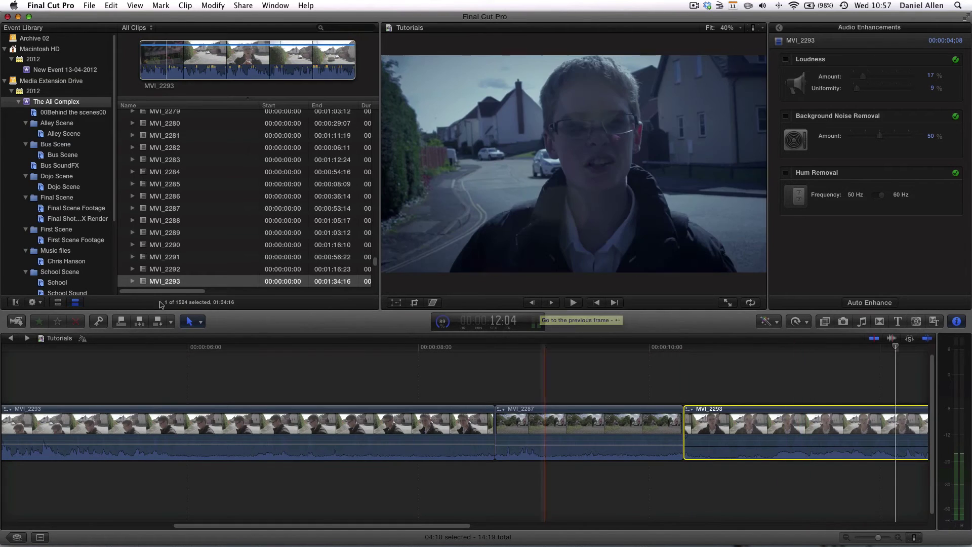
pyautogui.scroll(-3, 73, 231)
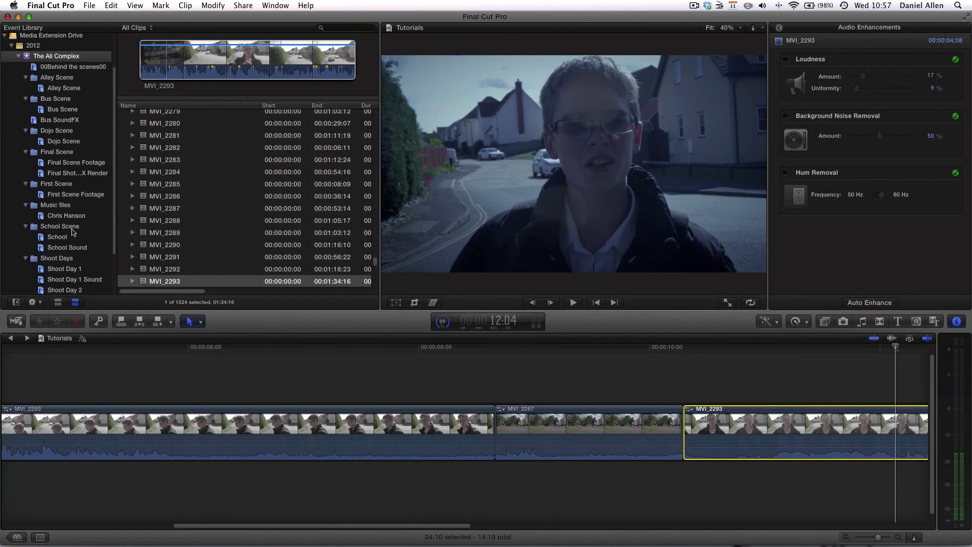
pyautogui.click(77, 280)
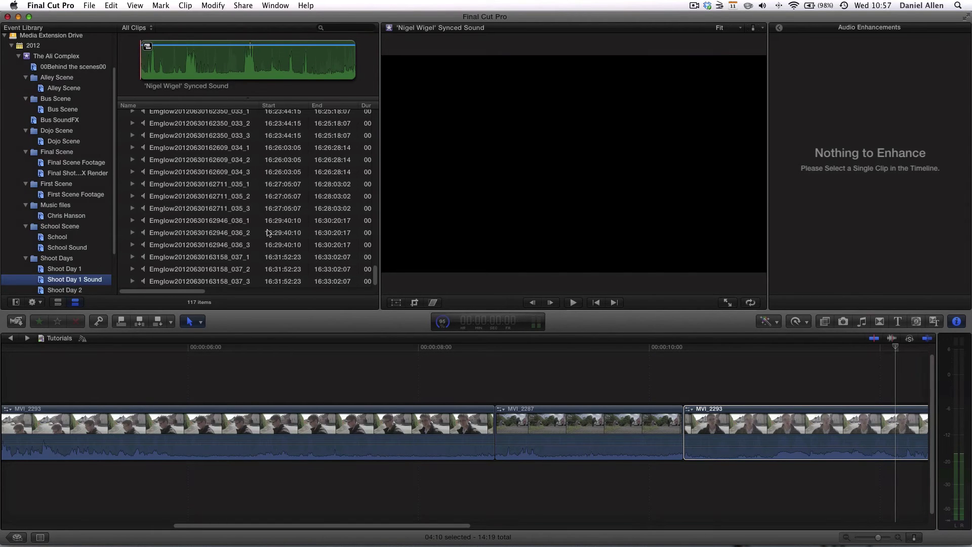
pyautogui.click(292, 113)
pyautogui.scroll(2, 286, 137)
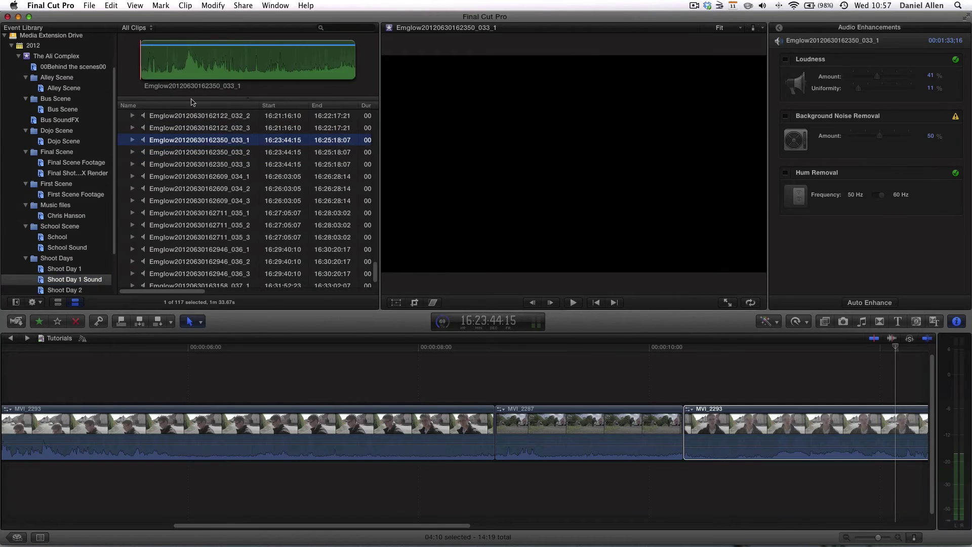
pyautogui.click(183, 63)
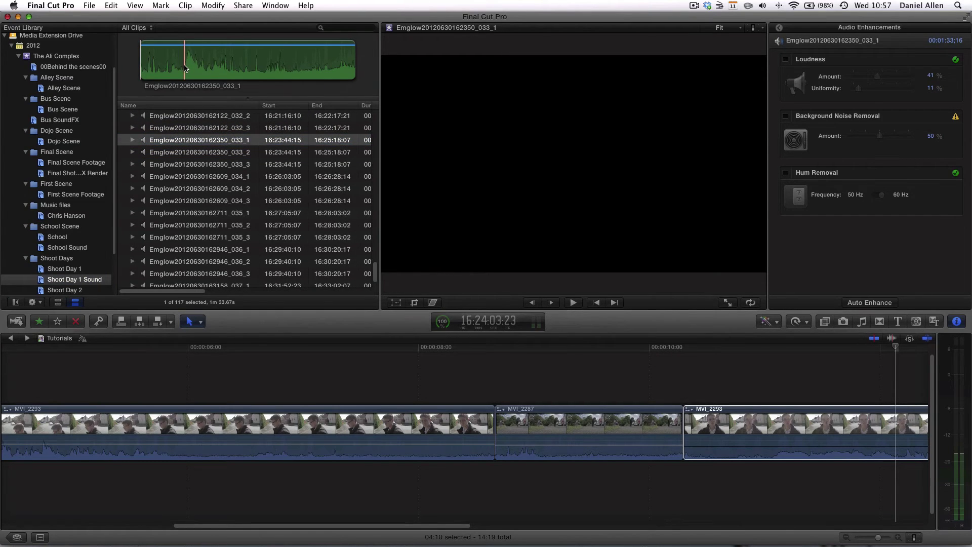
pyautogui.press('space')
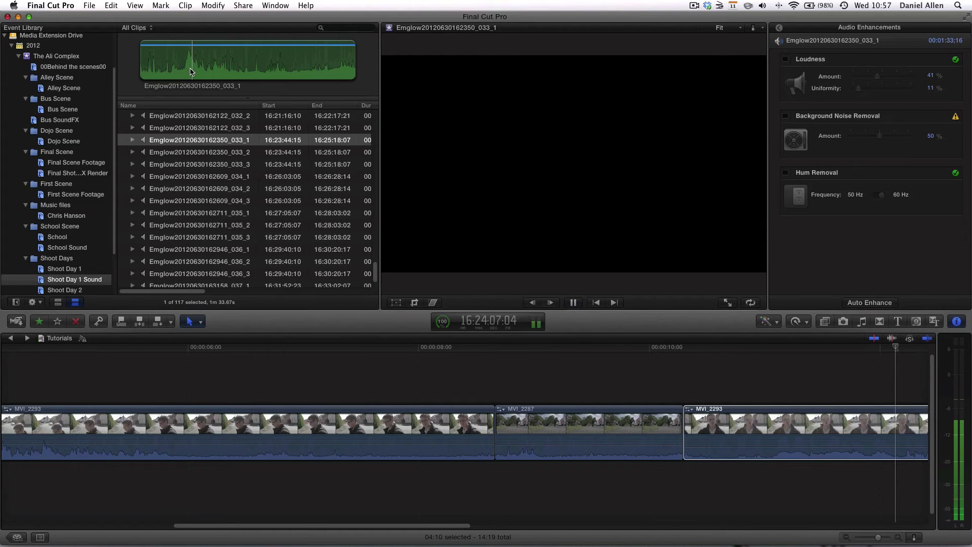
pyautogui.press('space')
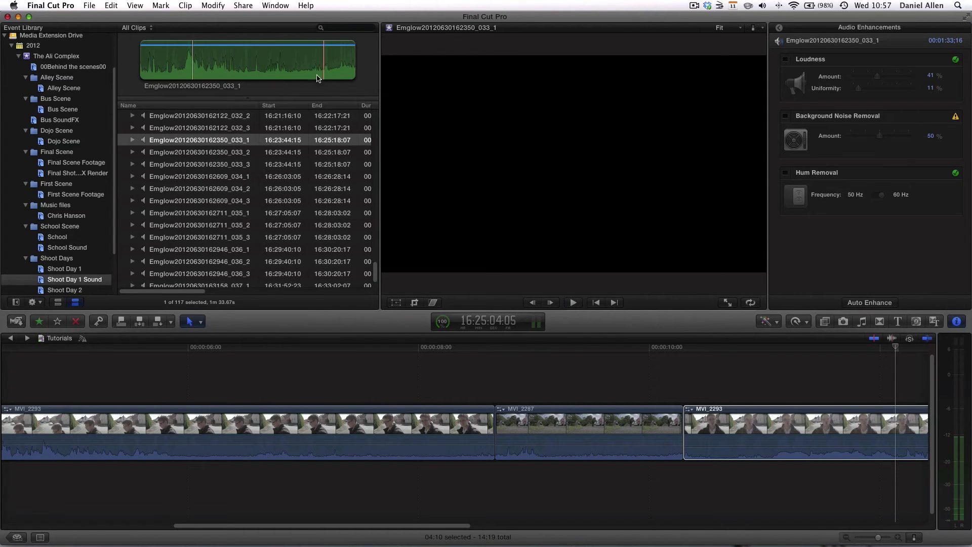
pyautogui.press('c')
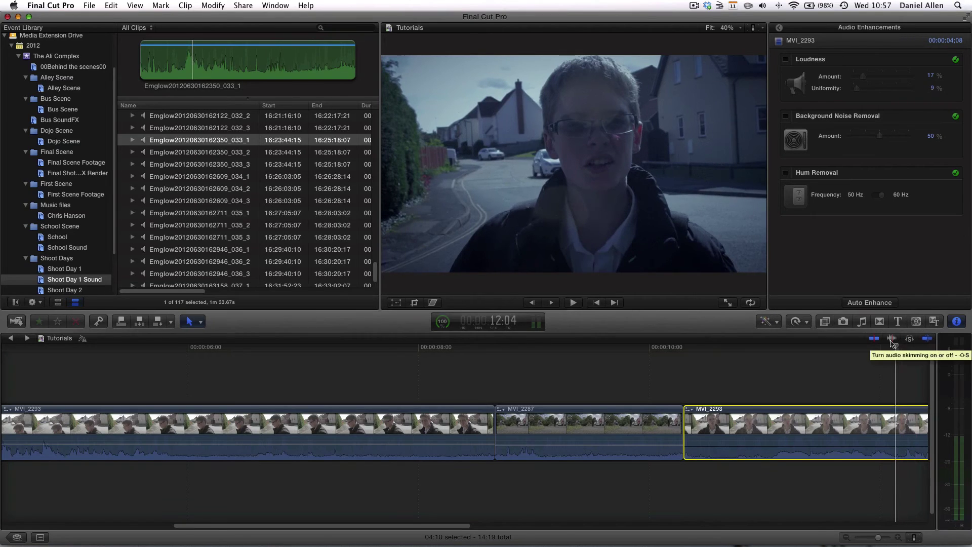
pyautogui.click(212, 62)
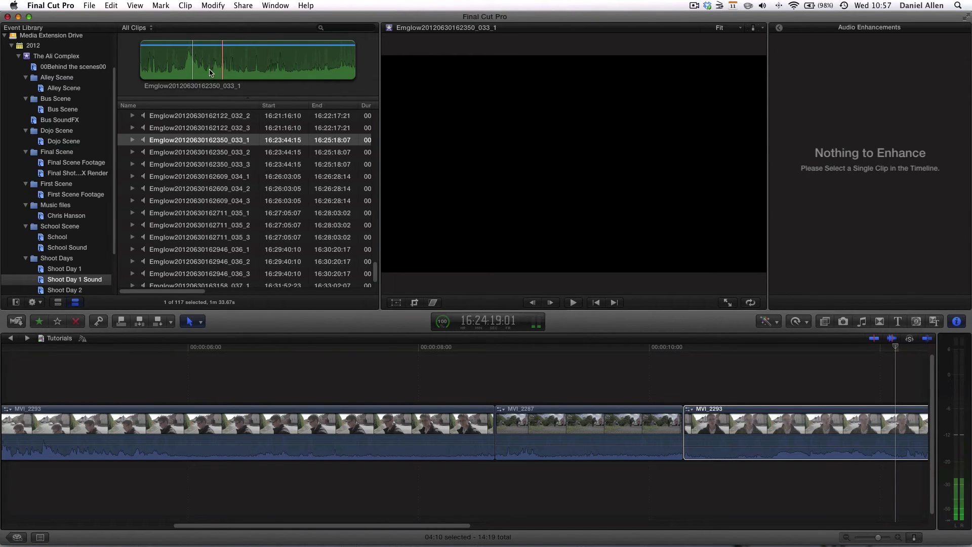
pyautogui.press('space')
pyautogui.press('space')
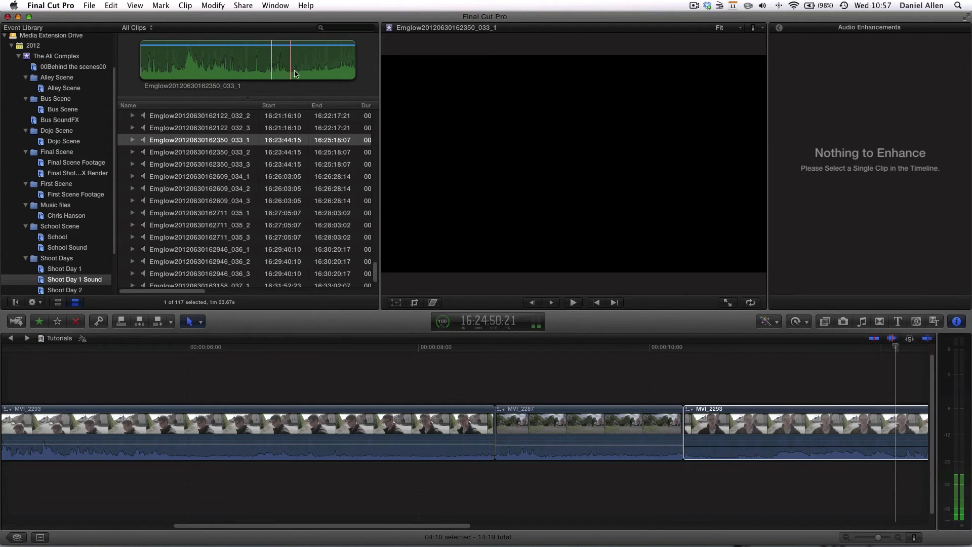
# Step: Select recordings 033_1 through 033_3 and run Synchronize Clips on them
pyautogui.click(245, 77)
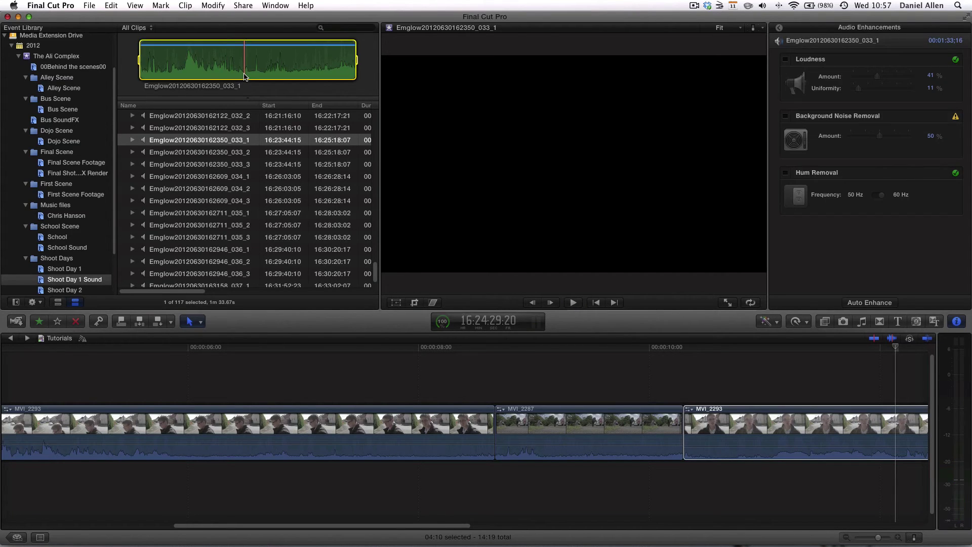
pyautogui.keyDown('shift'); pyautogui.click(248, 166); pyautogui.keyUp('shift')
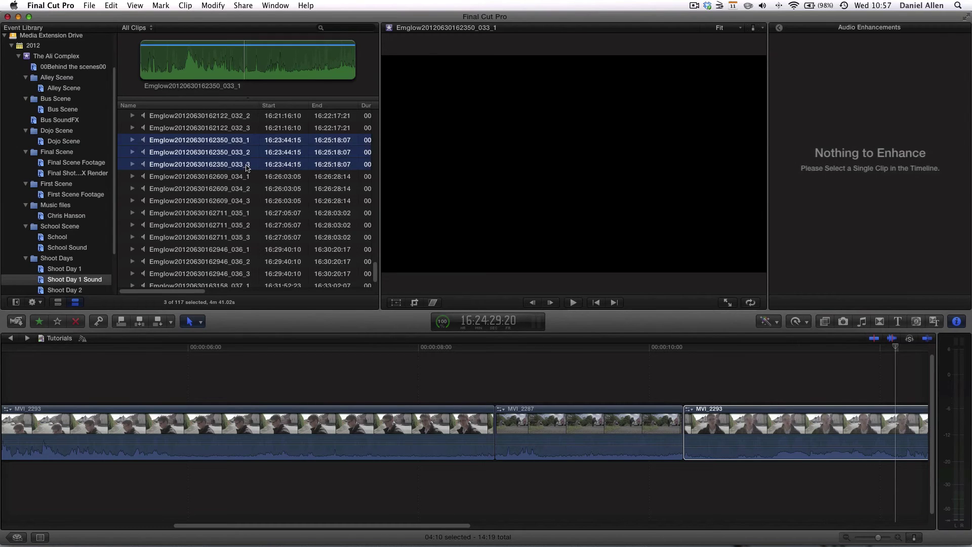
pyautogui.rightClick(247, 167)
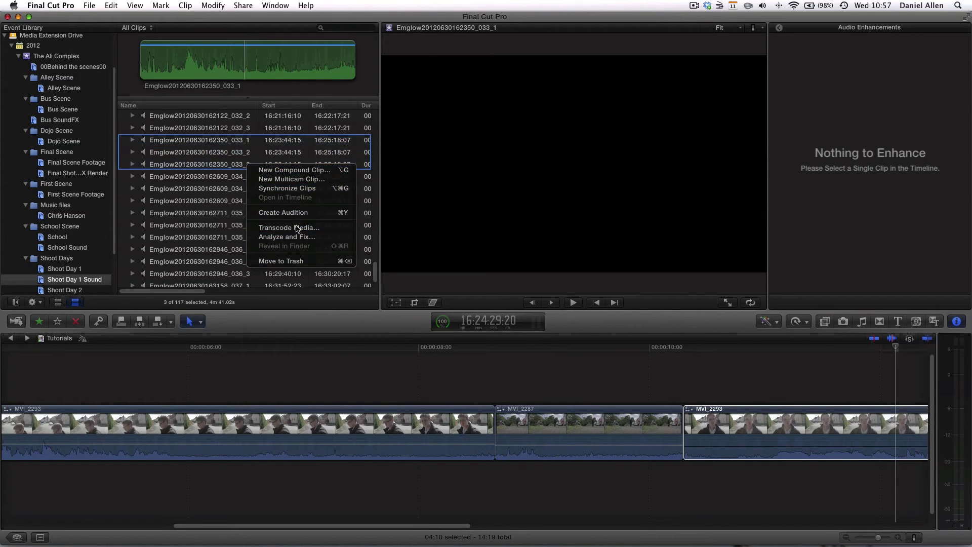
pyautogui.click(295, 190)
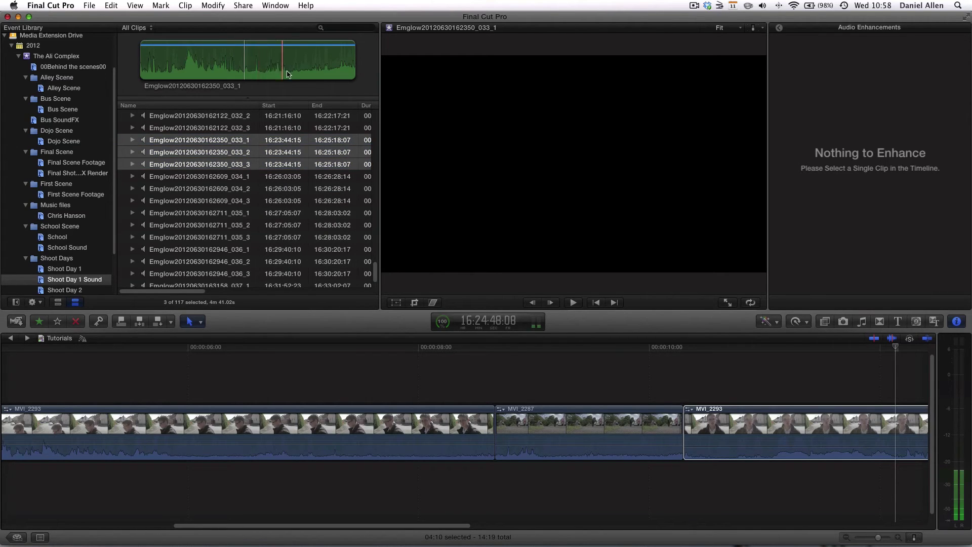
# Step: In The Ali Complex event, rename the Emglow synchronized clip to 'Your all loosers' - Synced sound
pyautogui.click(56, 57)
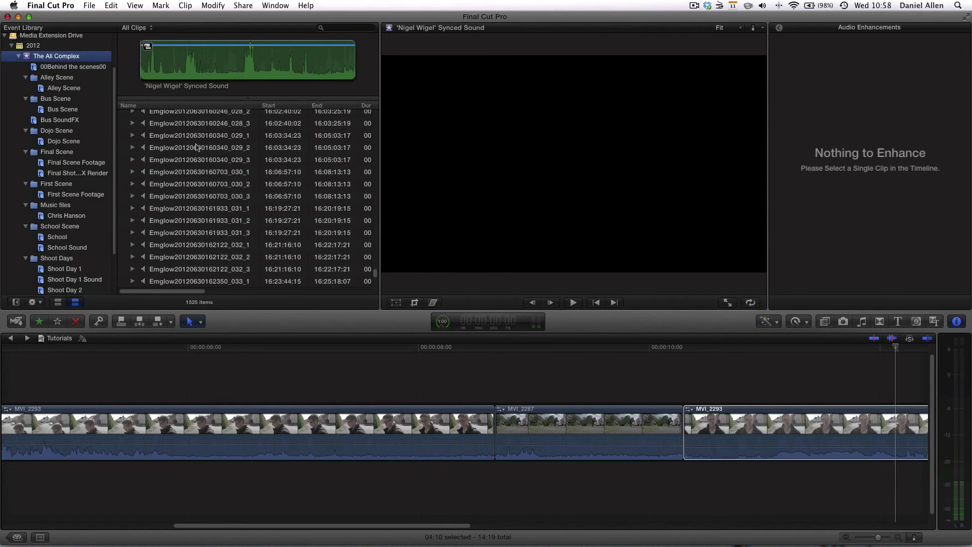
pyautogui.scroll(15, 196, 147)
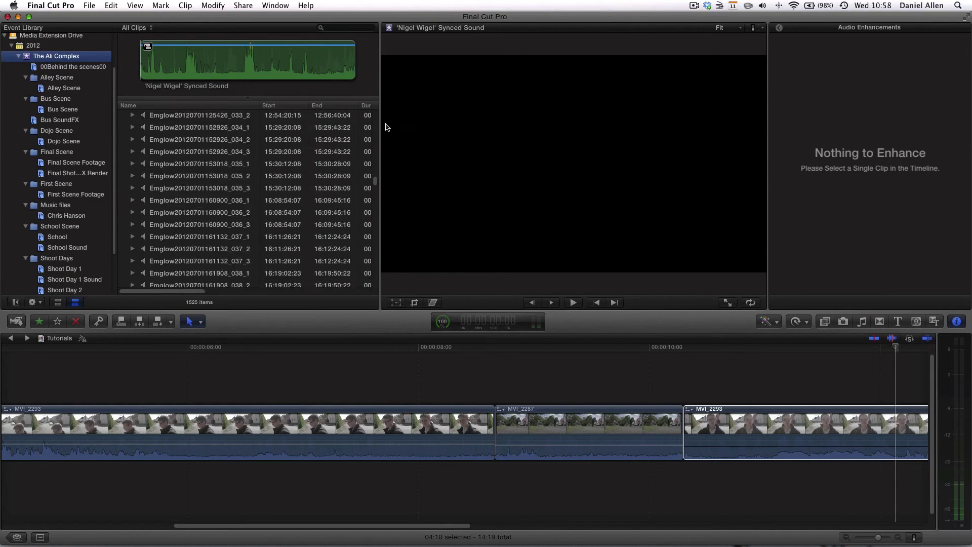
pyautogui.moveTo(375, 248); pyautogui.dragTo(375, 115)
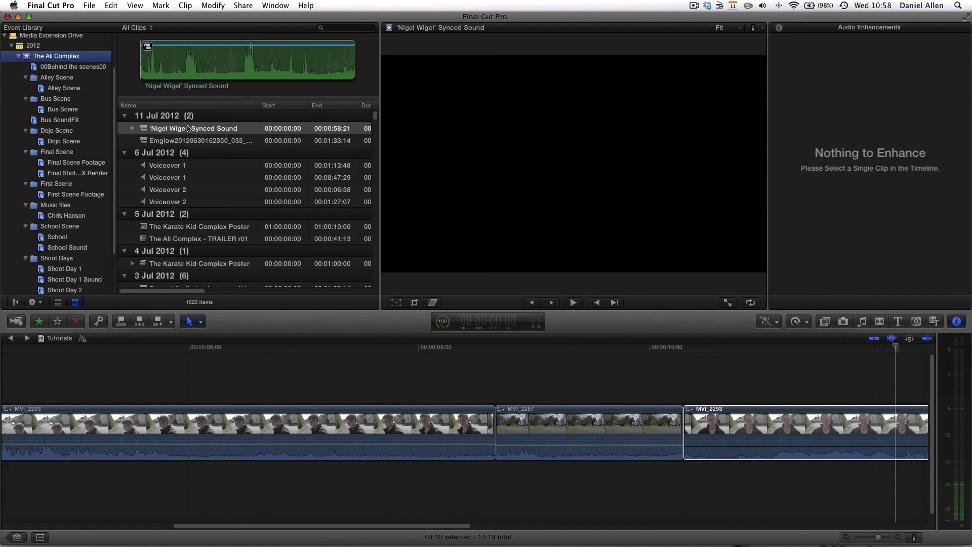
pyautogui.click(187, 141)
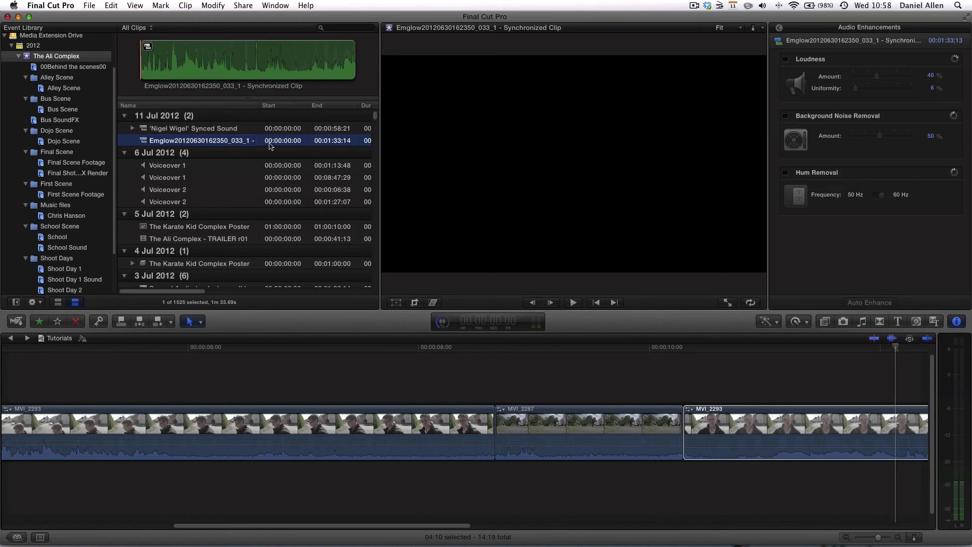
pyautogui.press('Return')
pyautogui.write("'Your all loosers' - Synced sound")
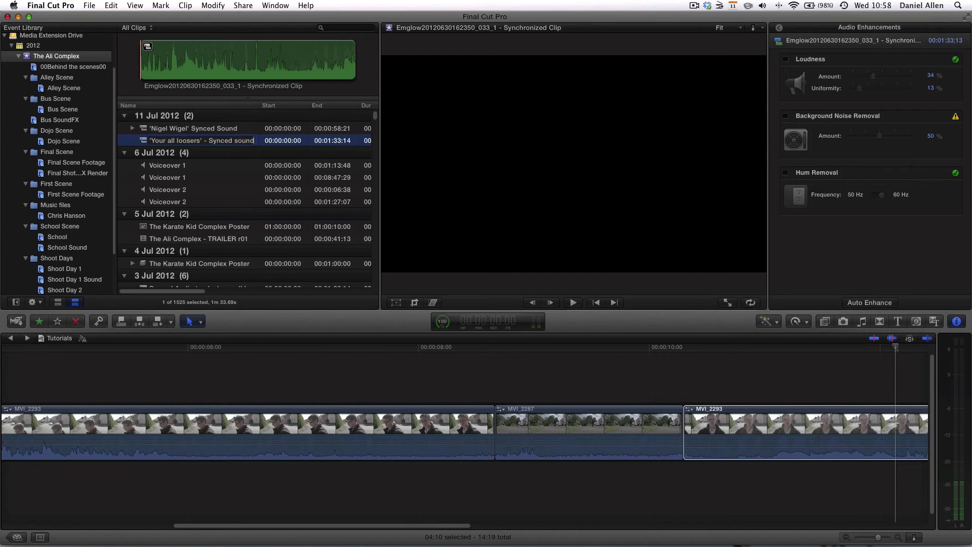
pyautogui.press('Return')
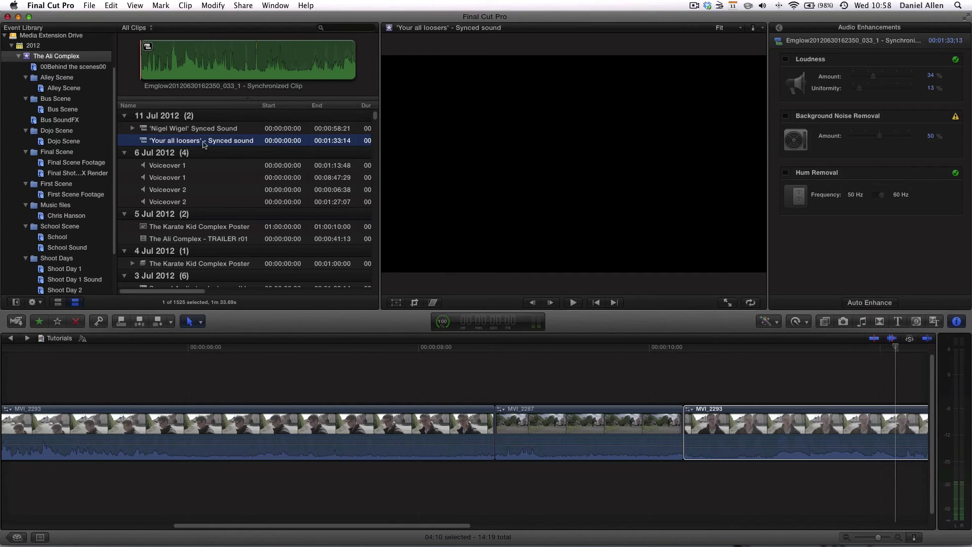
# Step: Connect a marked 1.75-second section of the synced sound under the final MVI_2293 clip, nudged earlier into sync
pyautogui.click(245, 71)
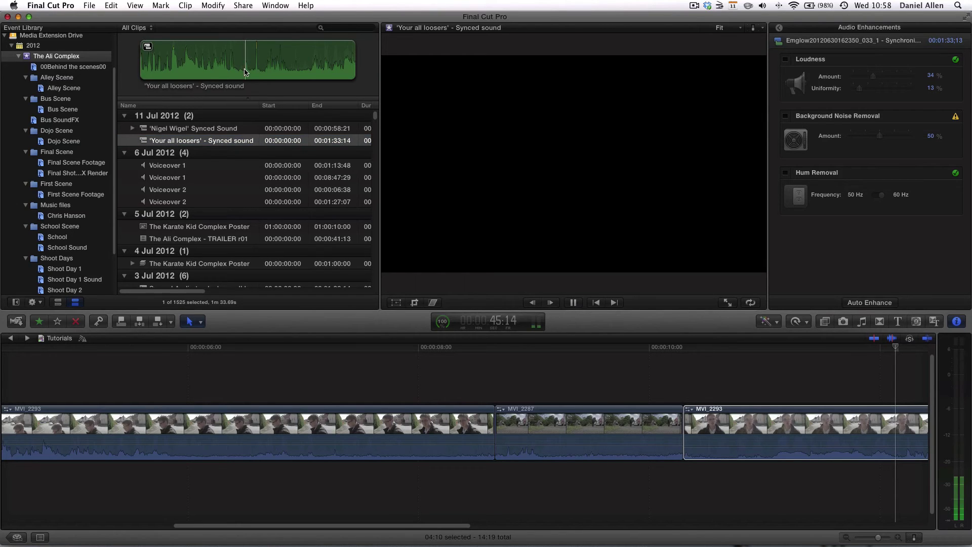
pyautogui.press('space')
pyautogui.click(244, 74)
pyautogui.press('i')
pyautogui.press('space')
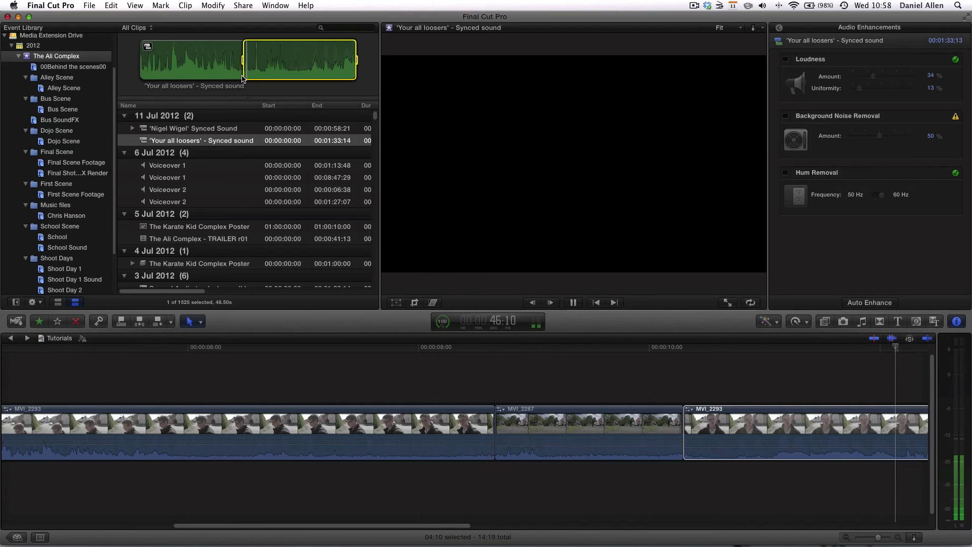
pyautogui.press('o')
pyautogui.press('space')
pyautogui.moveTo(244, 61); pyautogui.dragTo(717, 484)
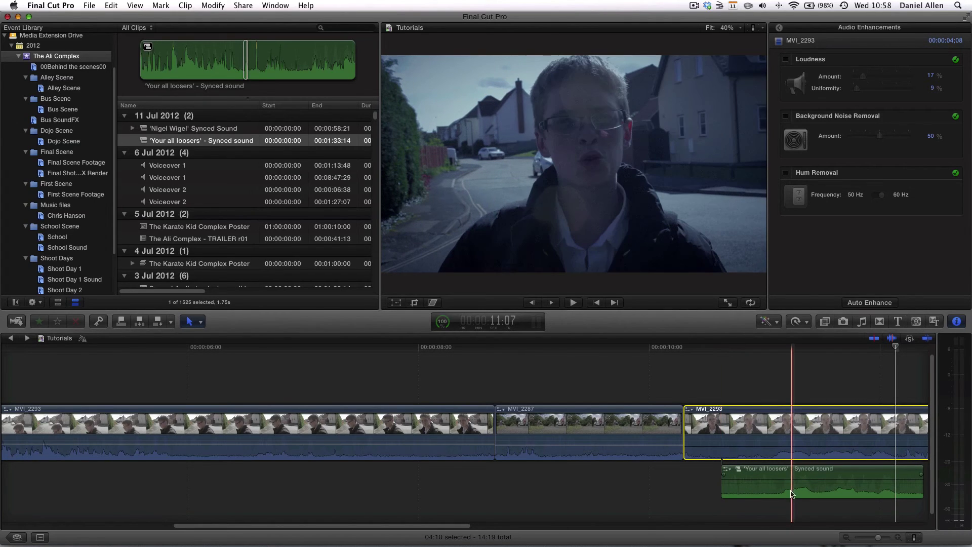
pyautogui.moveTo(790, 498); pyautogui.dragTo(788, 496)
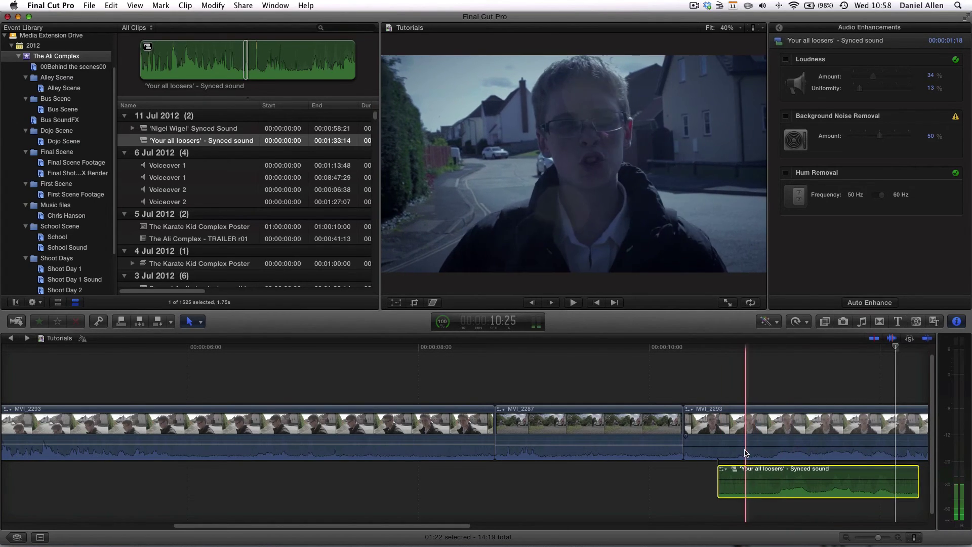
pyautogui.press('space')
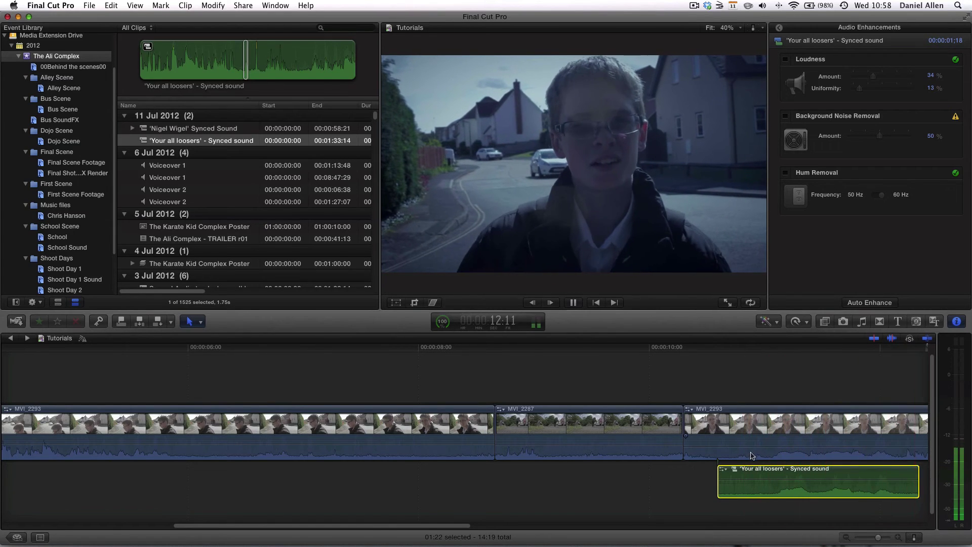
pyautogui.press('space')
# Step: Turn down MVI_2293's camera audio volume and listen back
pyautogui.moveTo(752, 448); pyautogui.dragTo(753, 465)
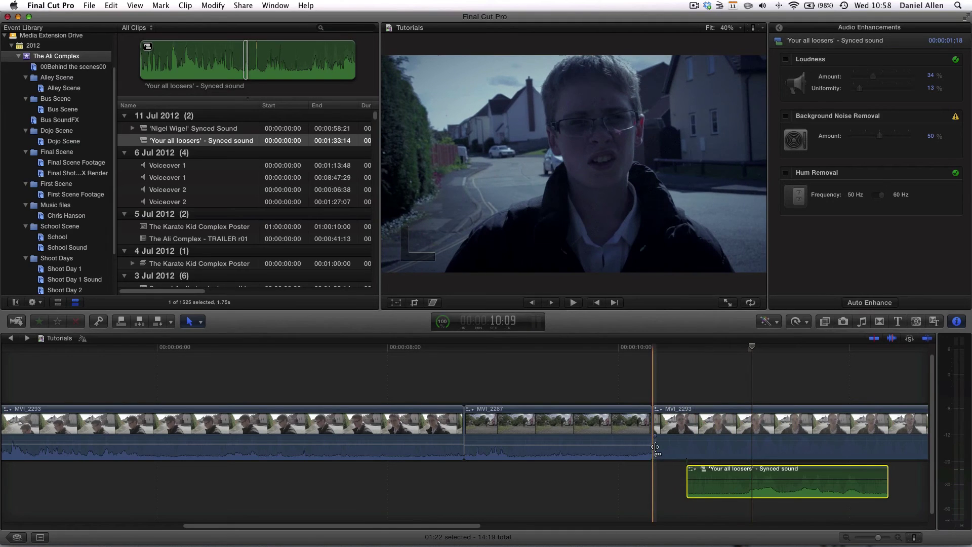
pyautogui.press('space')
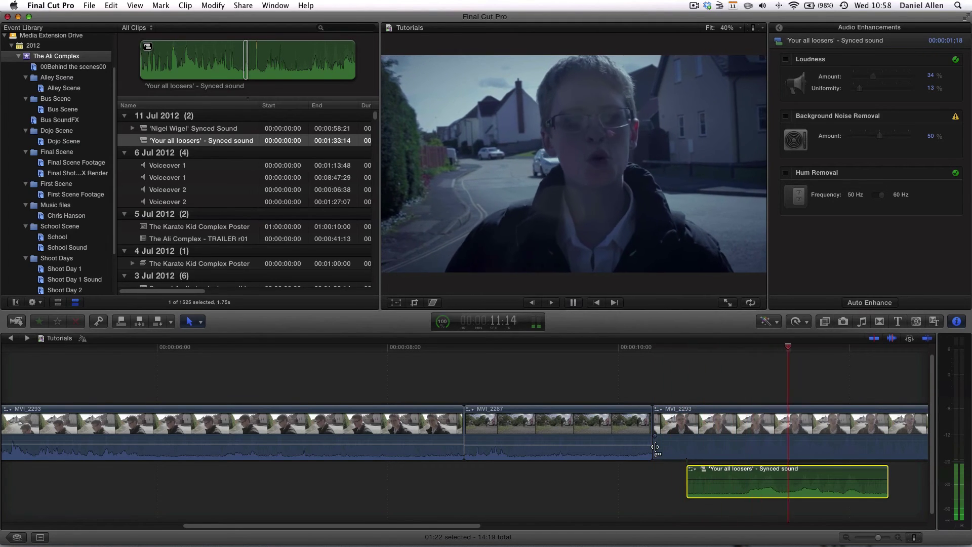
pyautogui.press('space')
# Step: Fine-tune the connected sound clip's alignment under MVI_2293 and adjust its volume keyframes
pyautogui.moveTo(713, 478); pyautogui.dragTo(710, 477)
pyautogui.press('space')
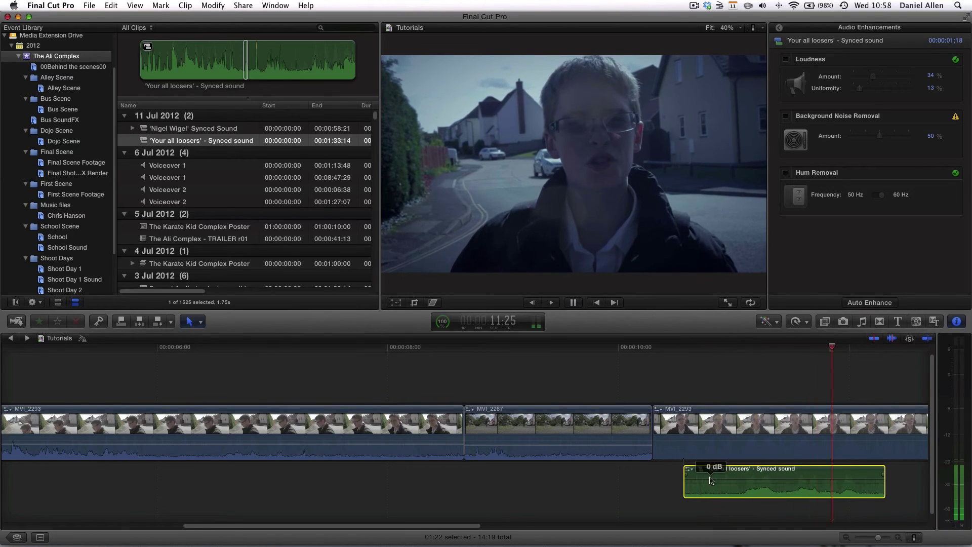
pyautogui.press('space')
pyautogui.moveTo(710, 480); pyautogui.dragTo(727, 490)
pyautogui.press('space')
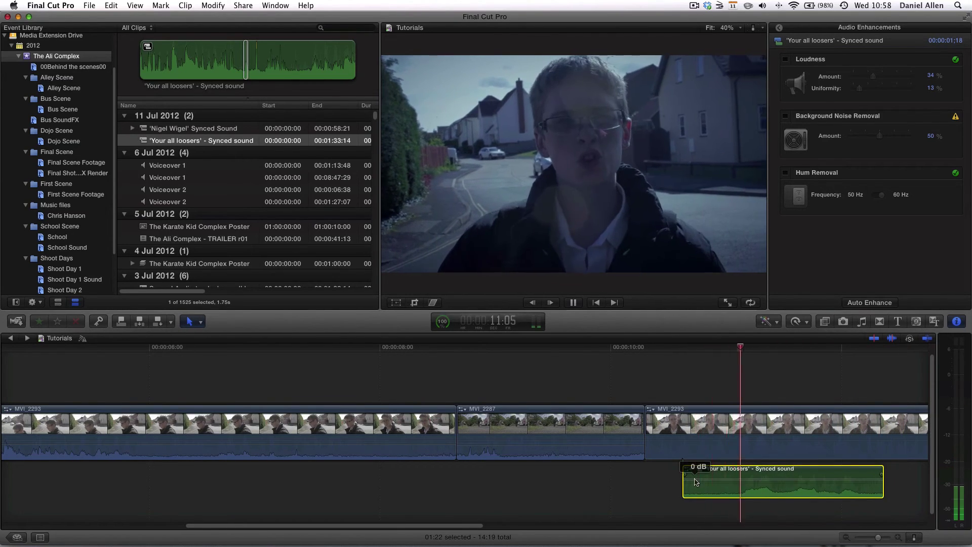
pyautogui.press('space')
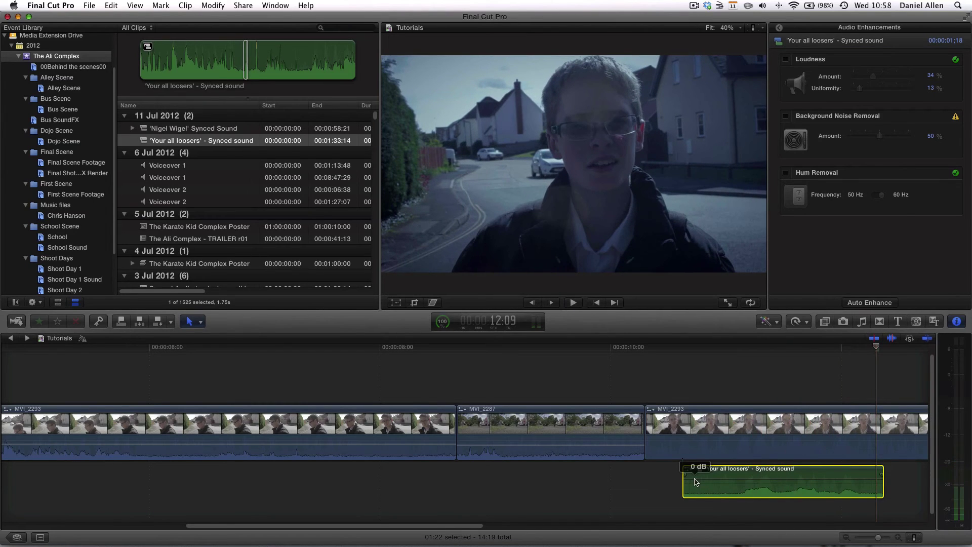
pyautogui.moveTo(695, 480); pyautogui.dragTo(726, 475)
pyautogui.moveTo(882, 474); pyautogui.dragTo(854, 473)
# Step: Open the synced sound clip into its 033 tracks, play them, and select track 033_3 for its enhancements
pyautogui.doubleClick(793, 492)
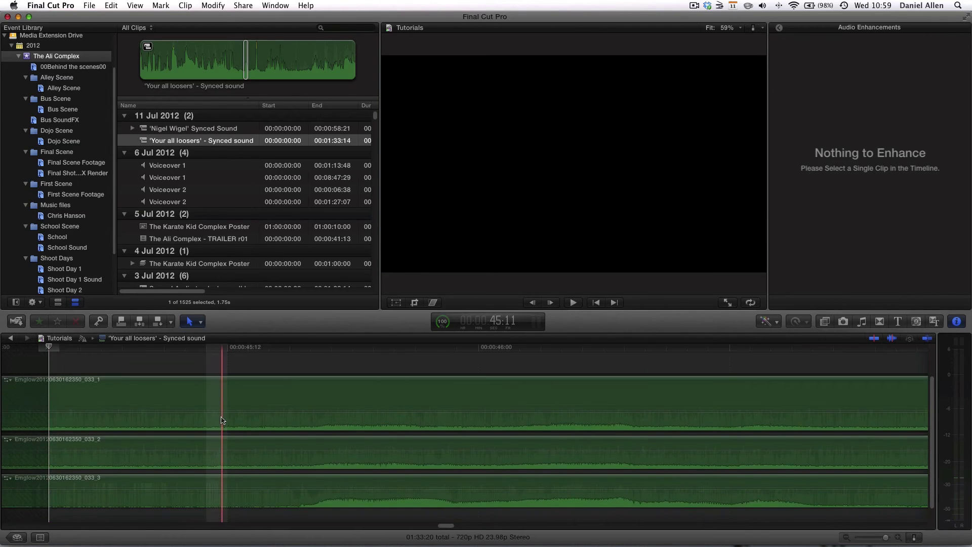
pyautogui.moveTo(232, 485)
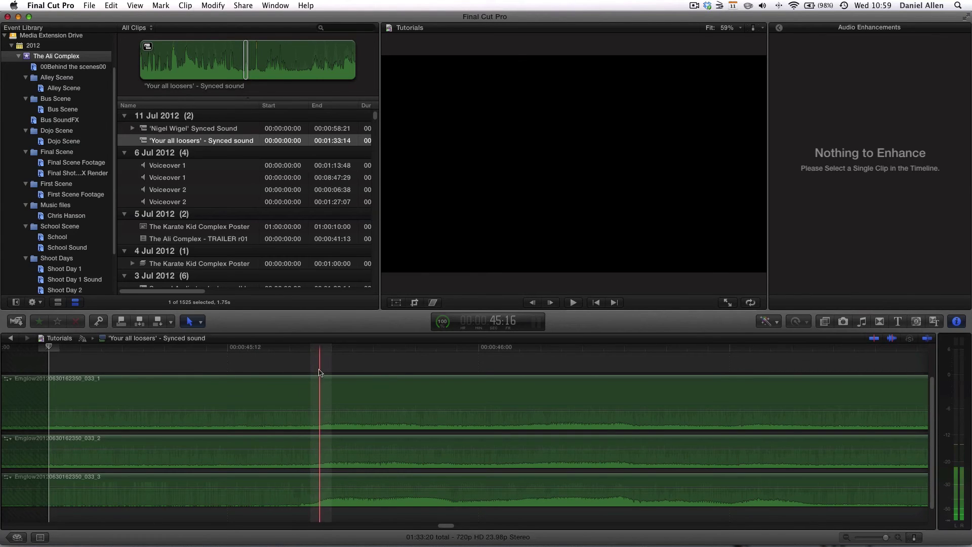
pyautogui.moveTo(319, 373); pyautogui.dragTo(344, 461)
pyautogui.press('space')
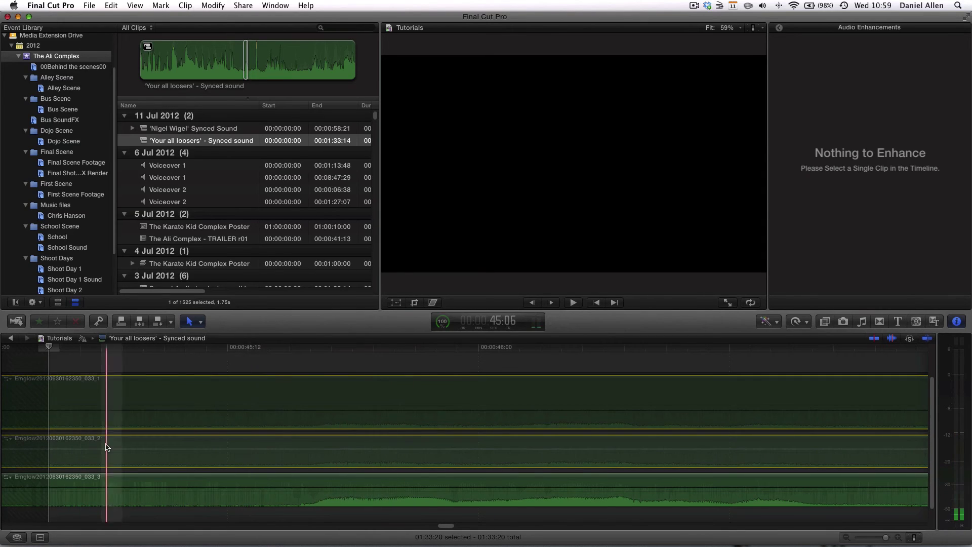
pyautogui.press('space')
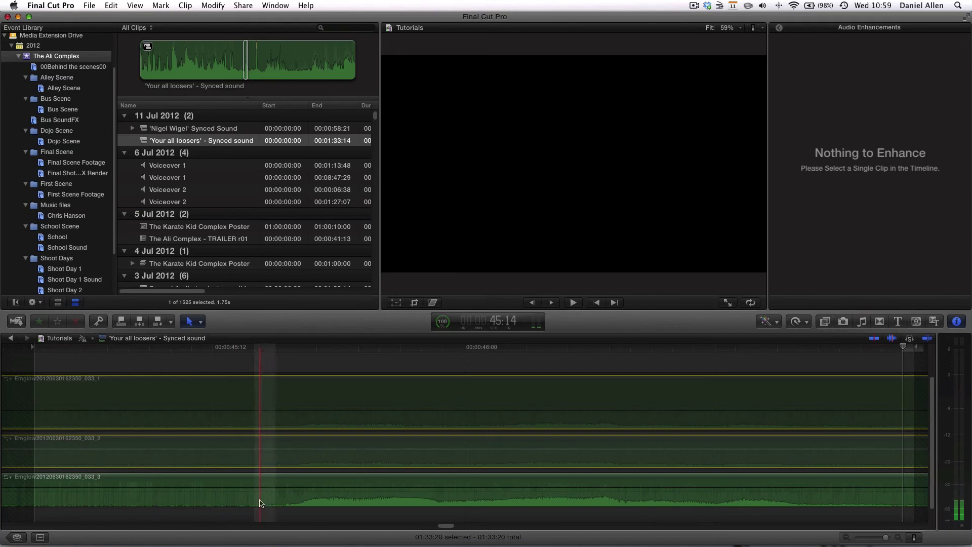
pyautogui.press('space')
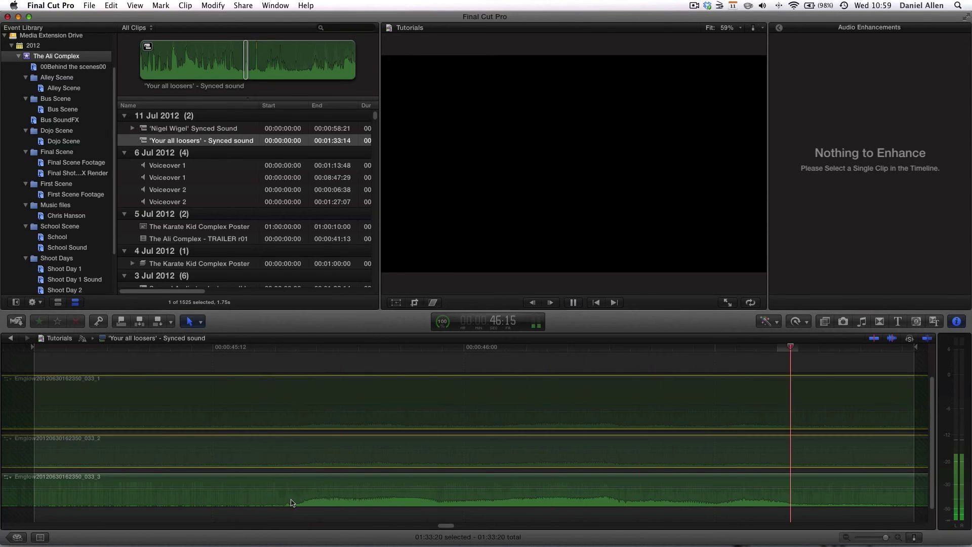
pyautogui.click(298, 501)
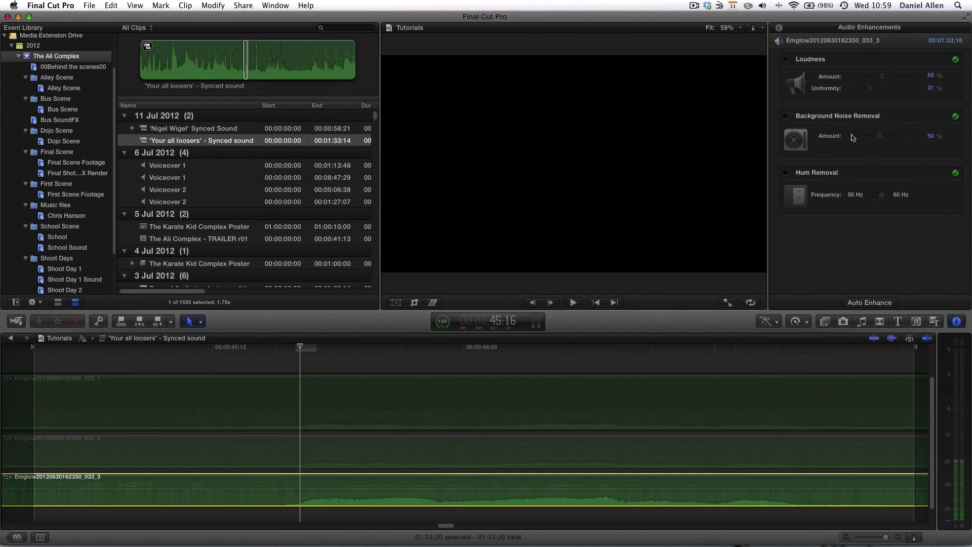
# Step: Enable Background Noise Removal at 5% and Loudness with Uniformity 12% on track 033_3
pyautogui.click(785, 116)
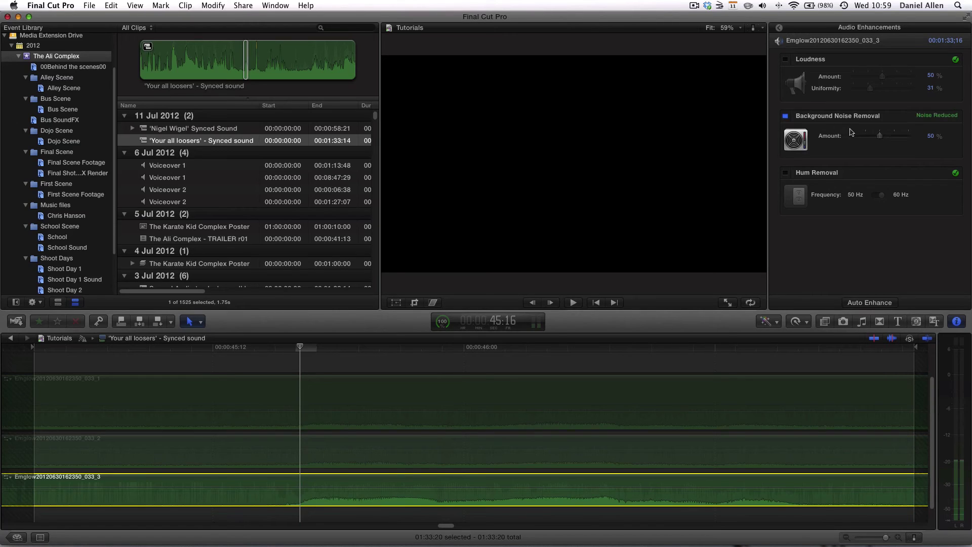
pyautogui.click(854, 136)
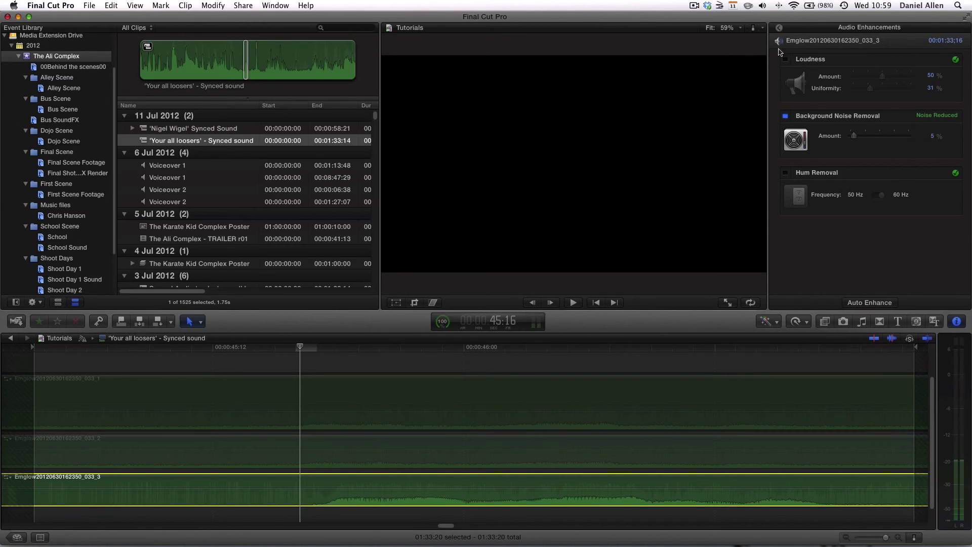
pyautogui.click(786, 59)
pyautogui.moveTo(870, 91); pyautogui.dragTo(859, 90)
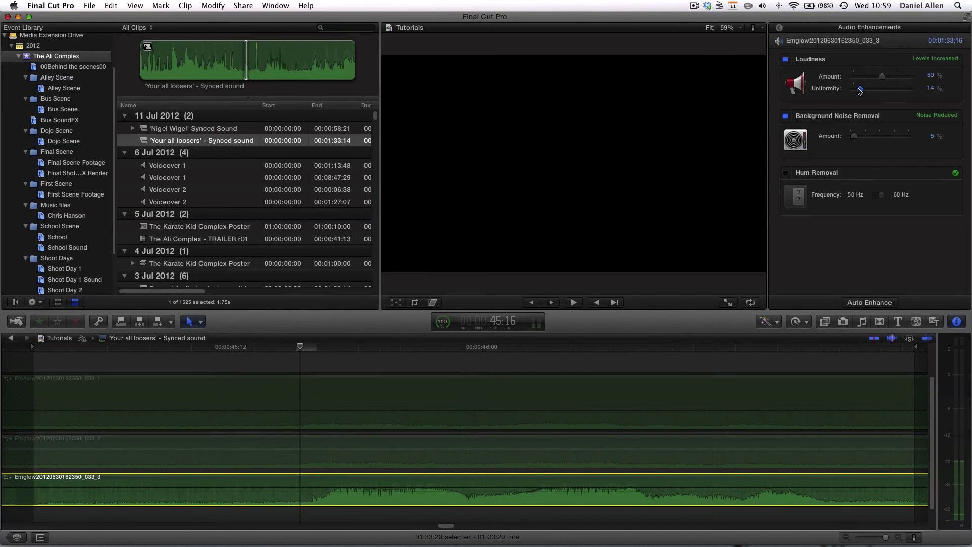
pyautogui.click(780, 28)
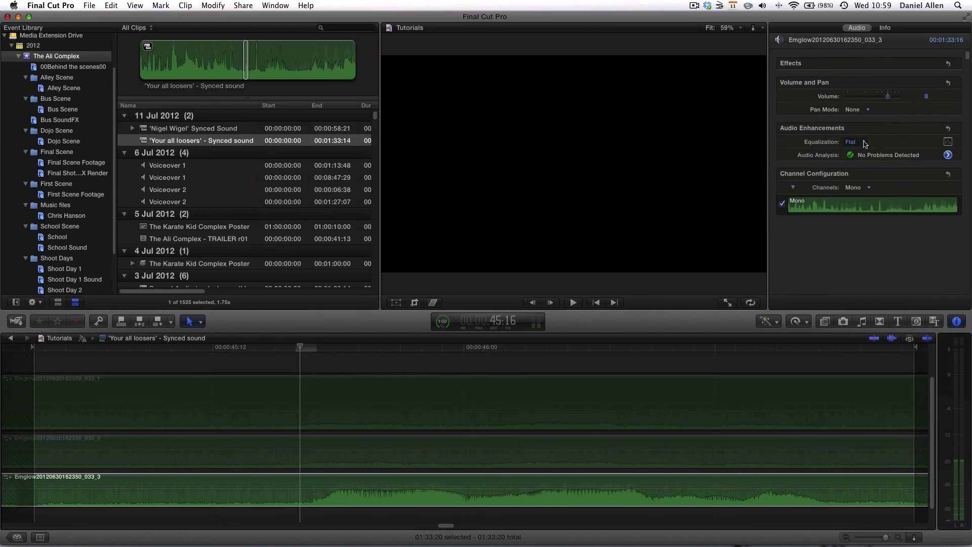
# Step: Apply the Bass Boost equalization preset to track 033_3 and play it to hear the change
pyautogui.click(865, 143)
pyautogui.click(863, 183)
pyautogui.click(203, 388)
pyautogui.press('space')
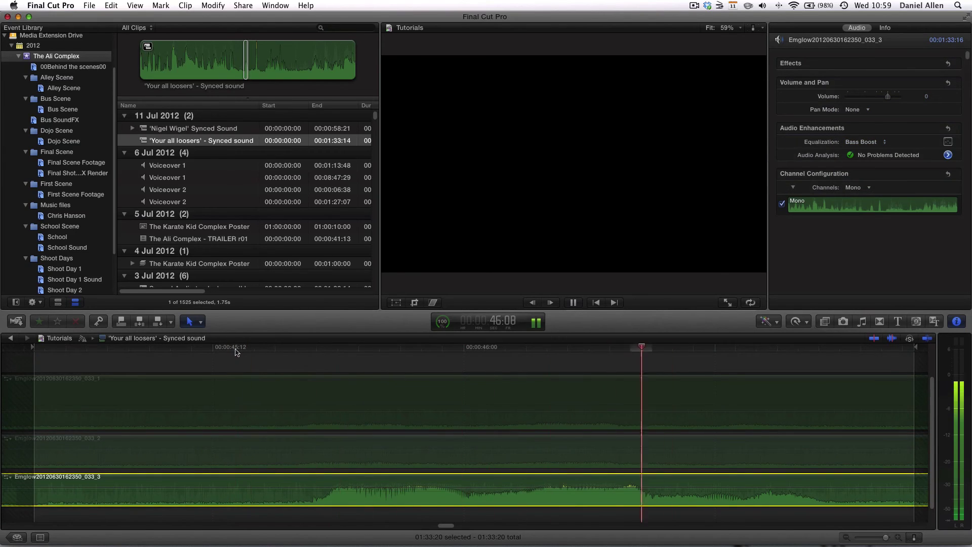
pyautogui.press('space')
pyautogui.click(947, 155)
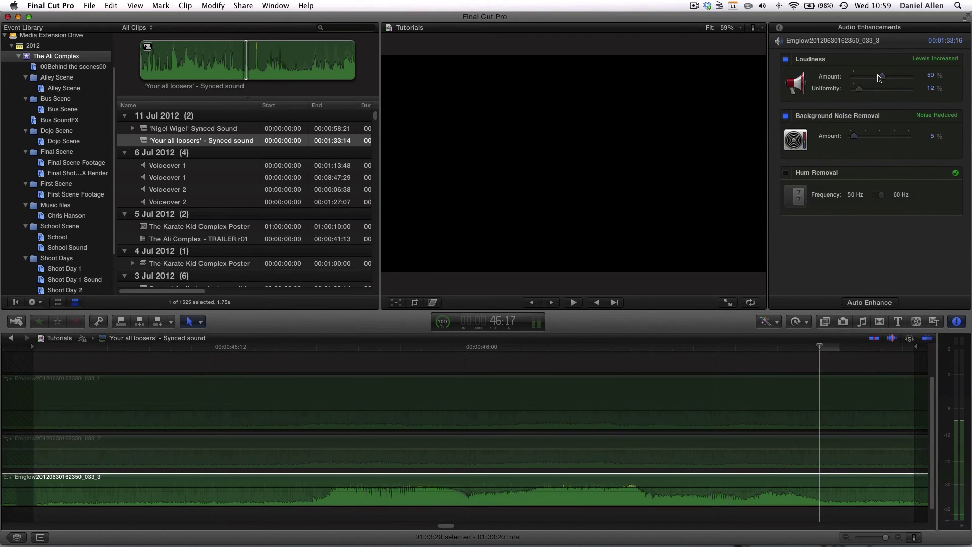
# Step: Reset equalization to Flat and lift the low bands in the Graphic Equalizer (64Hz ~2.15 dB, 128Hz ~0.97 dB)
pyautogui.click(779, 27)
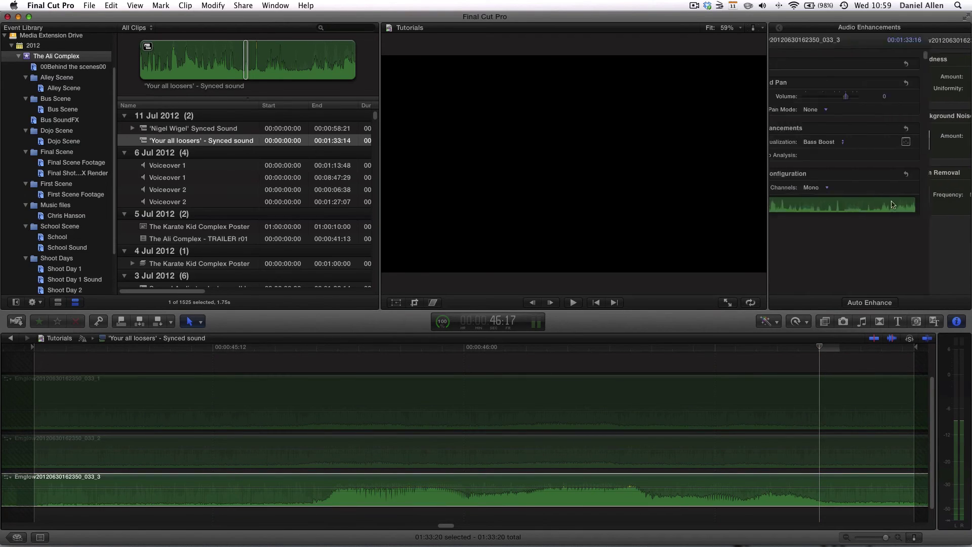
pyautogui.click(878, 143)
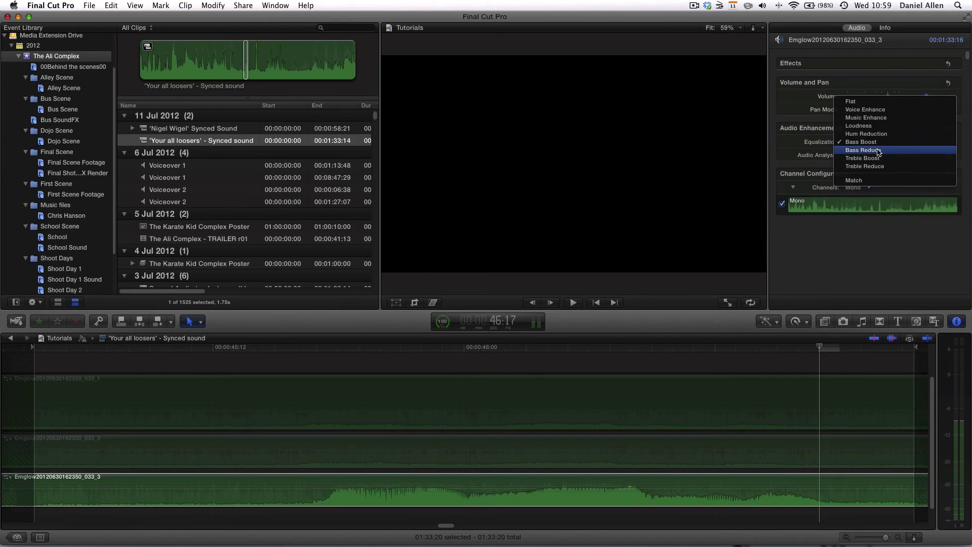
pyautogui.click(861, 101)
pyautogui.click(948, 142)
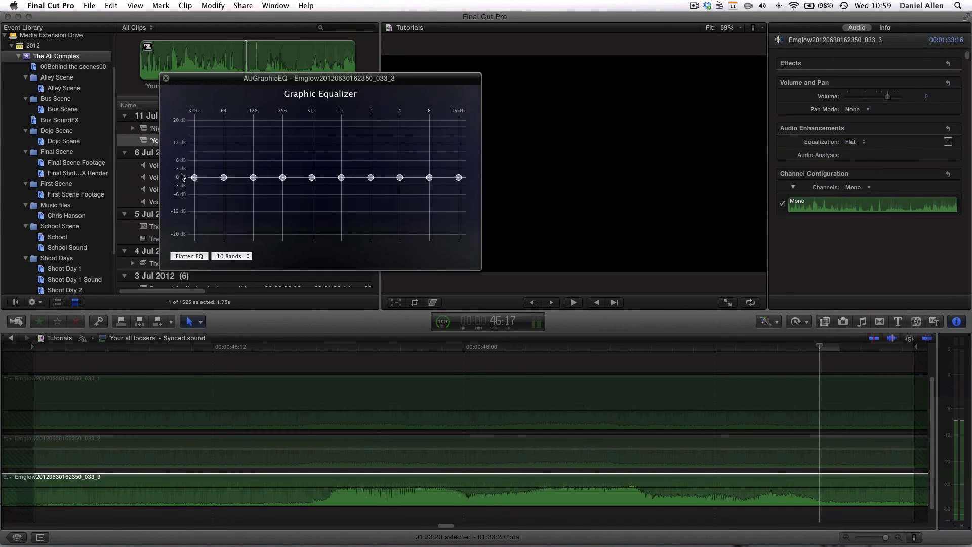
pyautogui.moveTo(195, 178); pyautogui.dragTo(248, 175)
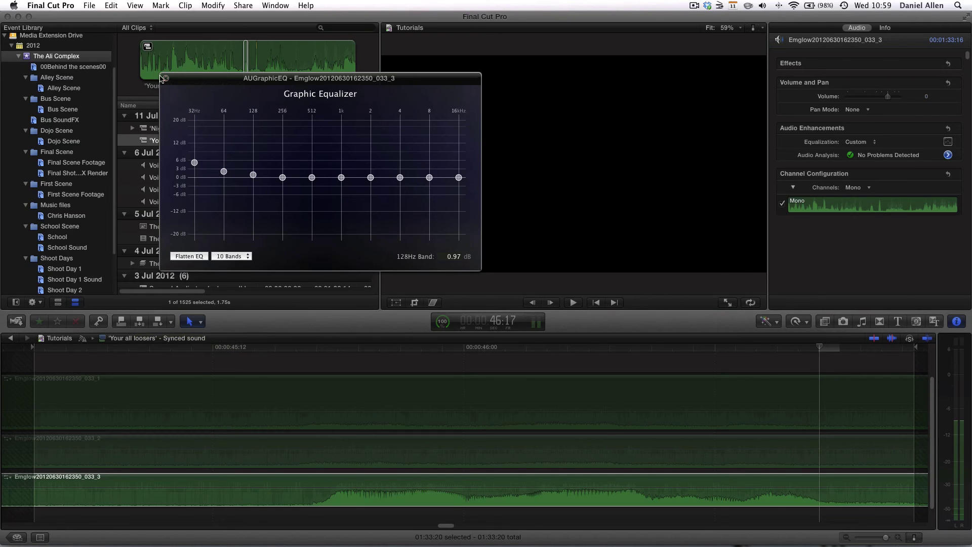
pyautogui.click(165, 79)
pyautogui.press('space')
pyautogui.press('space')
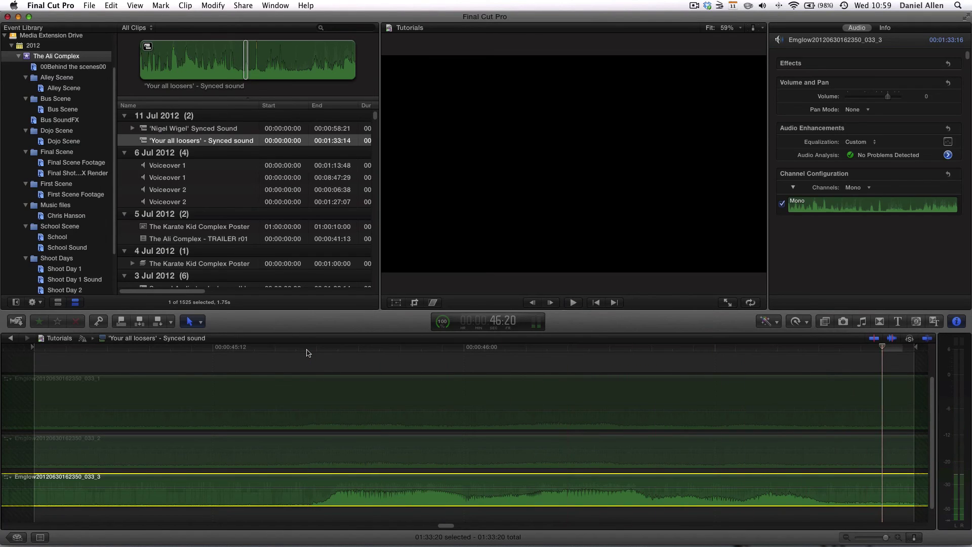
# Step: Return to the Tutorials project timeline and zoom out to see all its clips
pyautogui.click(11, 338)
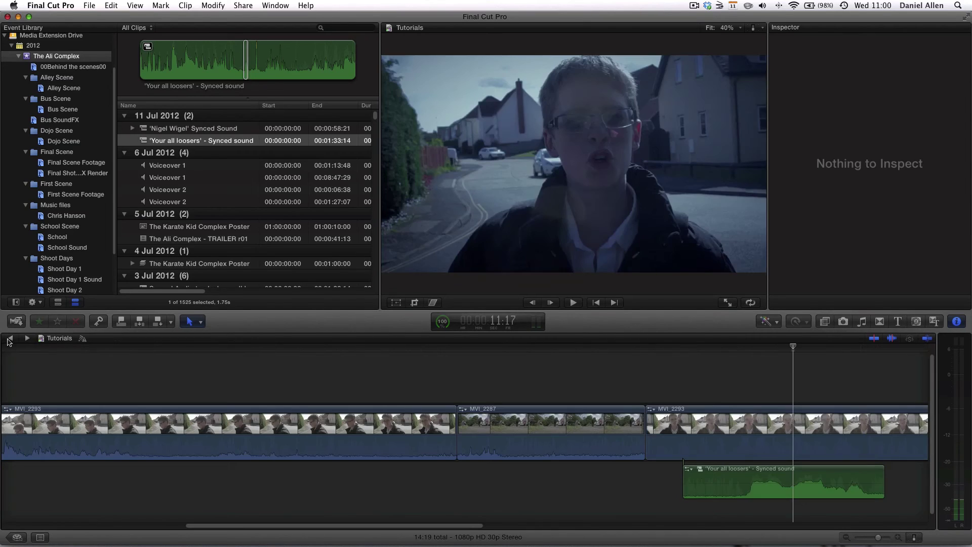
pyautogui.press('space')
pyautogui.press('space')
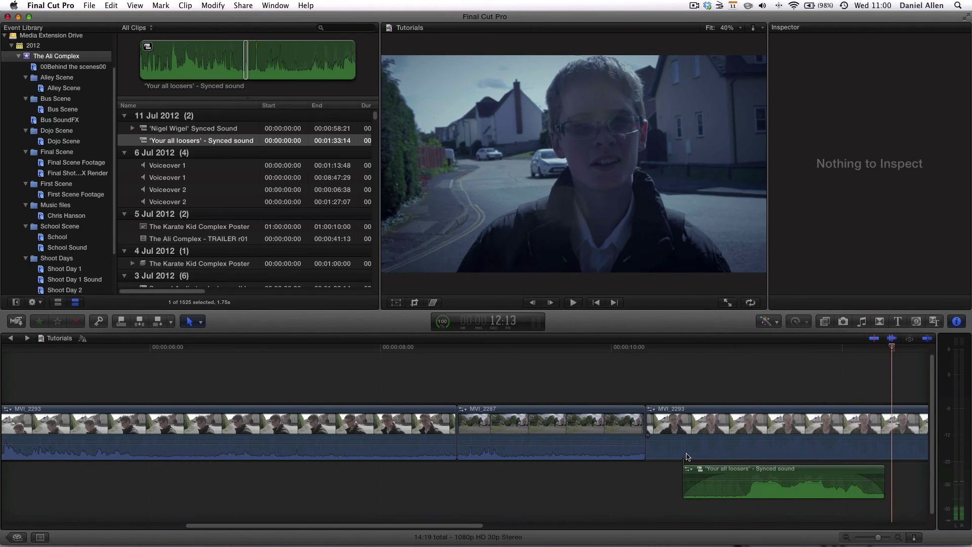
pyautogui.press('super+minus')
pyautogui.press('super+minus')
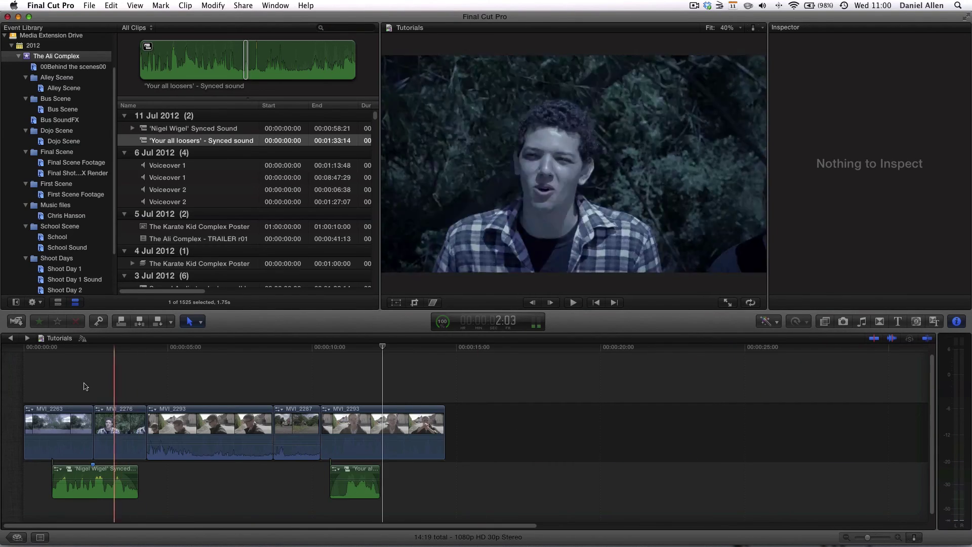
# Step: Mute MVI_2293 by dropping its volume to -96 dB, then play back from about 2 seconds
pyautogui.click(201, 450)
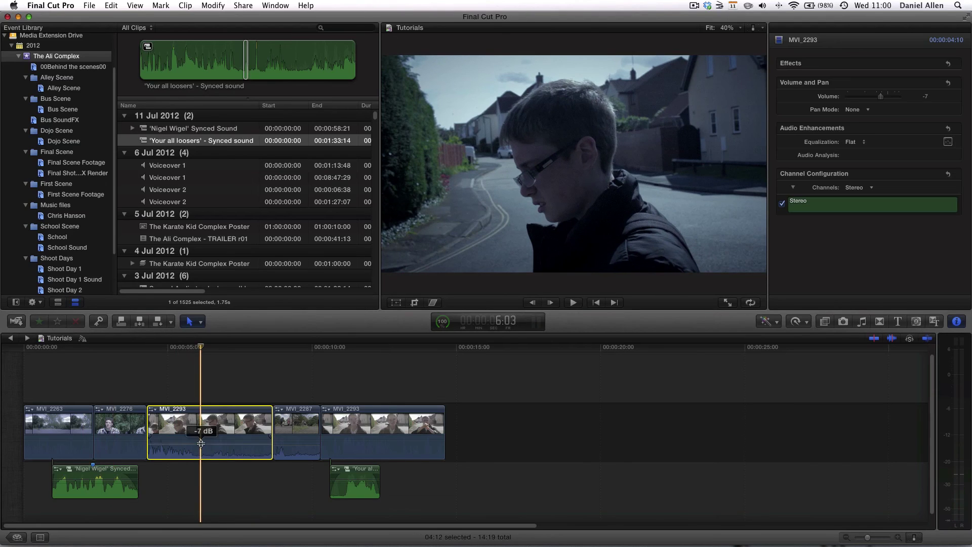
pyautogui.moveTo(201, 450); pyautogui.dragTo(202, 459)
pyautogui.moveTo(301, 452); pyautogui.dragTo(293, 464)
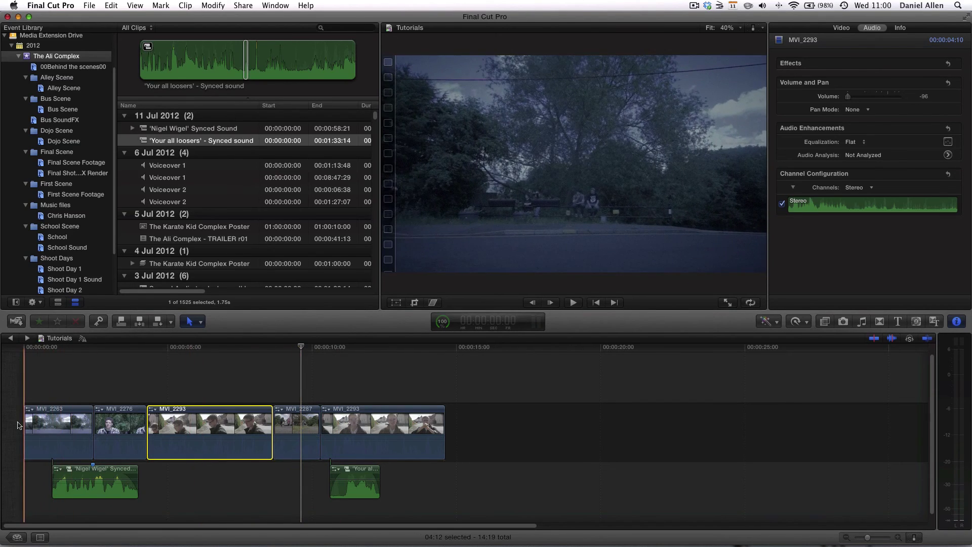
pyautogui.press('space')
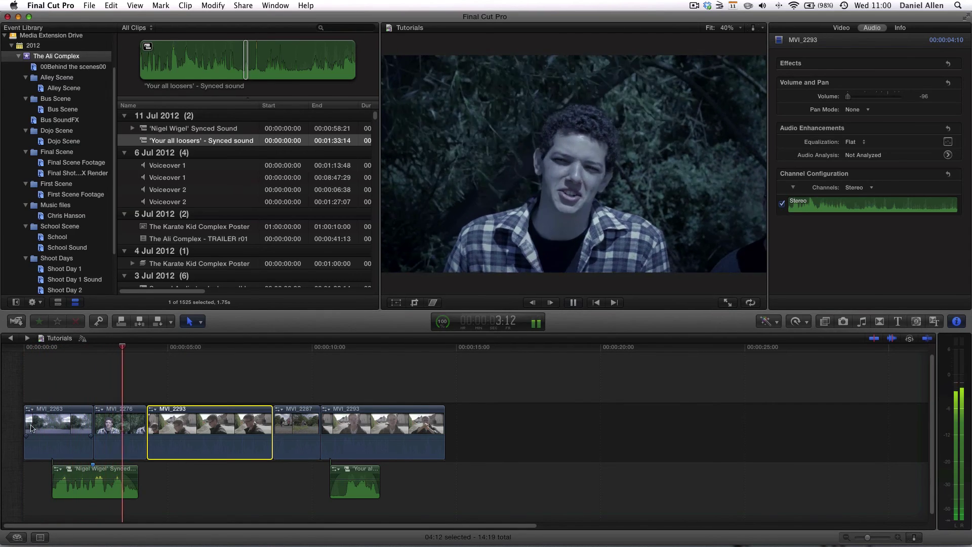
pyautogui.press('space')
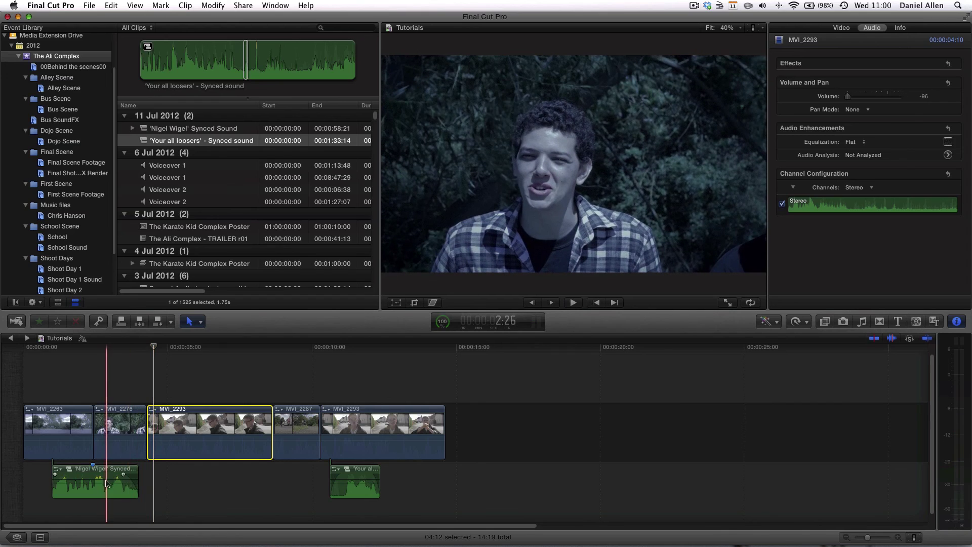
pyautogui.click(106, 479)
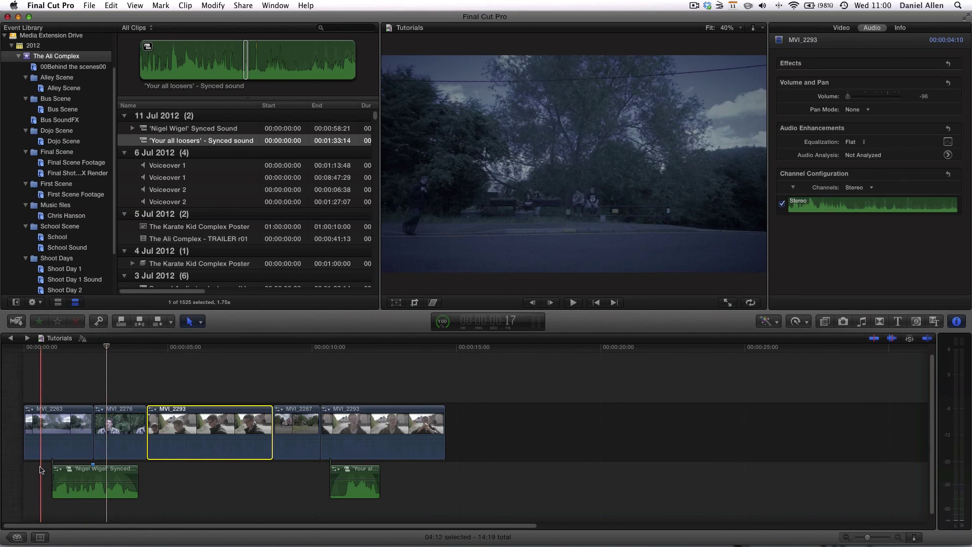
pyautogui.press('space')
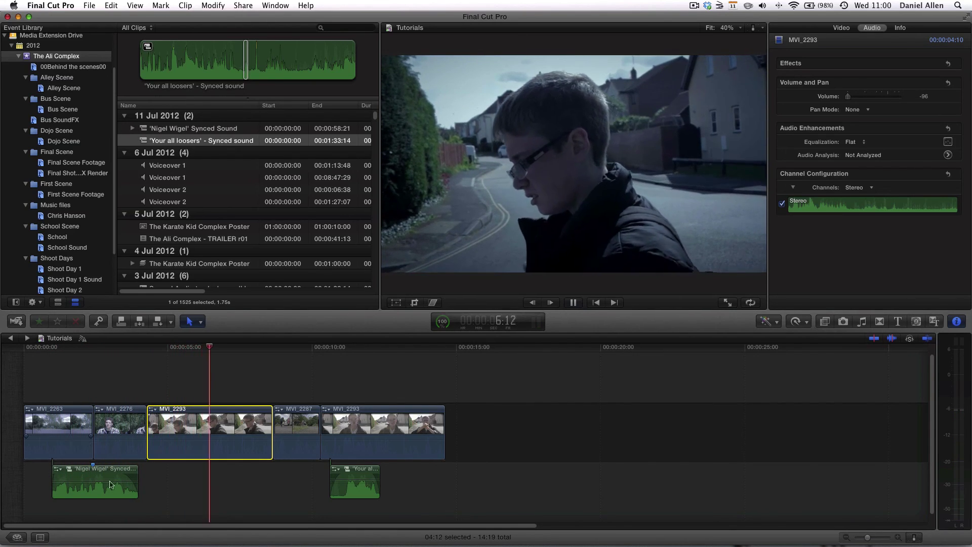
pyautogui.moveTo(76, 474); pyautogui.dragTo(79, 503)
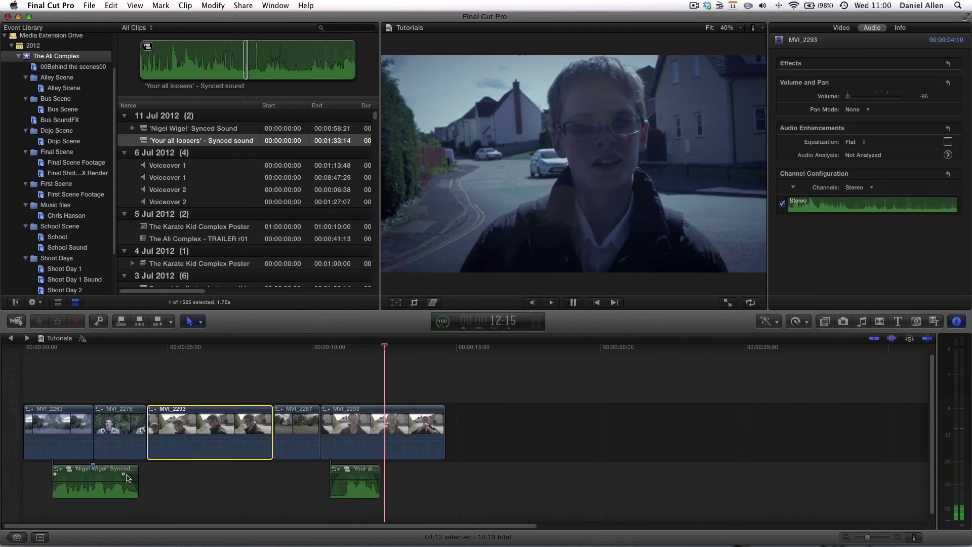
pyautogui.press('space')
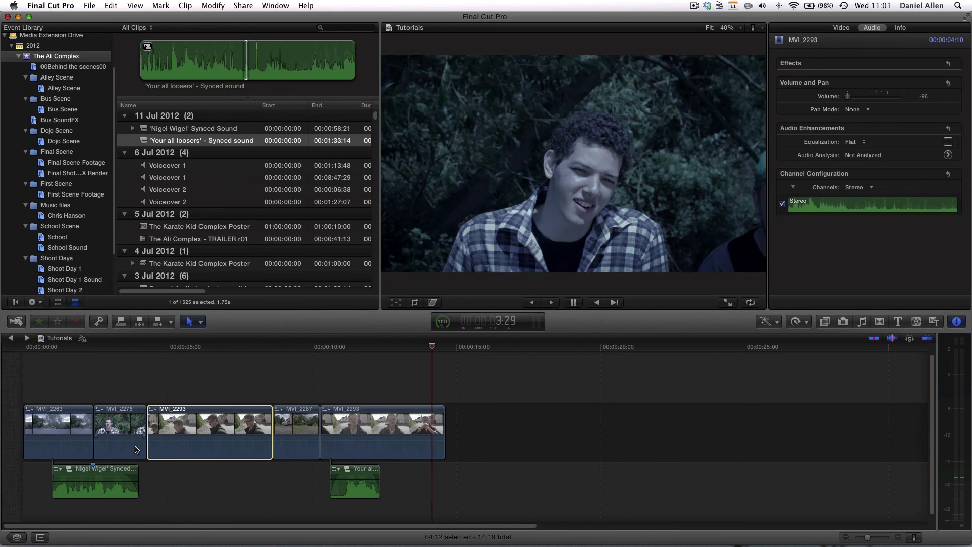
pyautogui.hotkey('shift', '/')
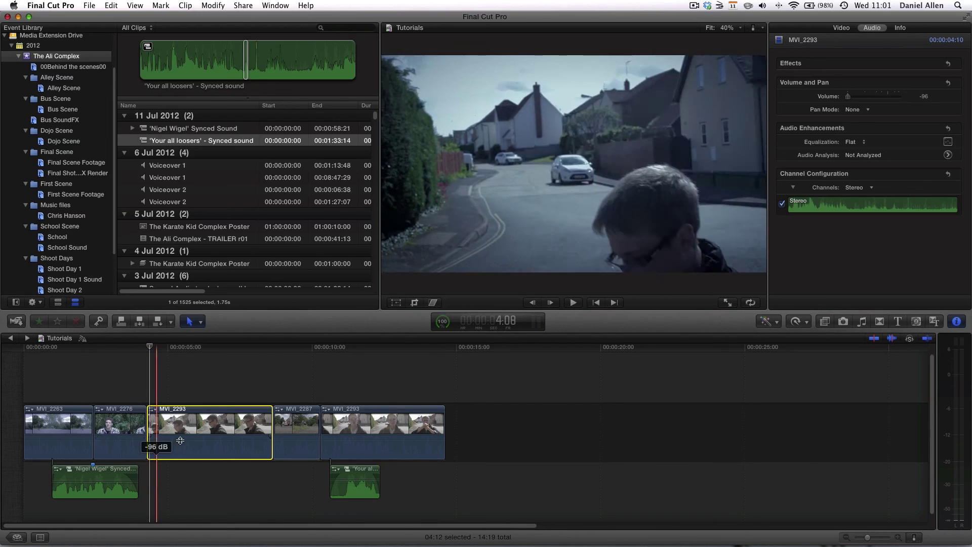